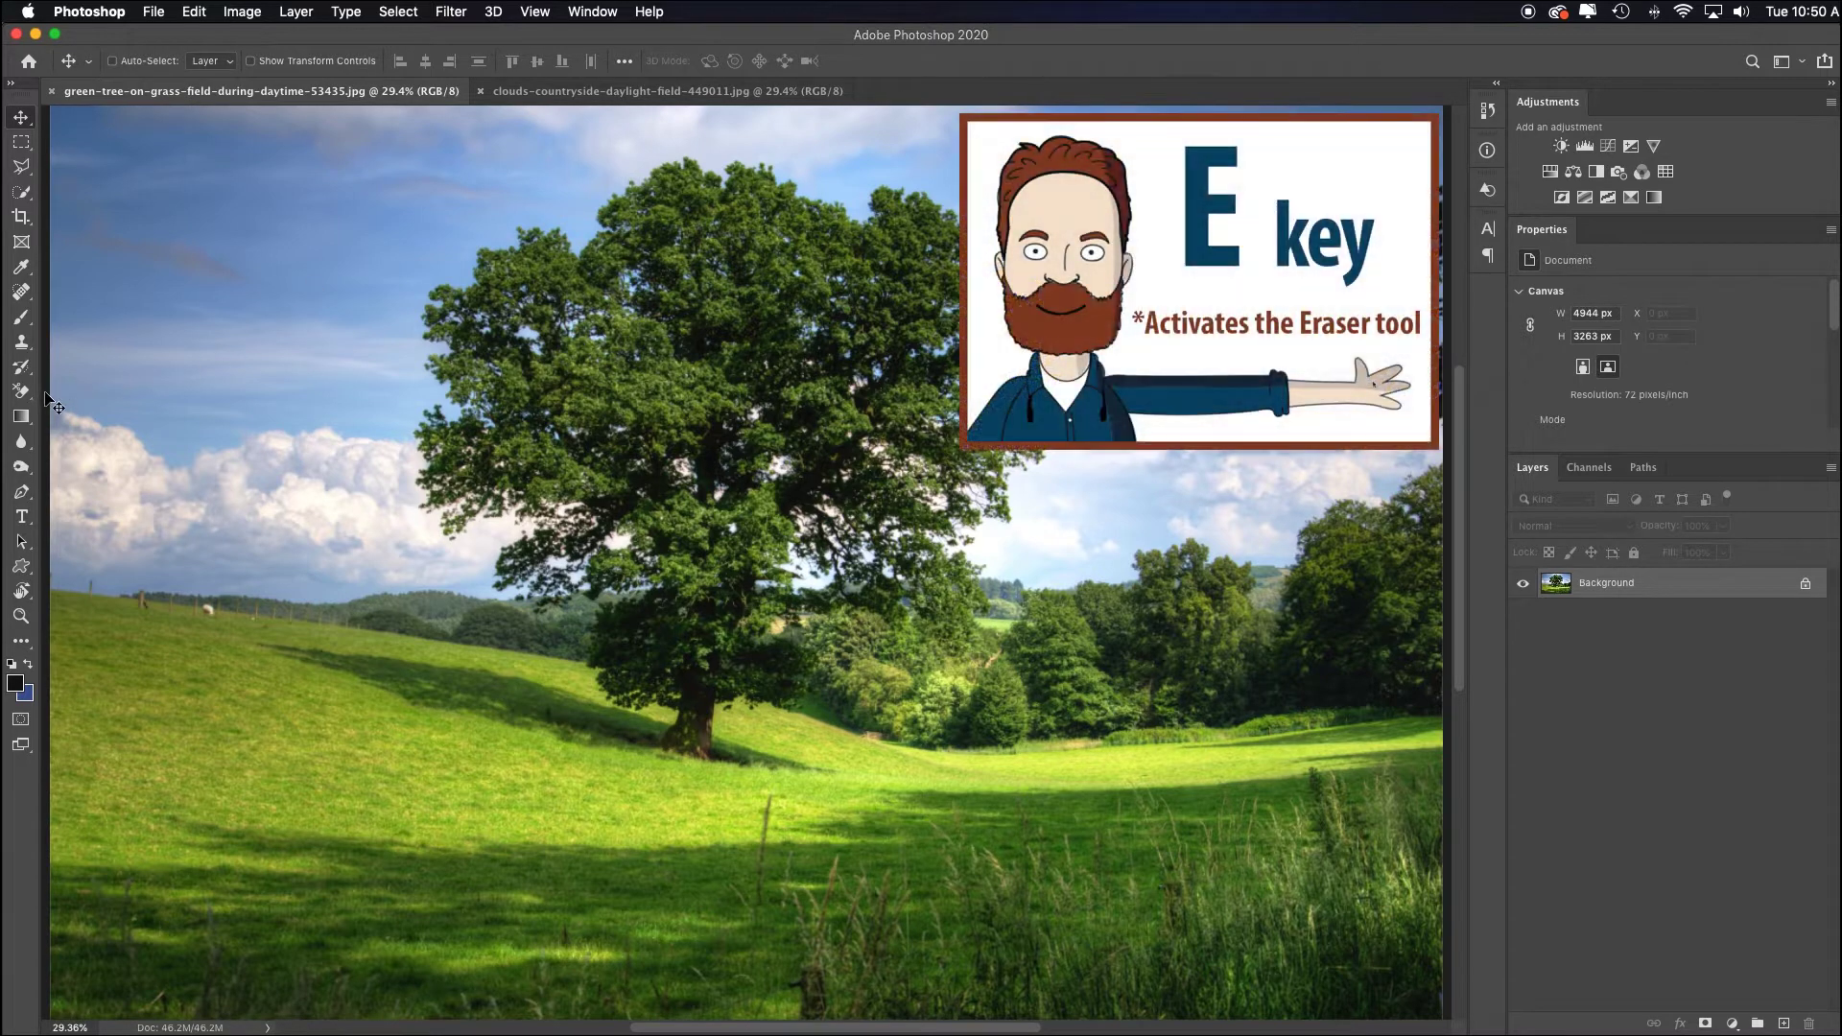
# Select the Background Eraser Tool and reset it to defaults (Contiguous limits, 50% tolerance).
pyautogui.moveTo(35, 404); pyautogui.dragTo(200, 409)
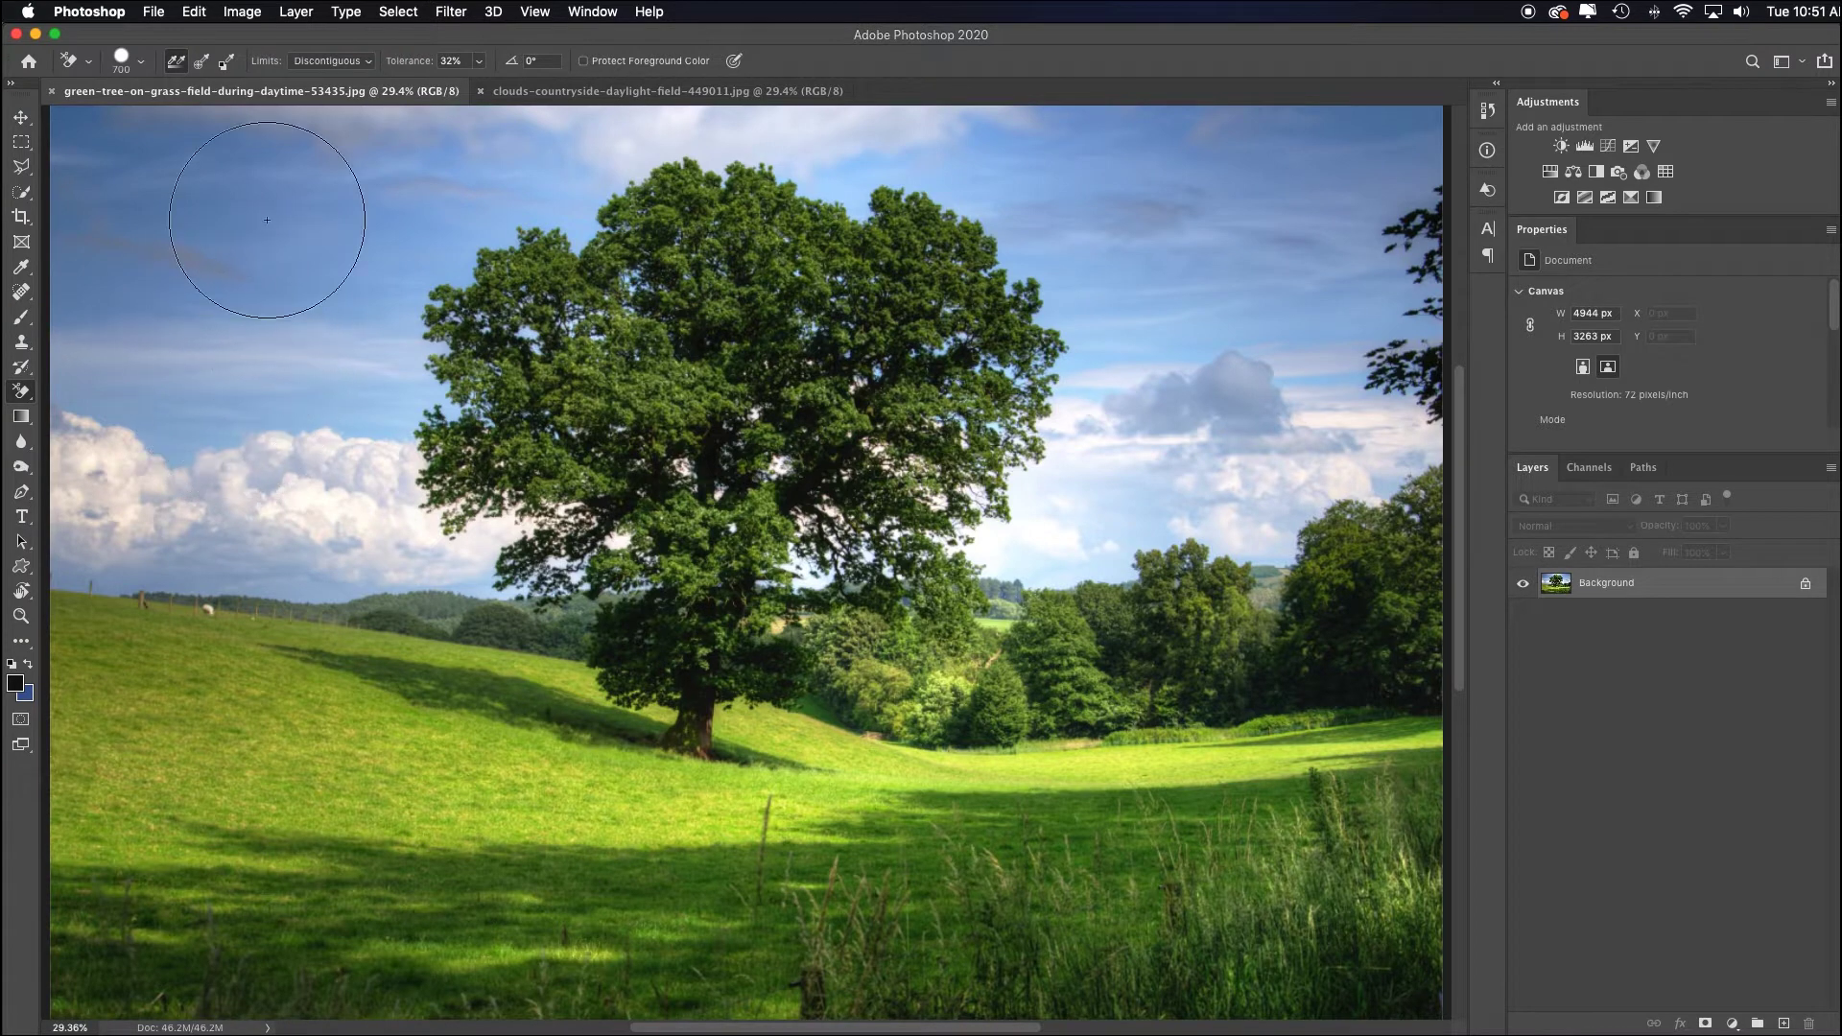
pyautogui.click(91, 63)
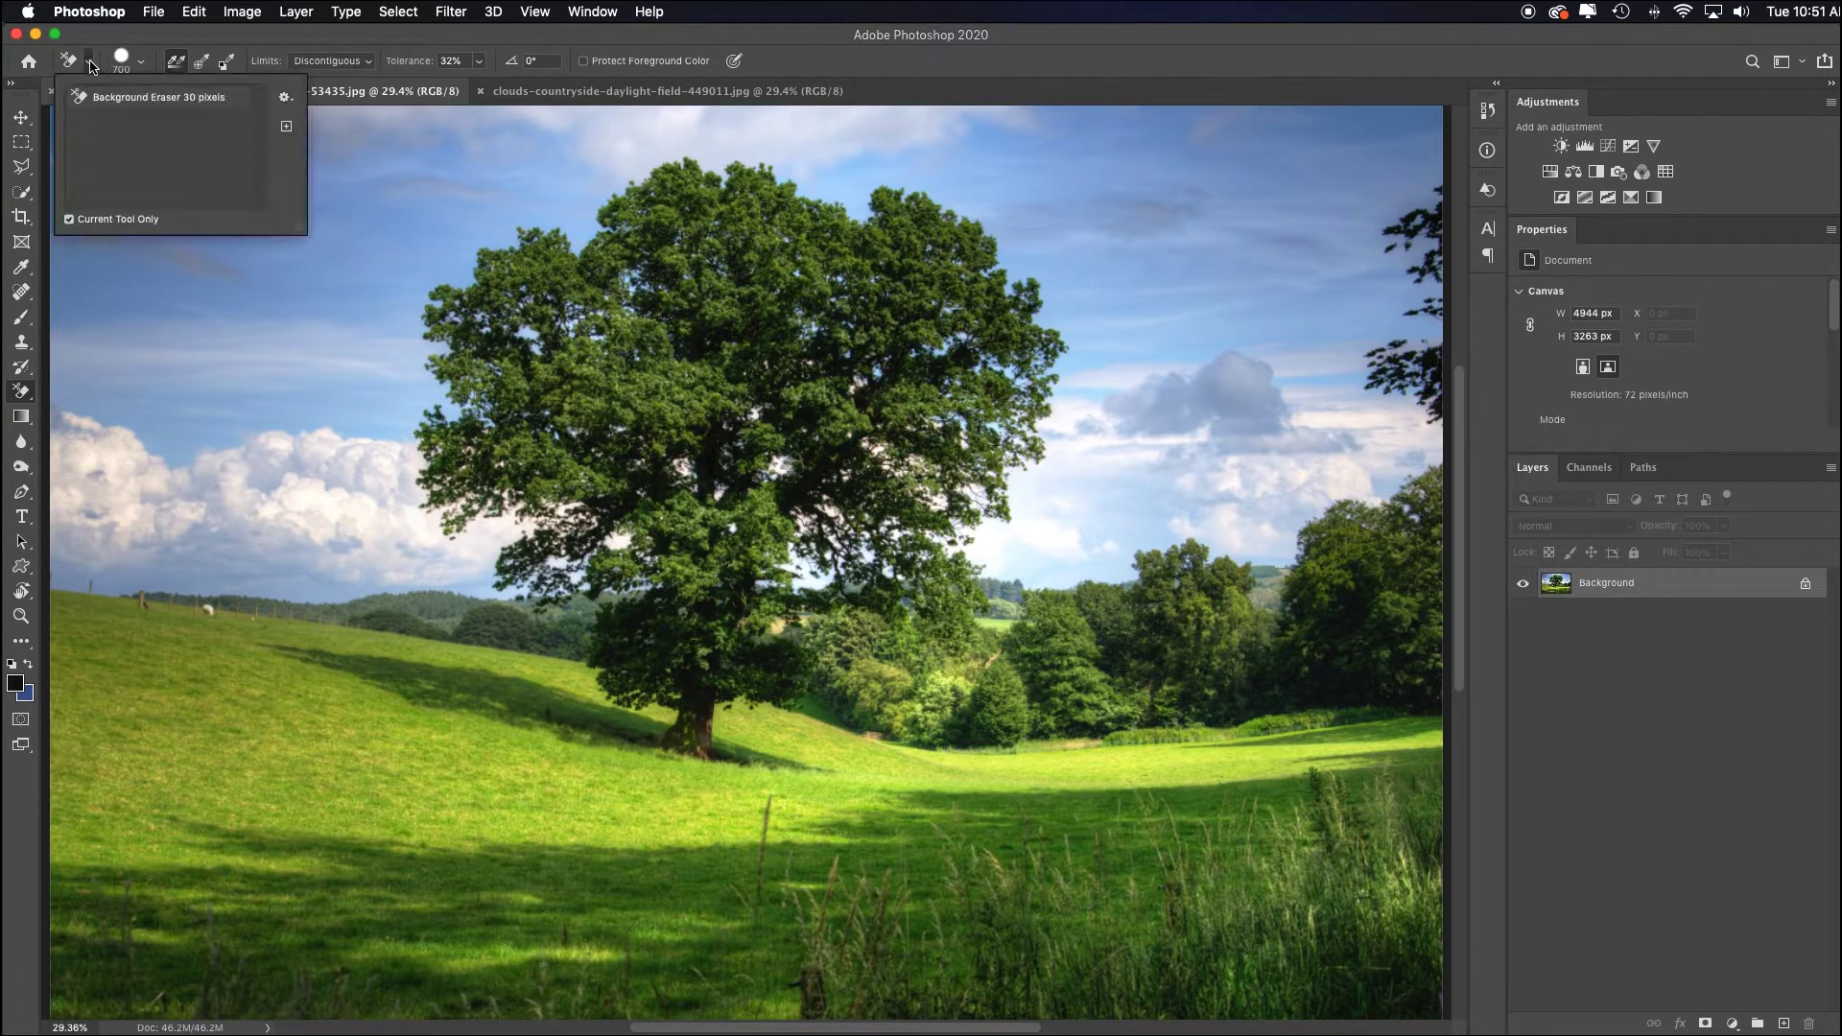
pyautogui.click(284, 97)
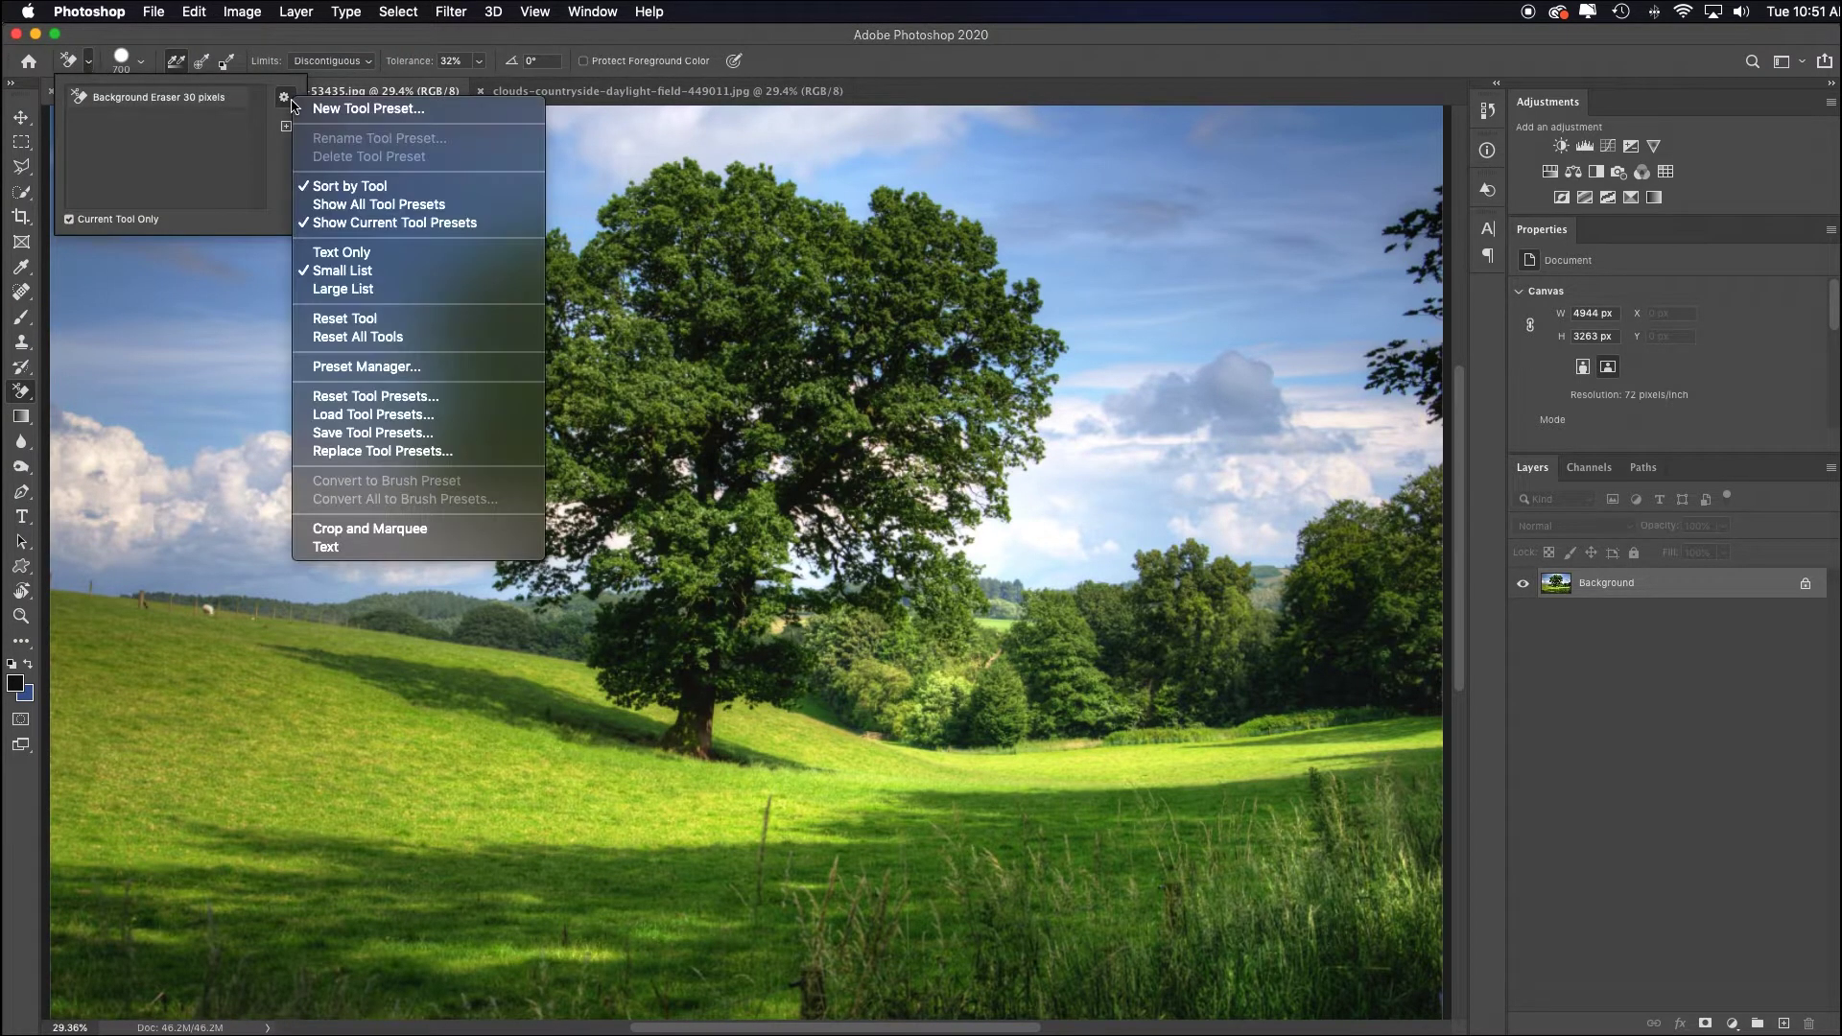
pyautogui.click(358, 321)
pyautogui.click(26, 84)
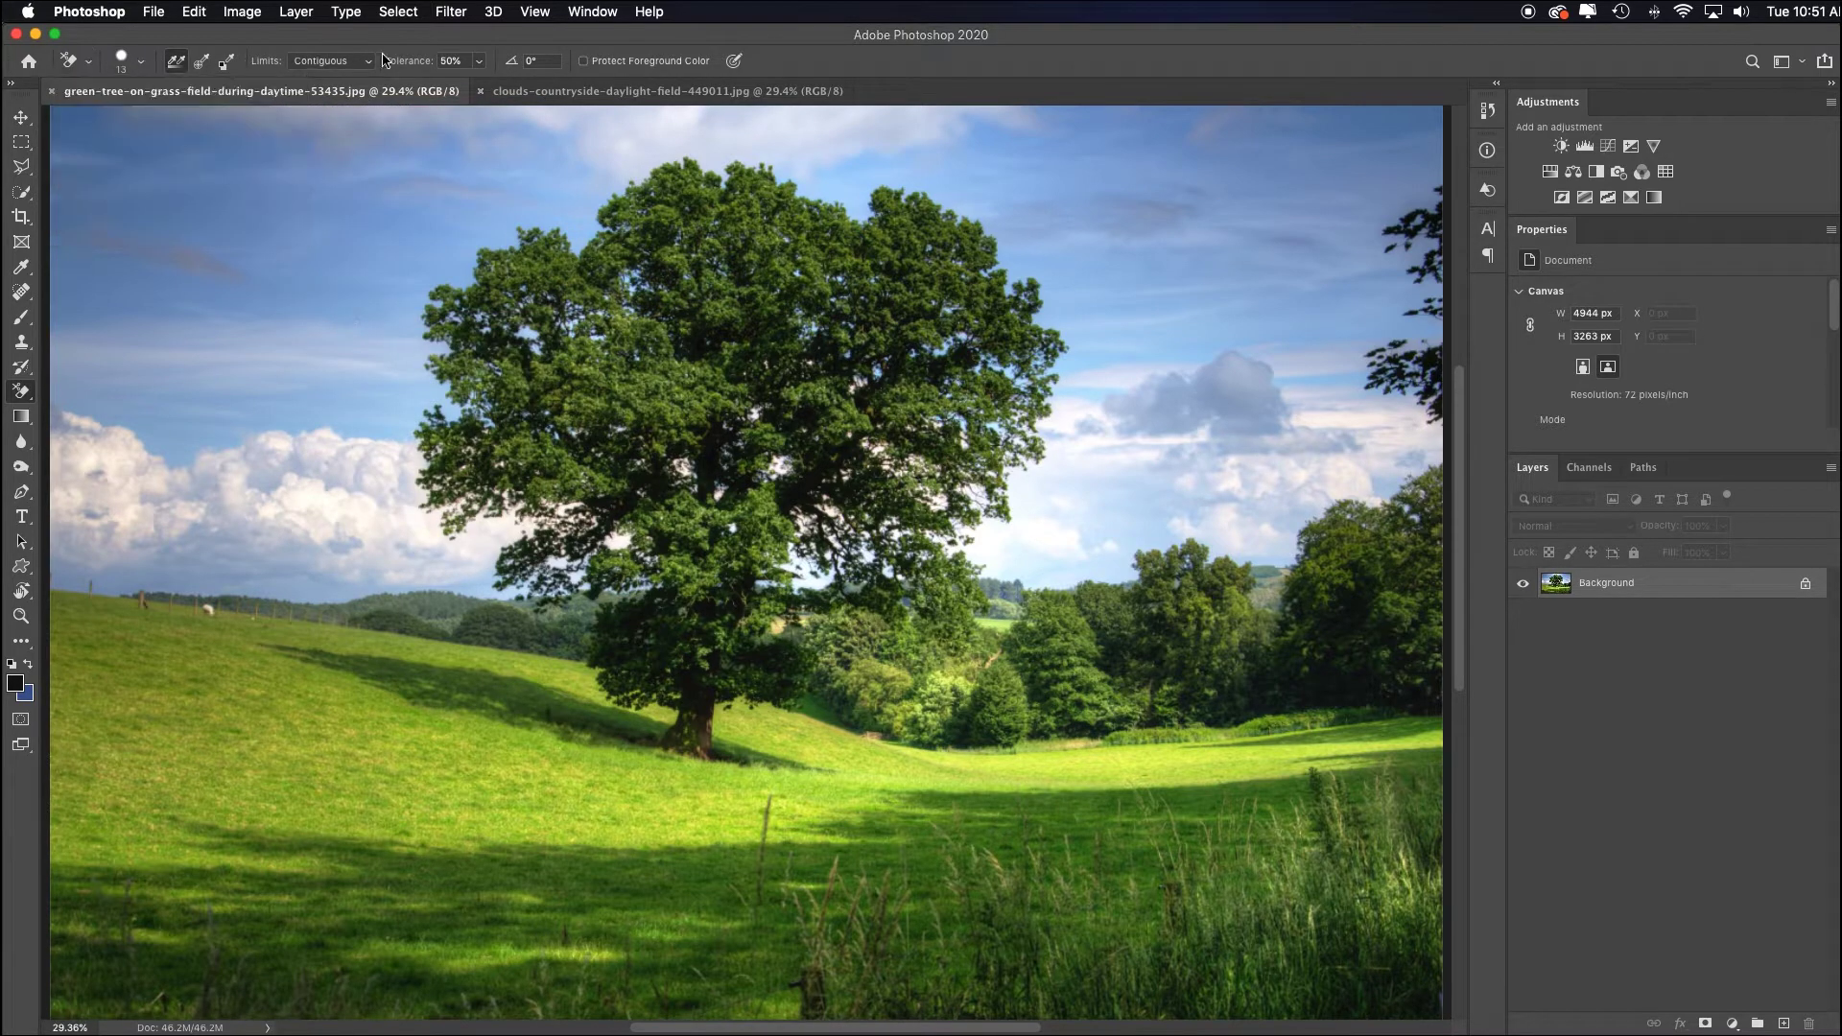
# Enlarge the eraser brush to 700 and erase a broad stretch of sky to transparency.
pyautogui.press(']')
pyautogui.press(']')
pyautogui.press(']')
pyautogui.press(']')
pyautogui.press(']')
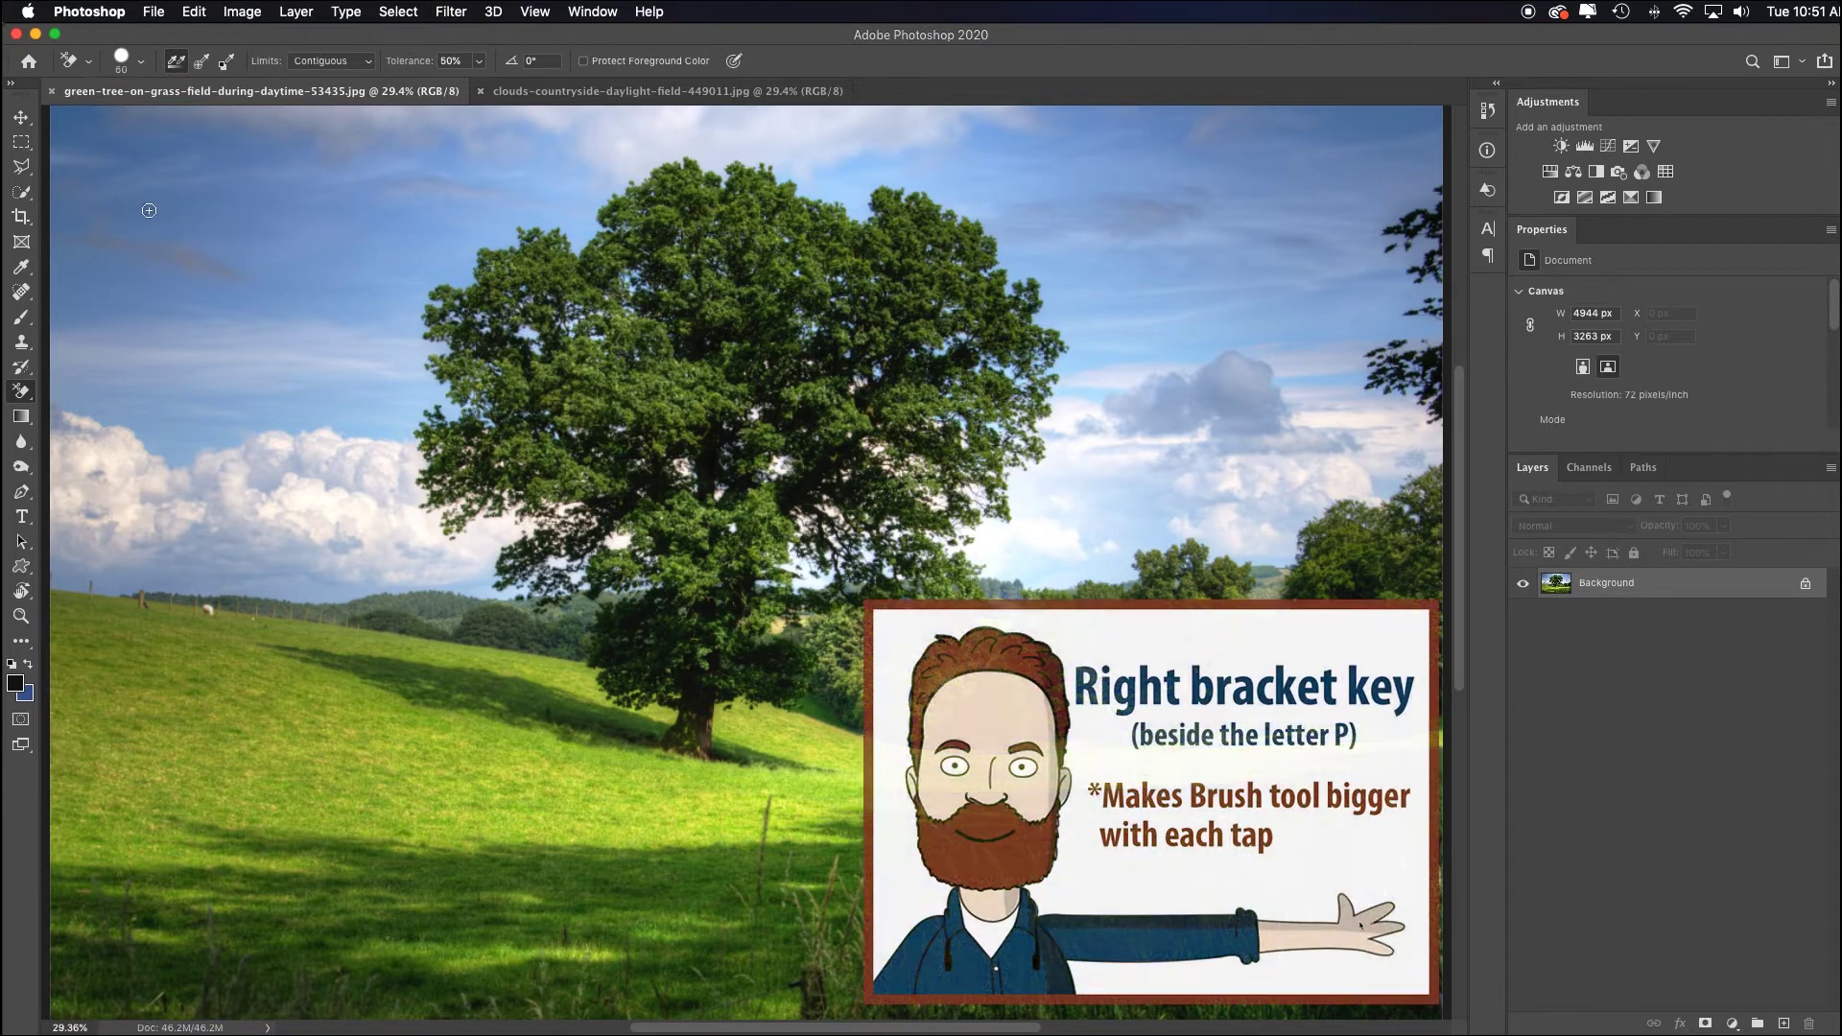
pyautogui.press(']')
pyautogui.press(']')
pyautogui.press(']')
pyautogui.press(']')
pyautogui.press(']')
pyautogui.press(']')
pyautogui.press(']')
pyautogui.press(']')
pyautogui.press(']')
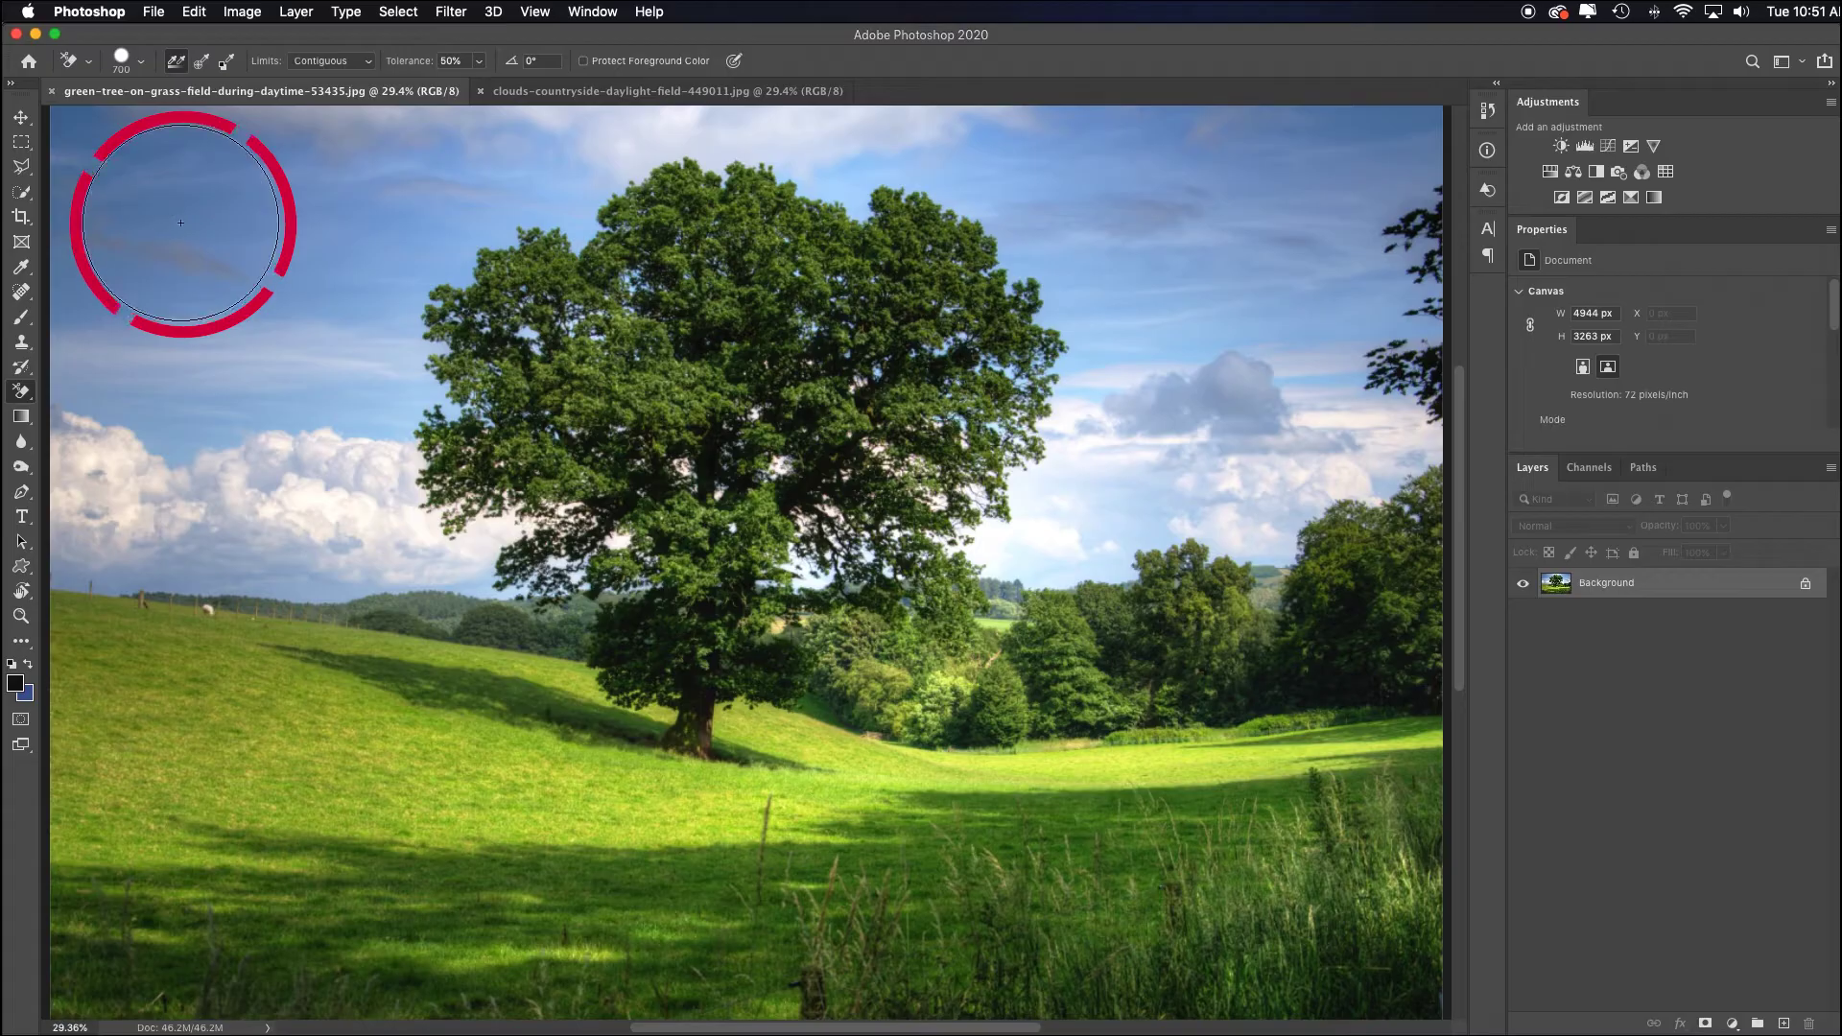
pyautogui.click(181, 224)
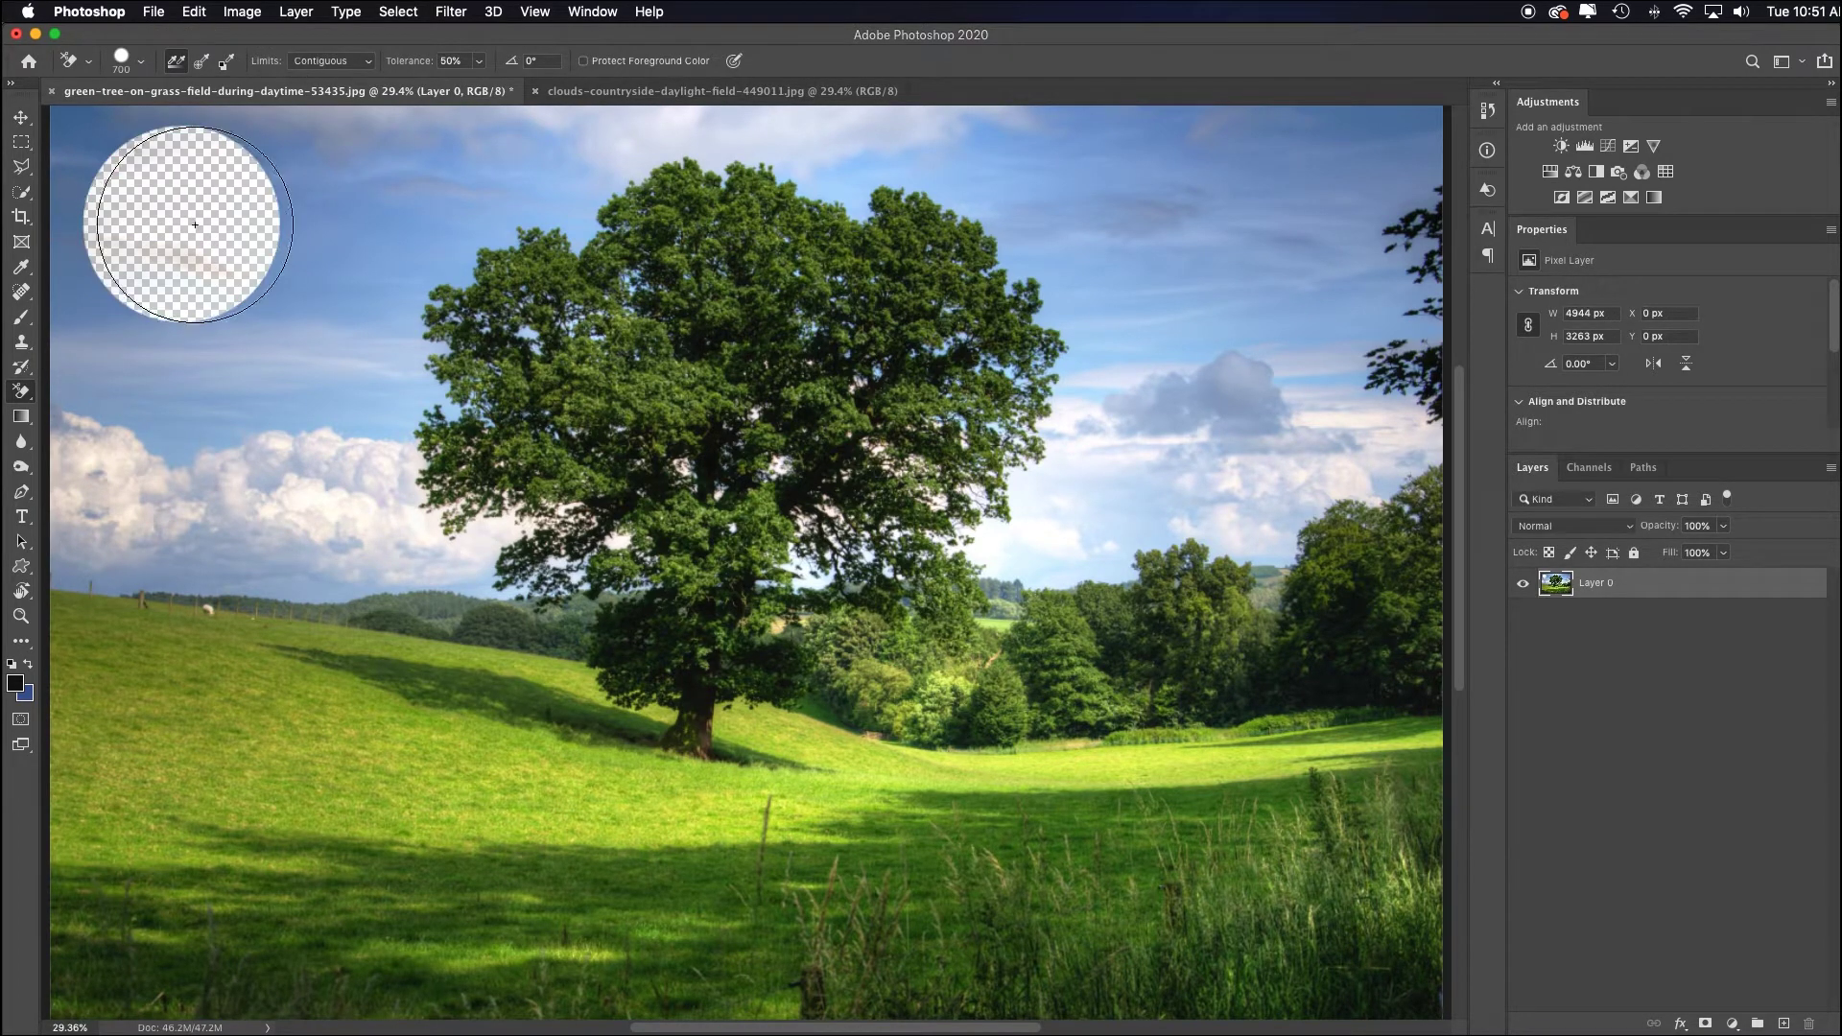
pyautogui.click(297, 245)
pyautogui.moveTo(312, 242)
pyautogui.mouseDown()
pyautogui.moveTo(329, 186)
pyautogui.moveTo(206, 185)
pyautogui.moveTo(411, 144)
pyautogui.moveTo(516, 153)
pyautogui.moveTo(297, 144)
pyautogui.moveTo(103, 164)
pyautogui.moveTo(91, 240)
pyautogui.moveTo(67, 240)
pyautogui.mouseUp()
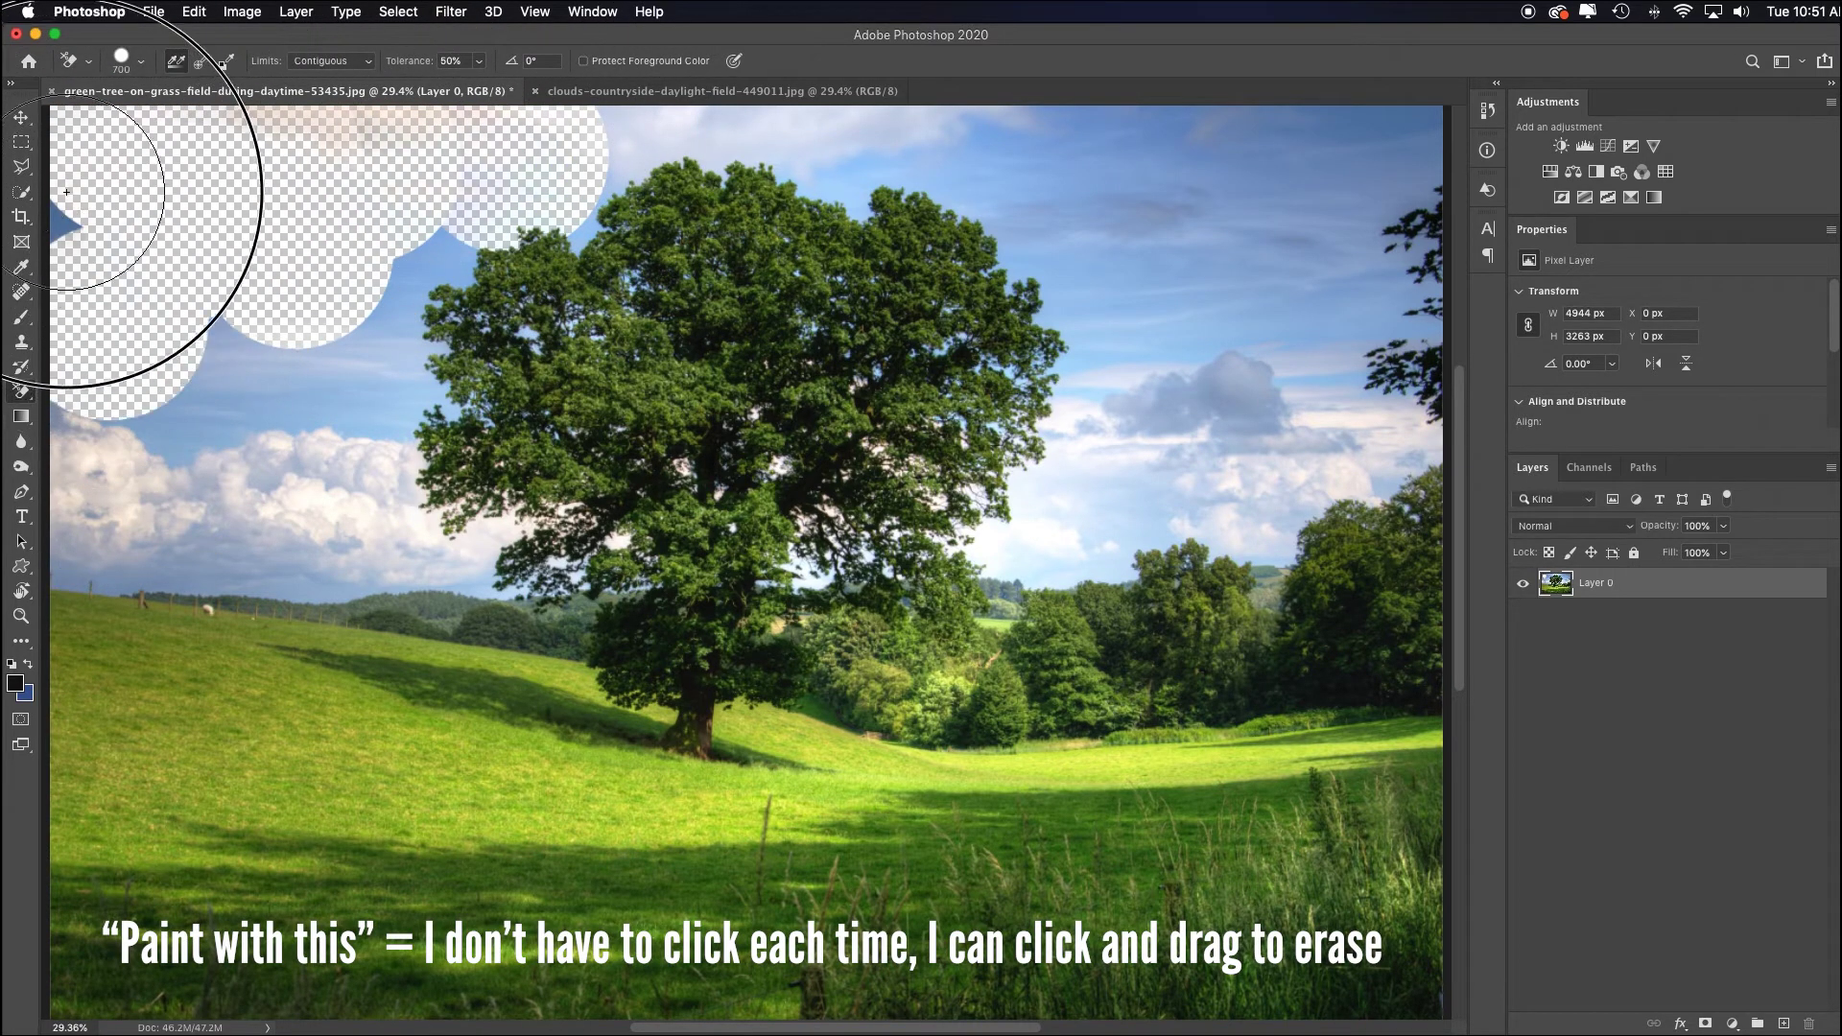
pyautogui.moveTo(197, 365)
pyautogui.mouseDown()
pyautogui.moveTo(112, 425)
pyautogui.moveTo(116, 452)
pyautogui.moveTo(82, 446)
pyautogui.moveTo(307, 539)
pyautogui.moveTo(306, 569)
pyautogui.moveTo(168, 560)
pyautogui.moveTo(206, 595)
pyautogui.moveTo(269, 592)
pyautogui.moveTo(254, 611)
pyautogui.moveTo(441, 641)
pyautogui.moveTo(603, 597)
pyautogui.mouseUp()
pyautogui.press('super+space')
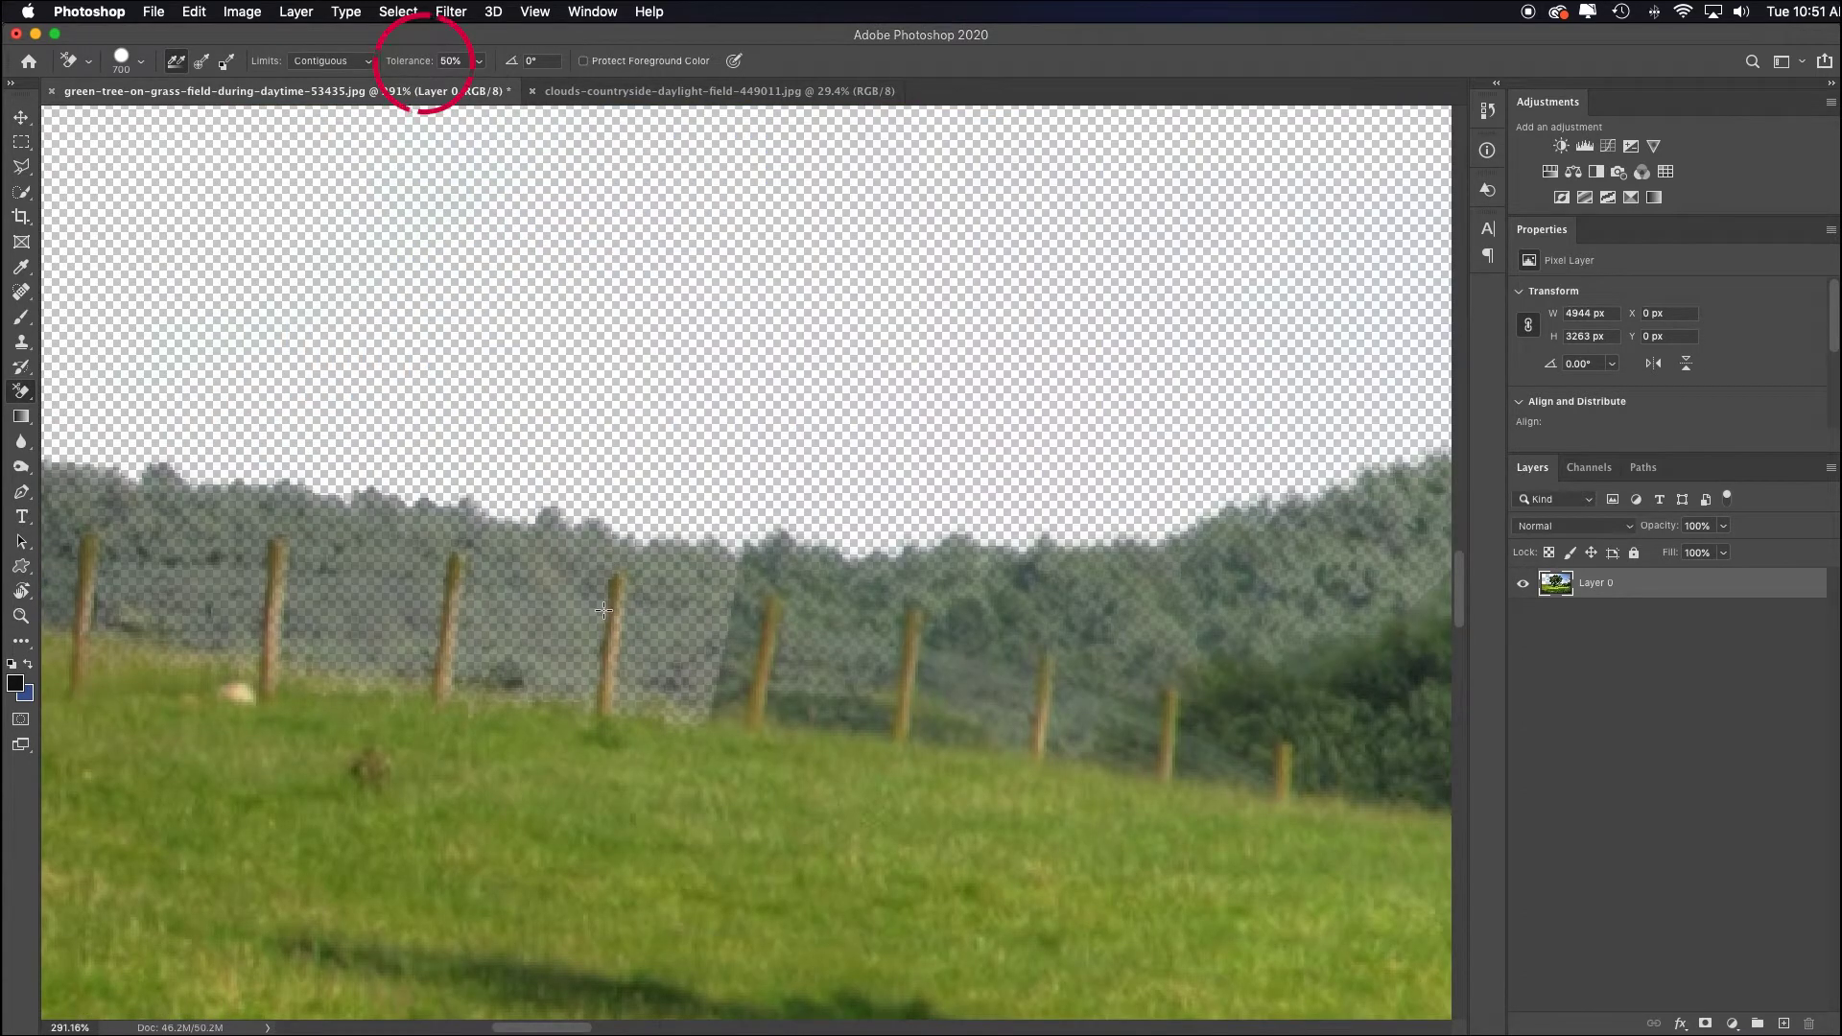
pyautogui.hscroll(-2, 604, 610)
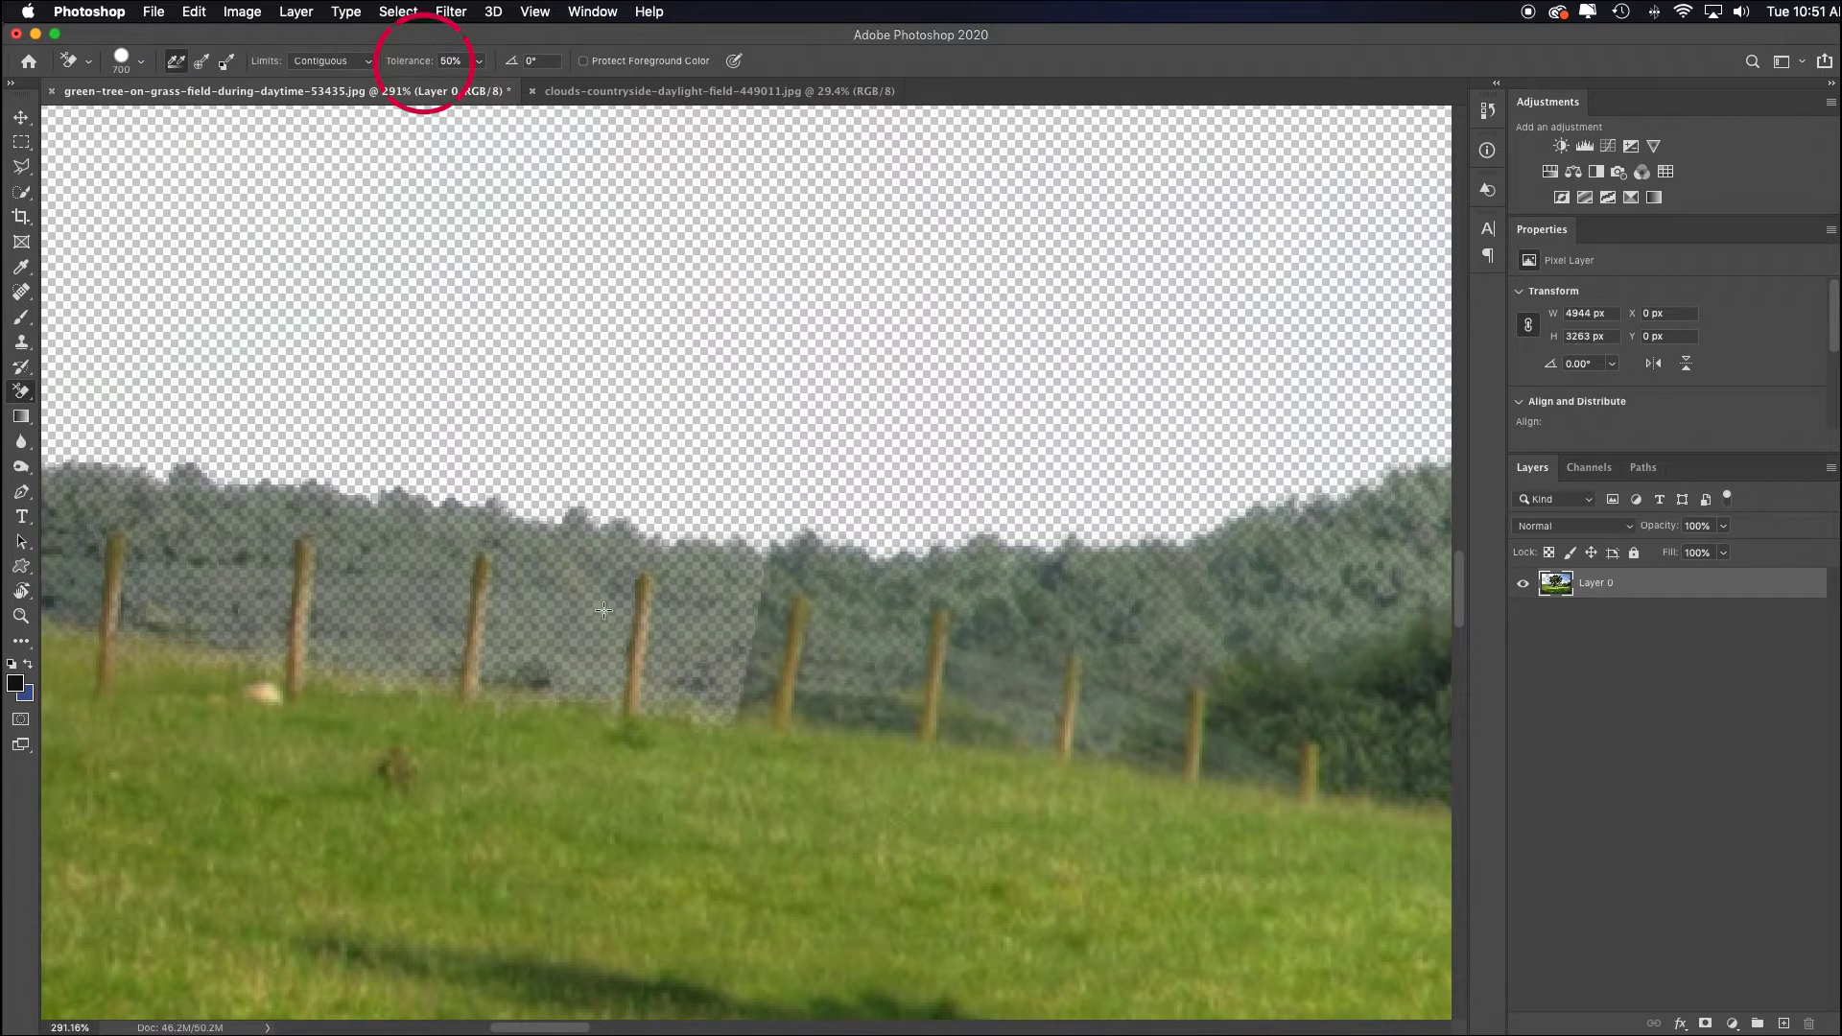
# Undo the over-erased sky, lower eraser tolerance to 31%, and shrink the brush slightly.
pyautogui.press('super+z')
pyautogui.press('super+z')
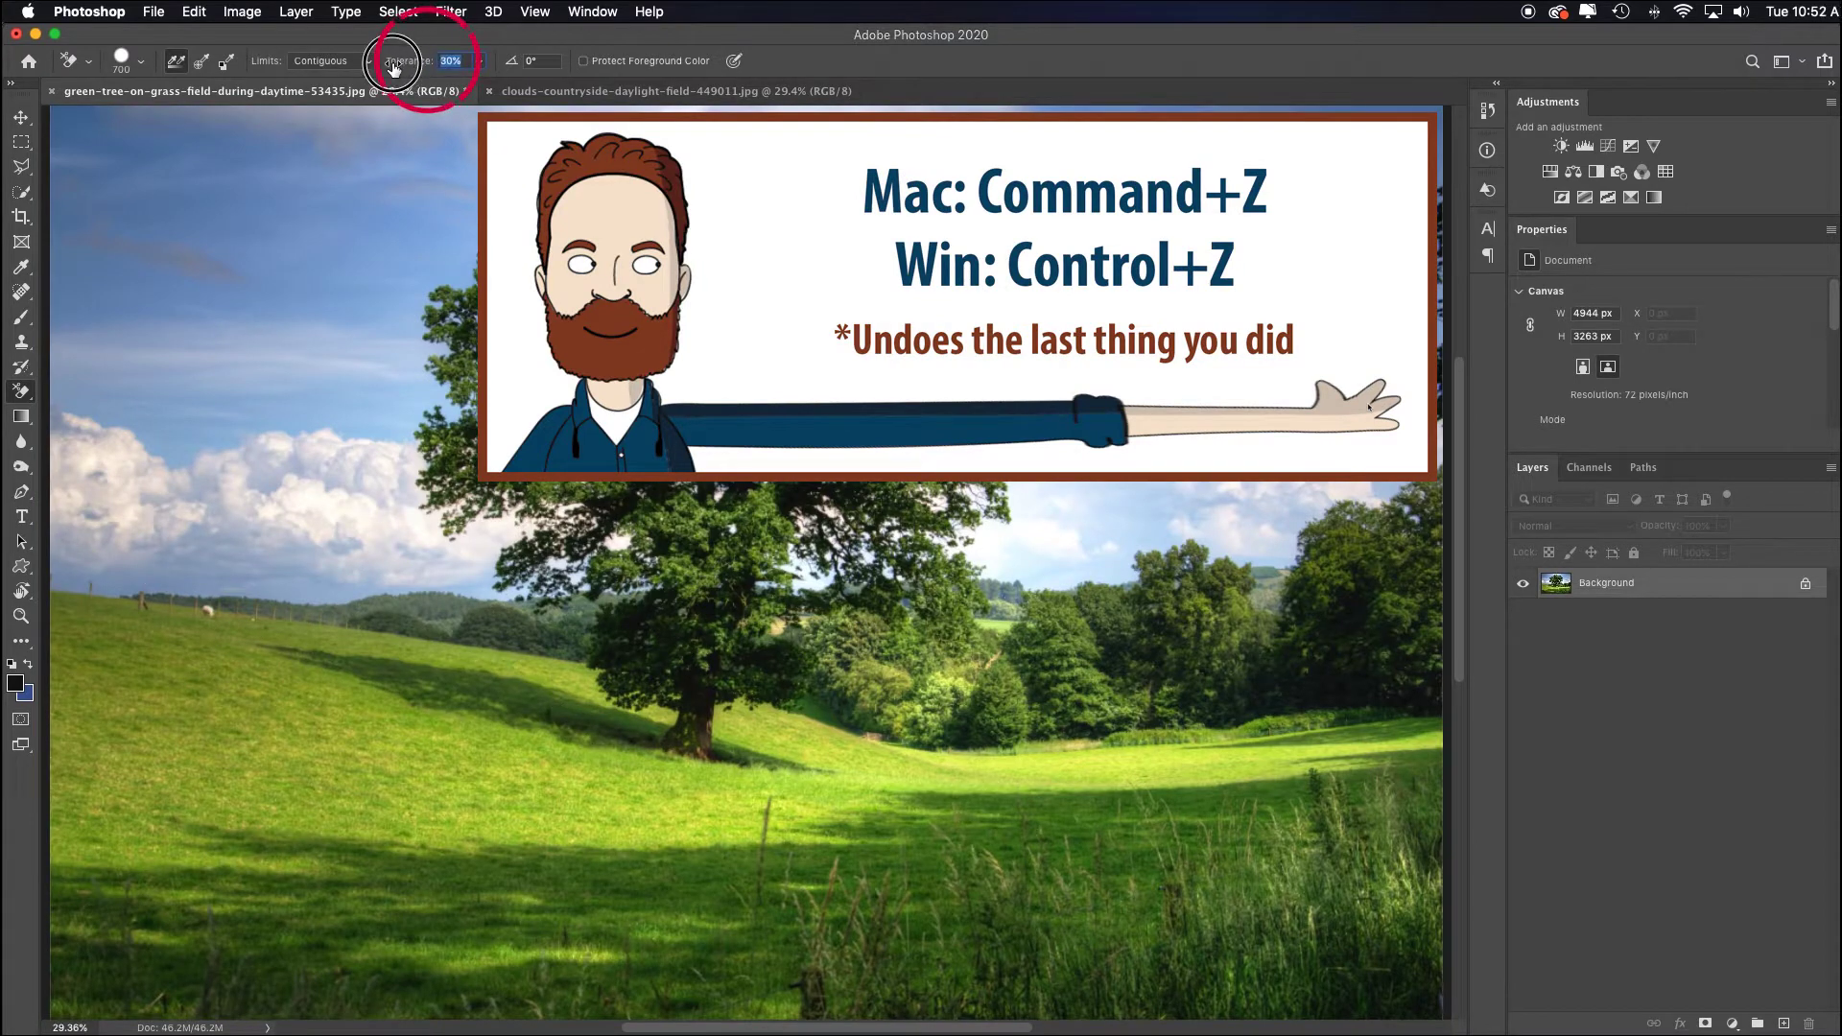
pyautogui.moveTo(394, 67); pyautogui.dragTo(396, 67)
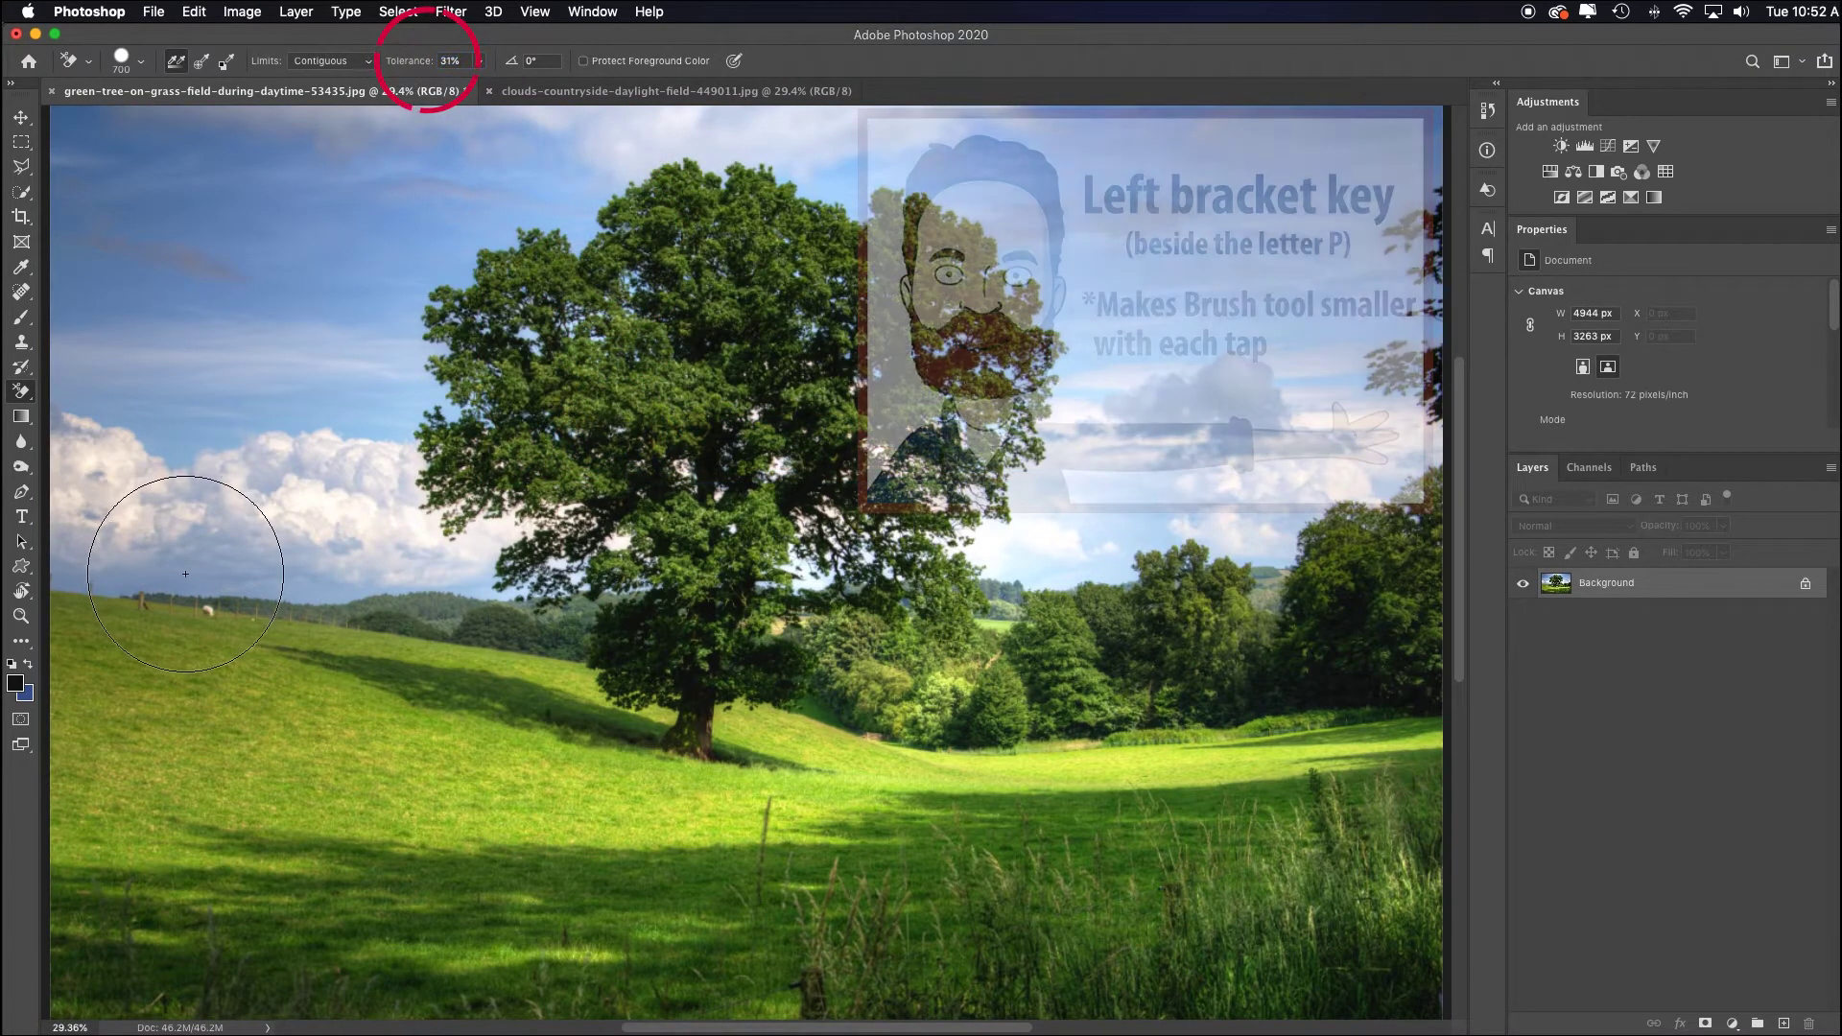
pyautogui.press('[')
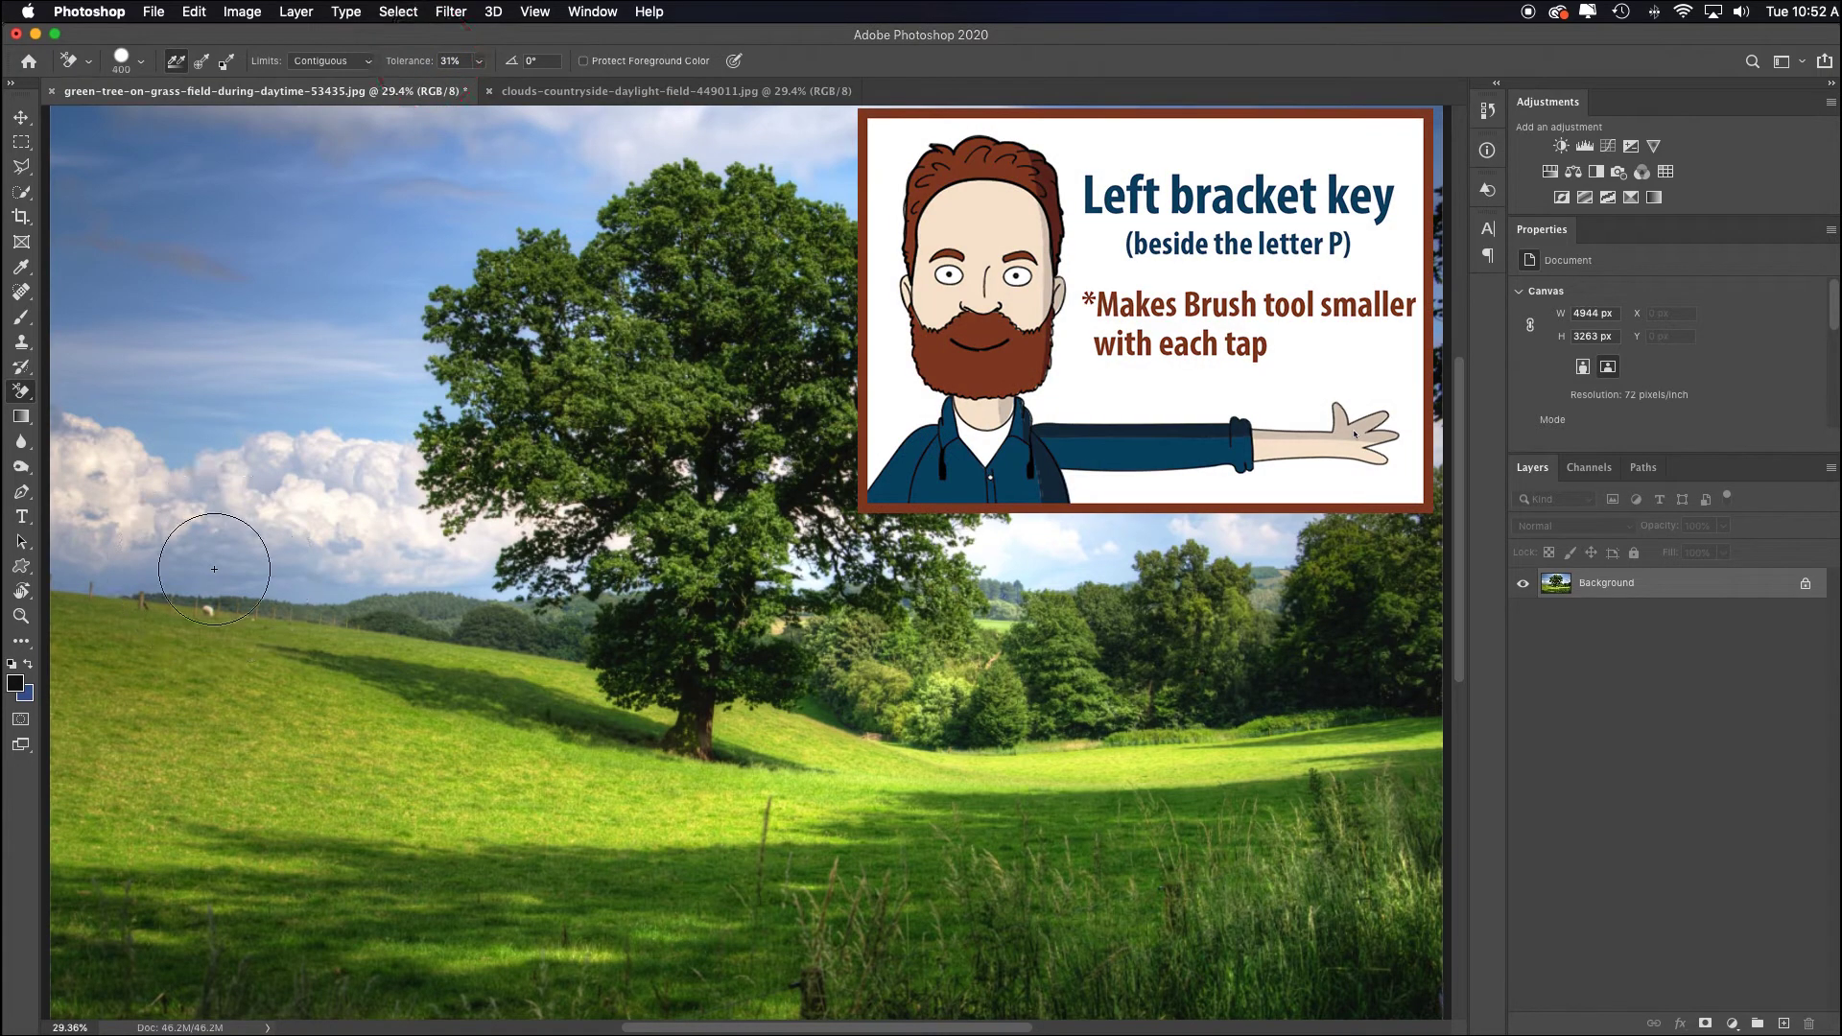
pyautogui.moveTo(214, 569); pyautogui.dragTo(357, 583)
pyautogui.moveTo(284, 649)
pyautogui.mouseDown()
pyautogui.moveTo(625, 551)
pyautogui.moveTo(1138, 518)
pyautogui.moveTo(650, 633)
pyautogui.moveTo(481, 646)
pyautogui.mouseUp()
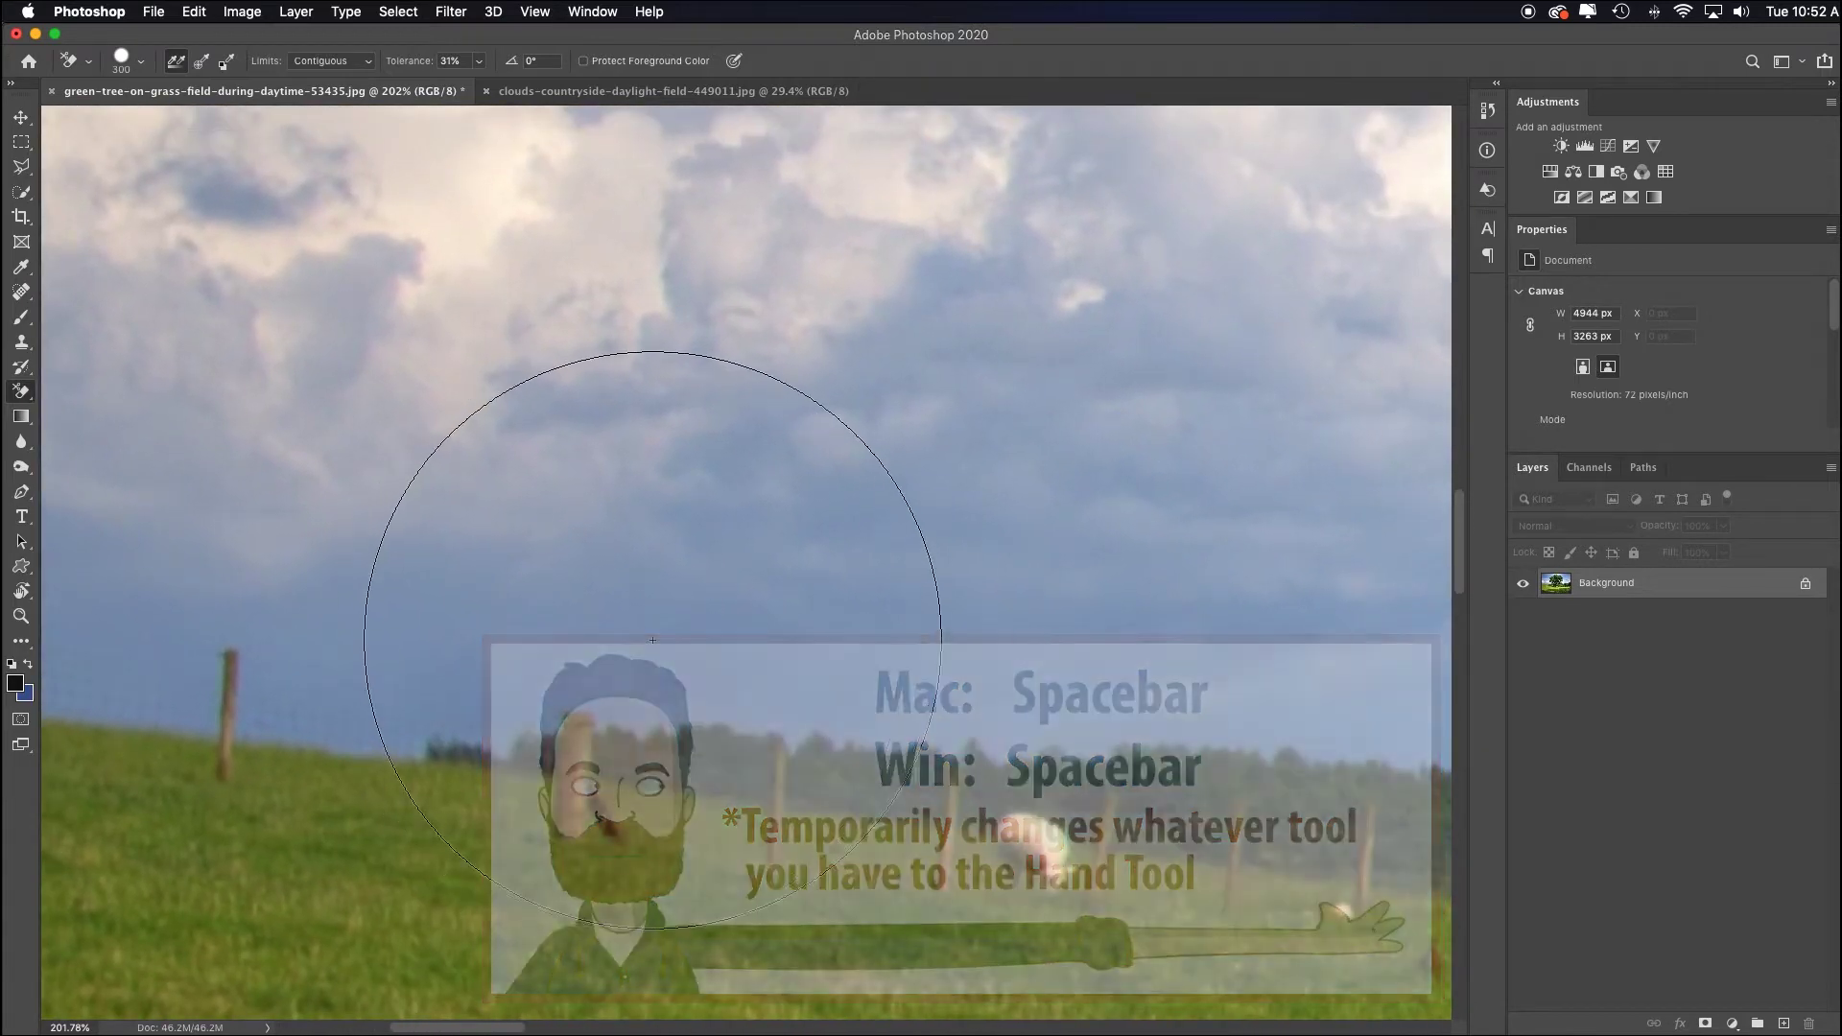
# Re-erase the sky above the fence and treeline with several eraser dabs.
pyautogui.click(670, 634)
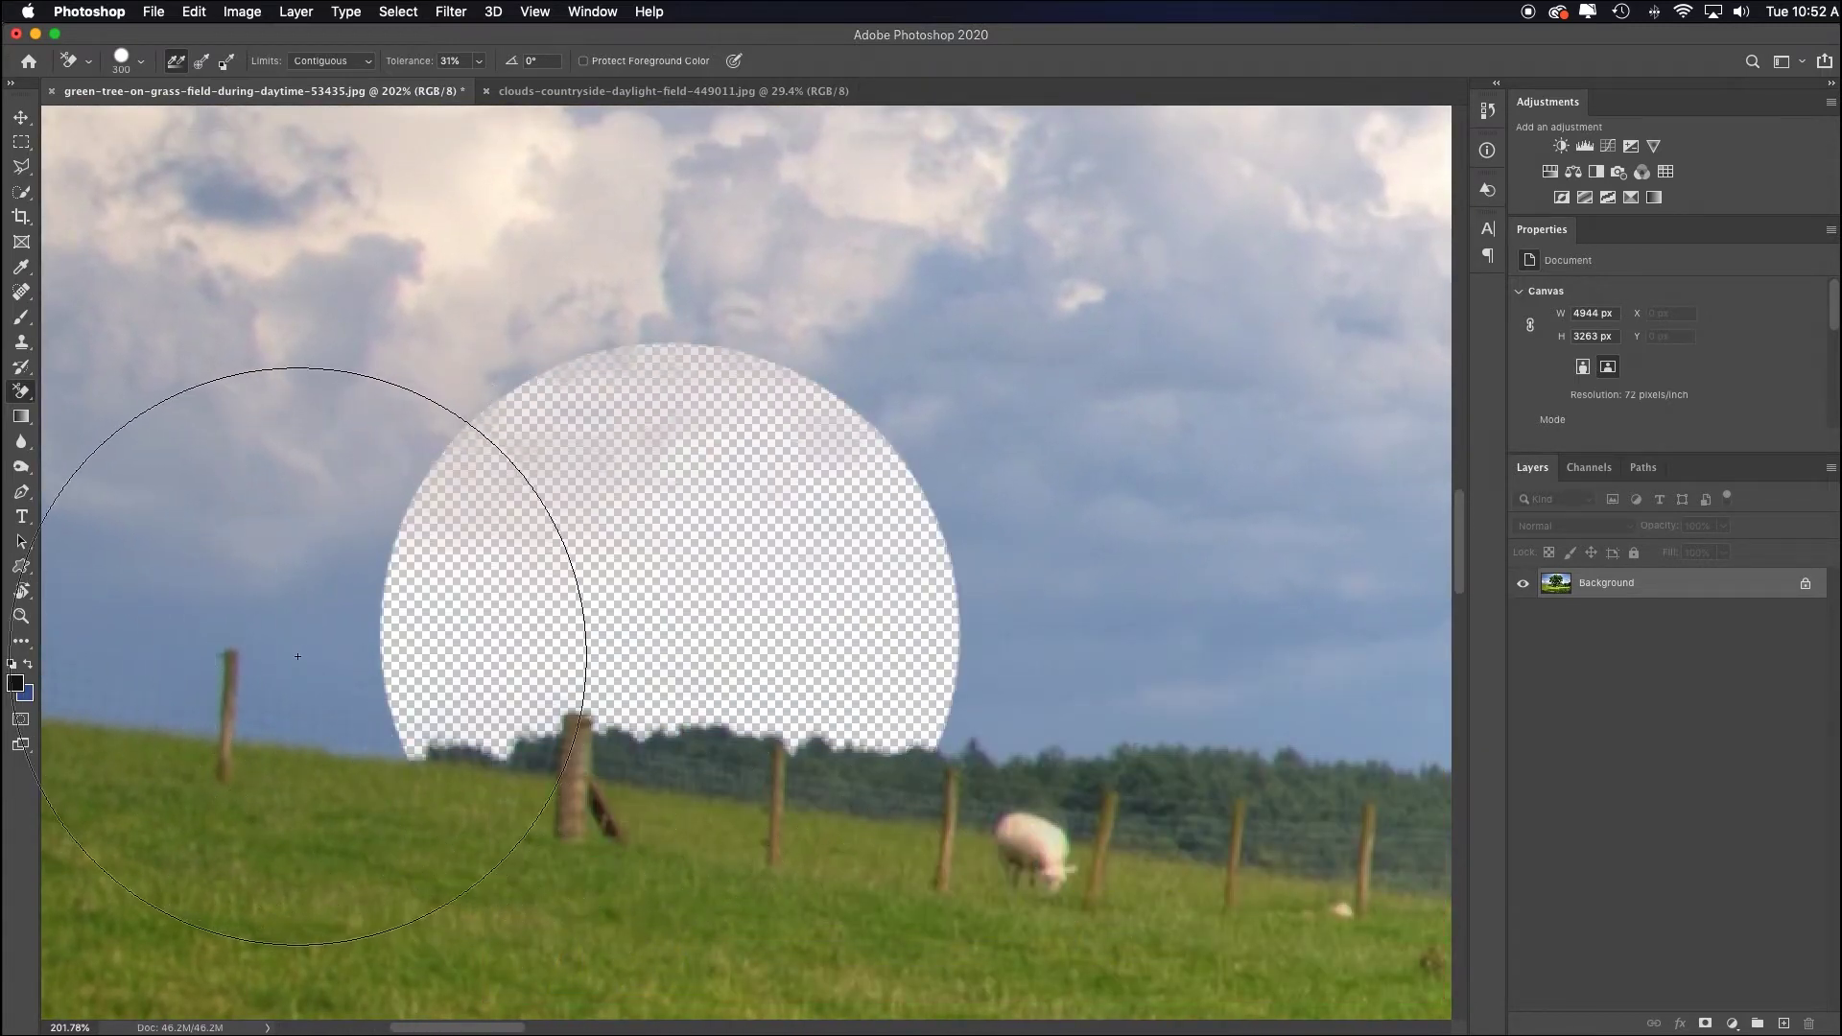
pyautogui.click(240, 624)
pyautogui.click(1070, 633)
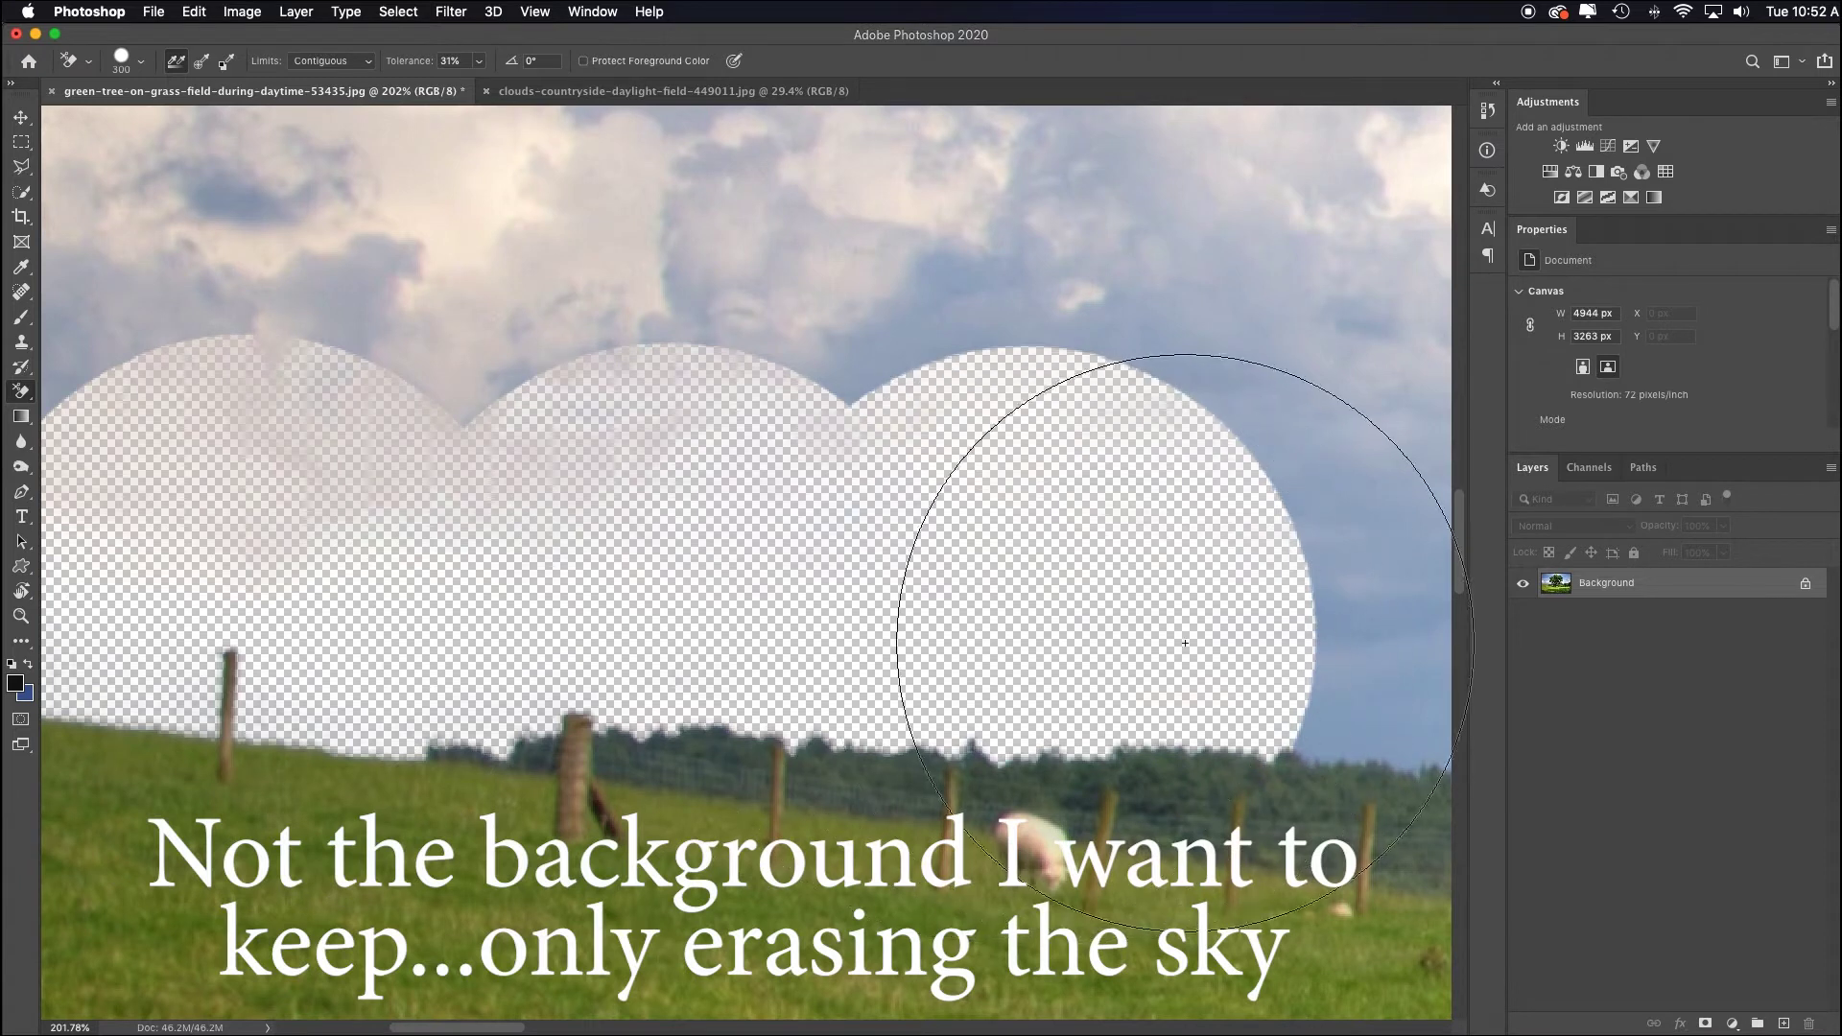
pyautogui.moveTo(1109, 659); pyautogui.dragTo(399, 554)
pyautogui.click(708, 494)
pyautogui.click(937, 608)
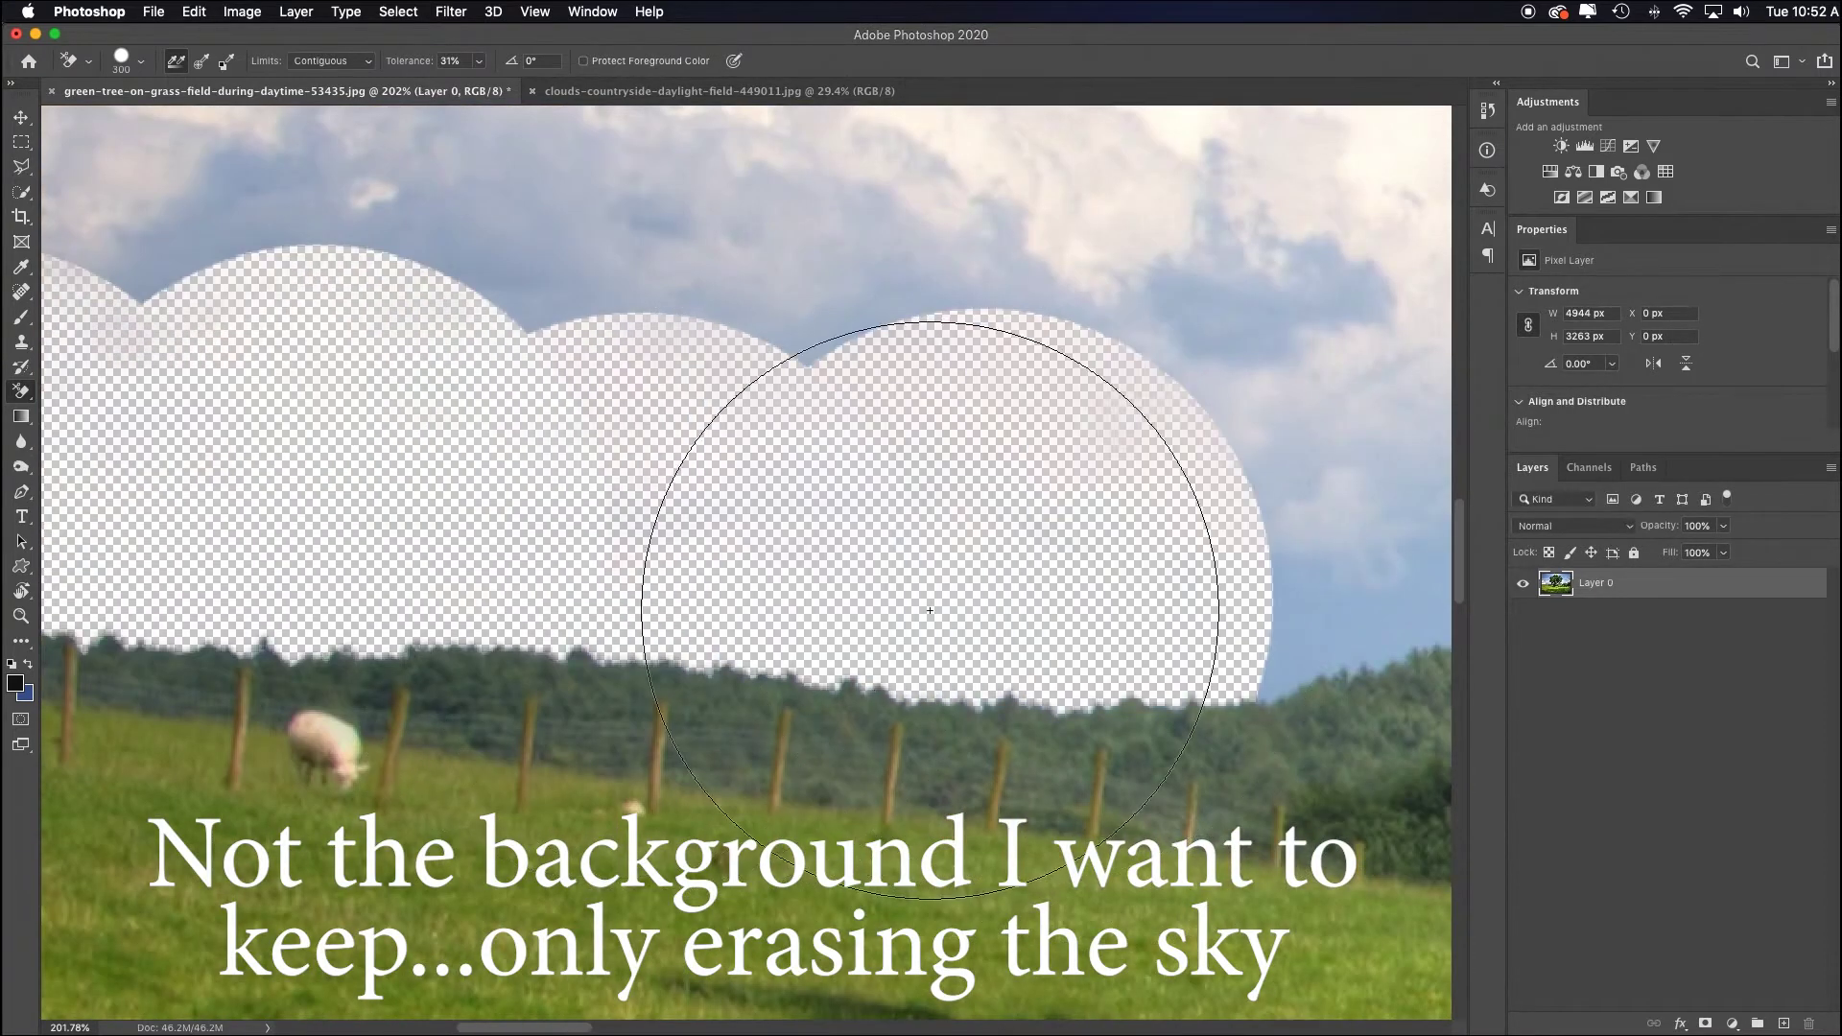
pyautogui.moveTo(937, 608); pyautogui.dragTo(483, 614)
pyautogui.click(732, 571)
pyautogui.click(1110, 556)
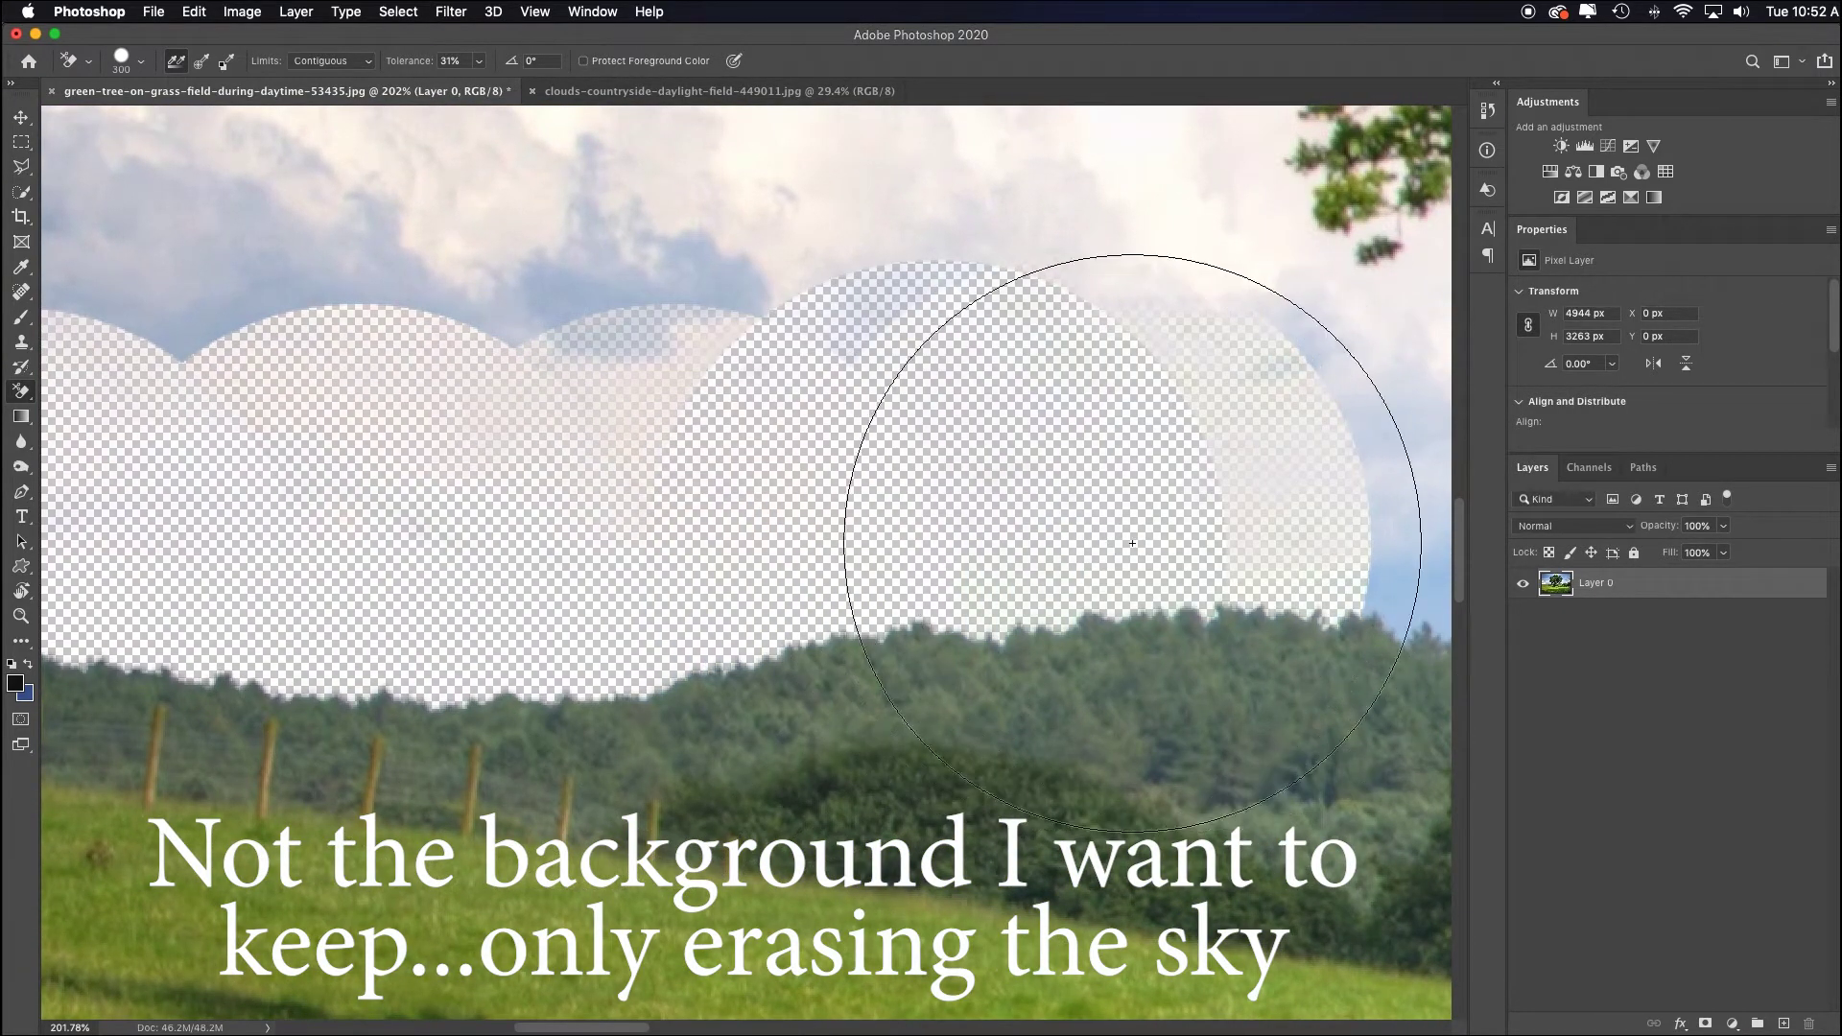
# Erase the sky up to the tree's edge and around the right-hand branches.
pyautogui.moveTo(940, 672)
pyautogui.mouseDown()
pyautogui.moveTo(699, 711)
pyautogui.moveTo(378, 724)
pyautogui.mouseUp()
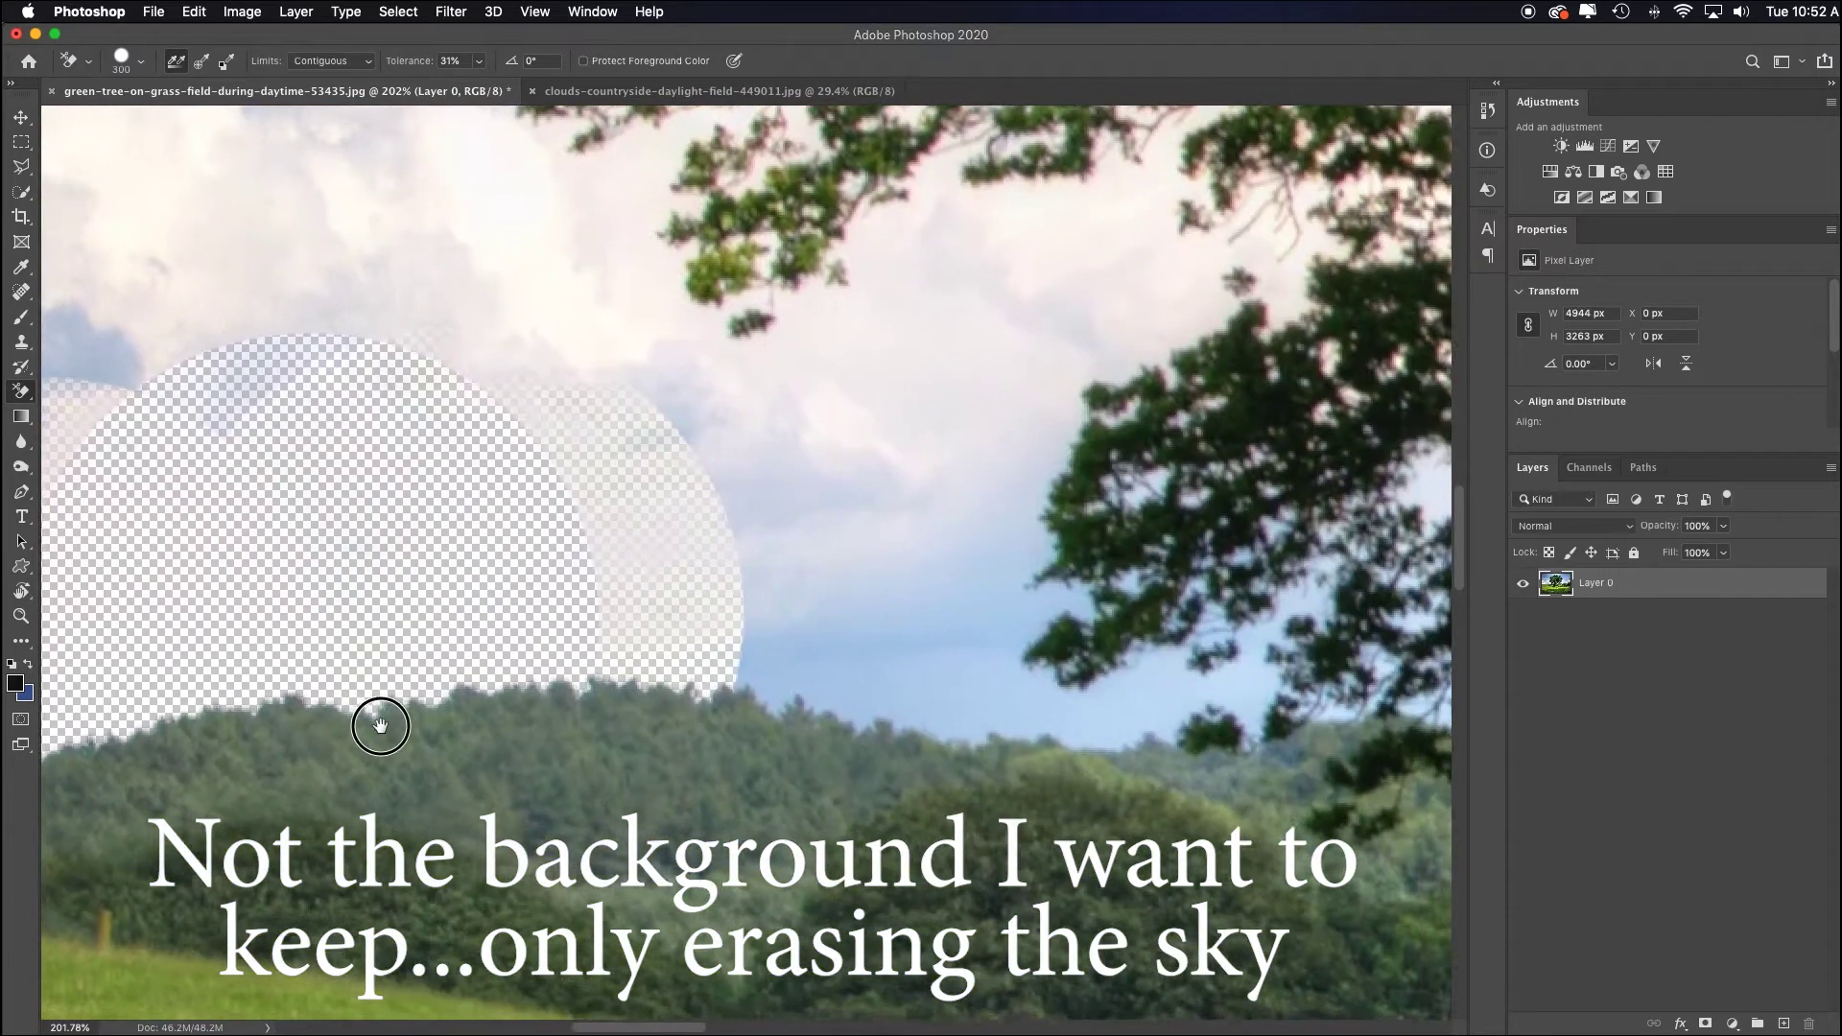
pyautogui.moveTo(591, 608)
pyautogui.mouseDown()
pyautogui.moveTo(675, 564)
pyautogui.moveTo(742, 577)
pyautogui.moveTo(767, 633)
pyautogui.moveTo(1082, 699)
pyautogui.mouseUp()
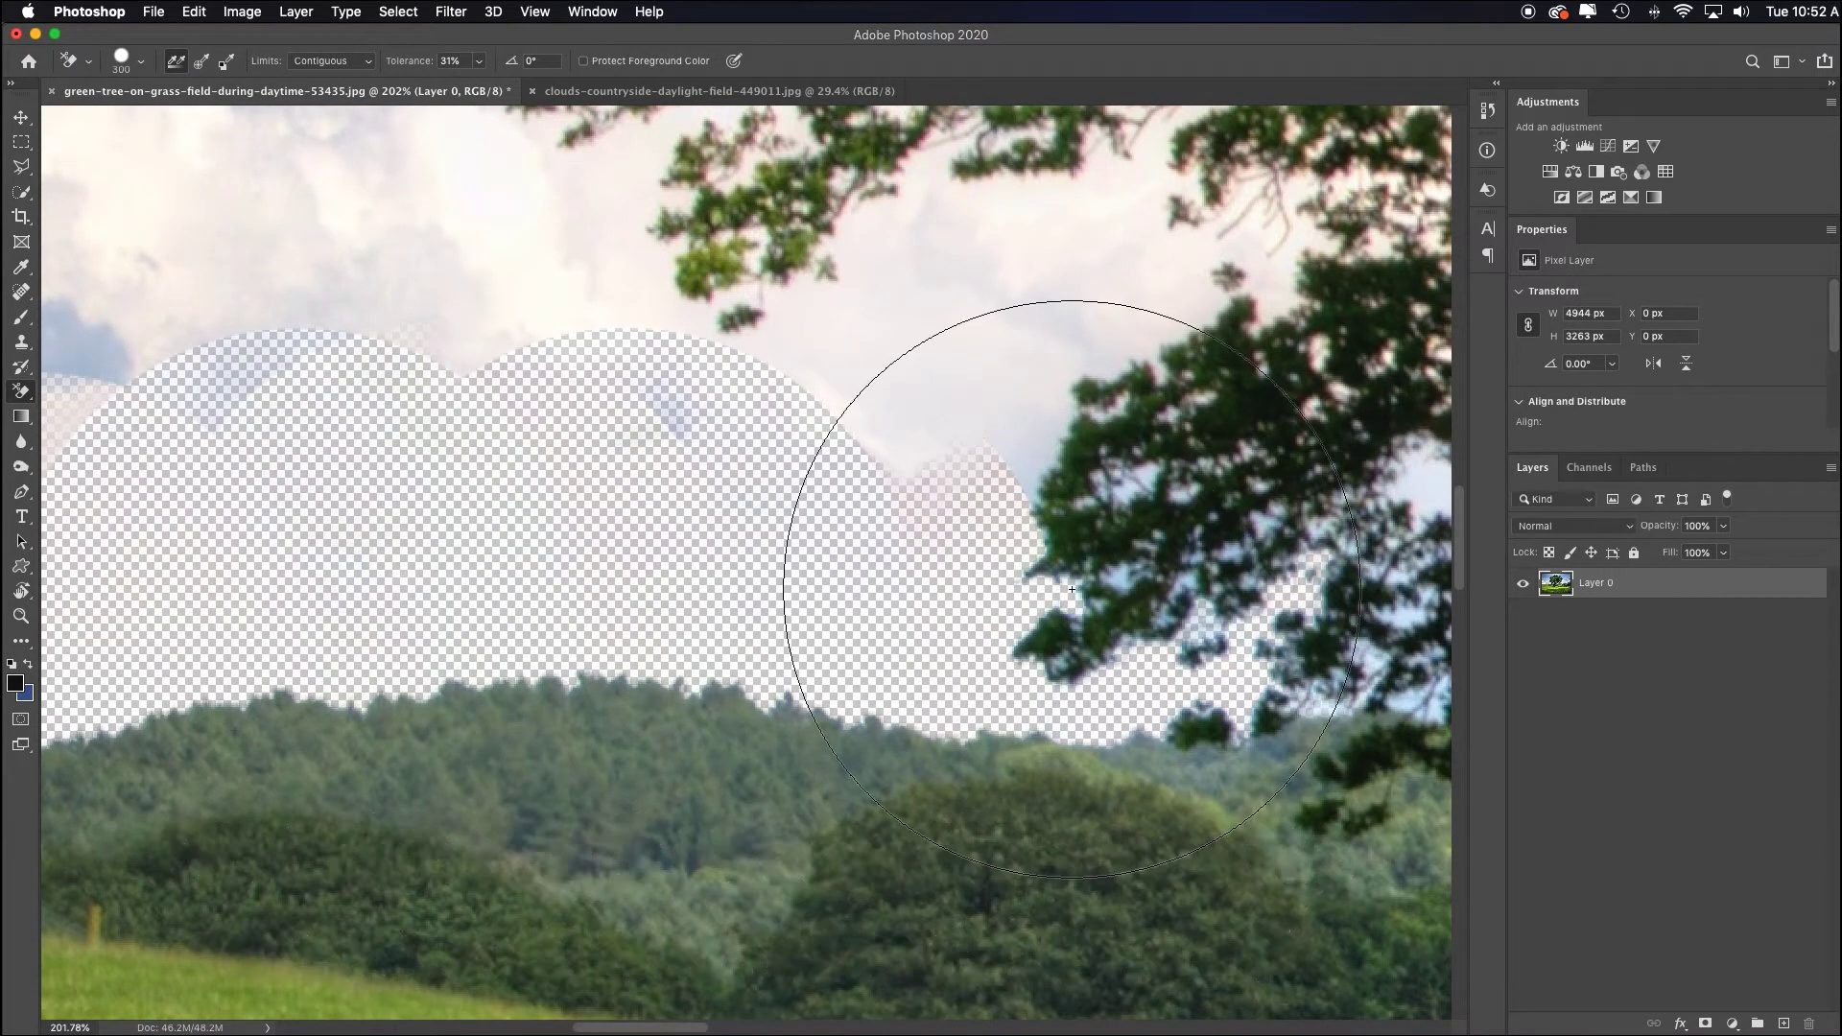
pyautogui.moveTo(1031, 456)
pyautogui.mouseDown()
pyautogui.moveTo(1020, 470)
pyautogui.moveTo(1176, 566)
pyautogui.moveTo(1225, 559)
pyautogui.moveTo(1183, 581)
pyautogui.mouseUp()
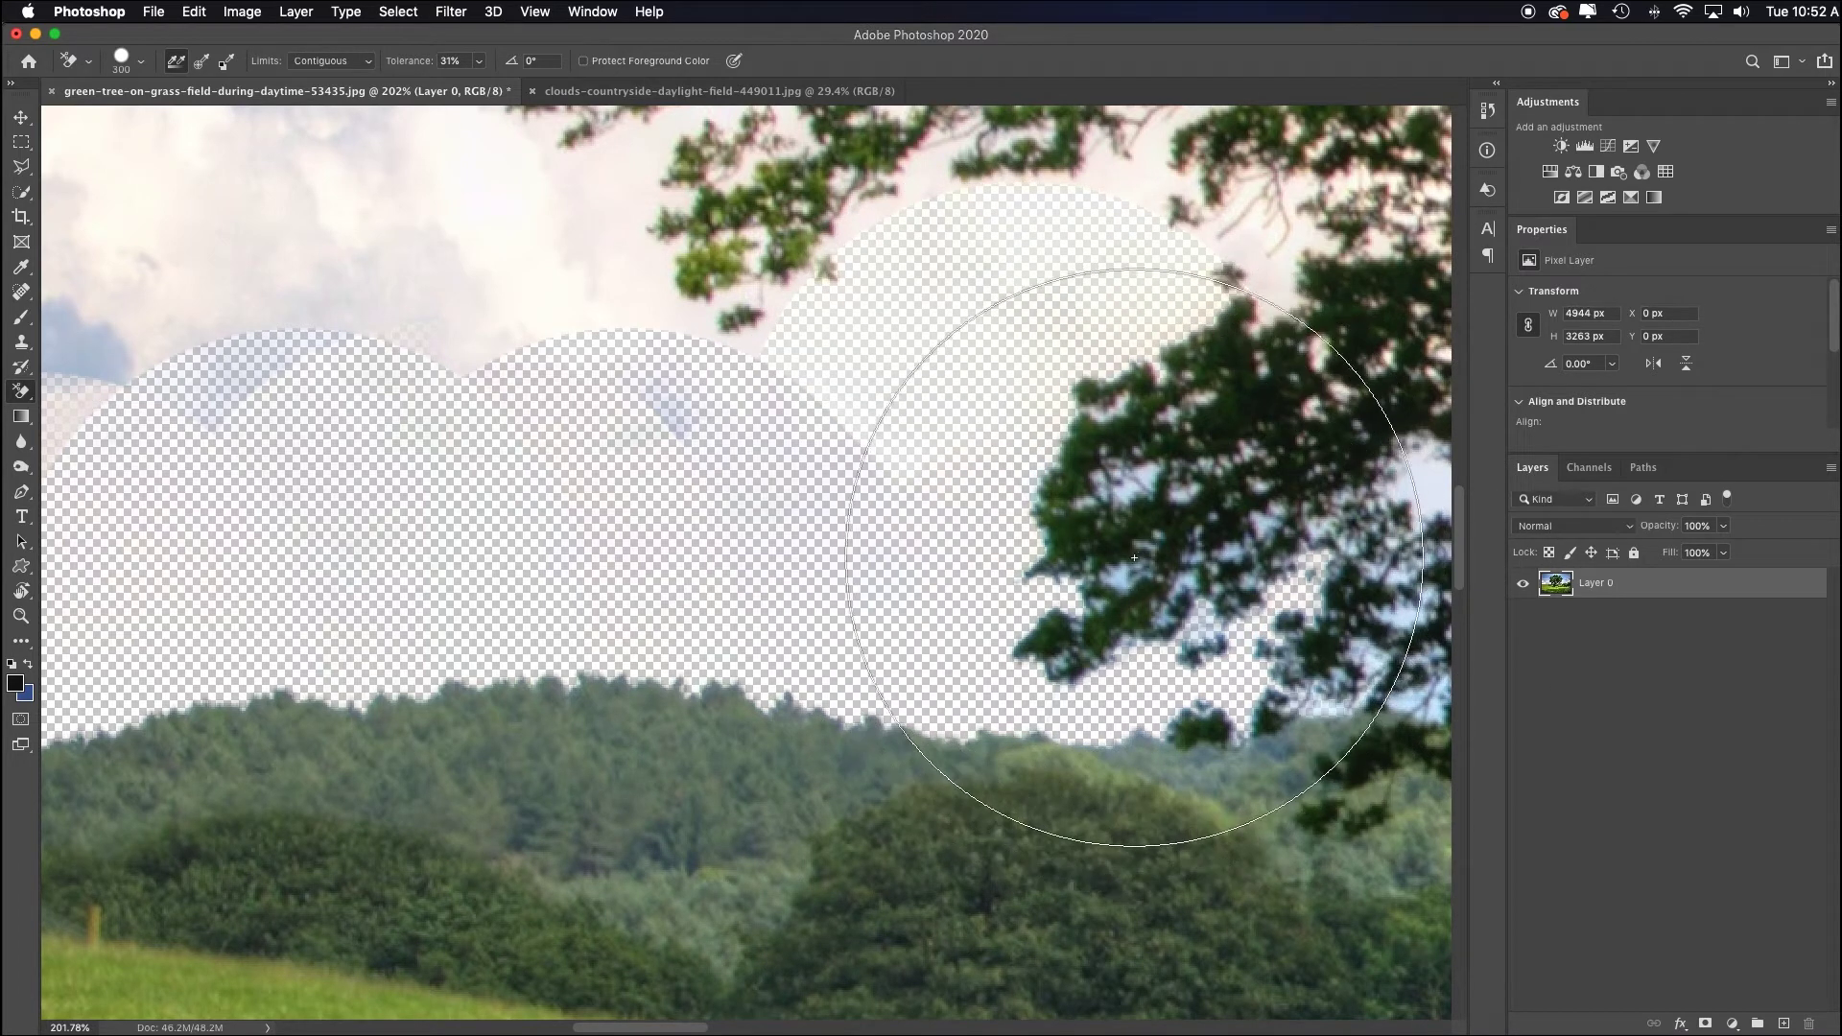
pyautogui.hscroll(-5, 1128, 570)
pyautogui.hscroll(7, 1118, 572)
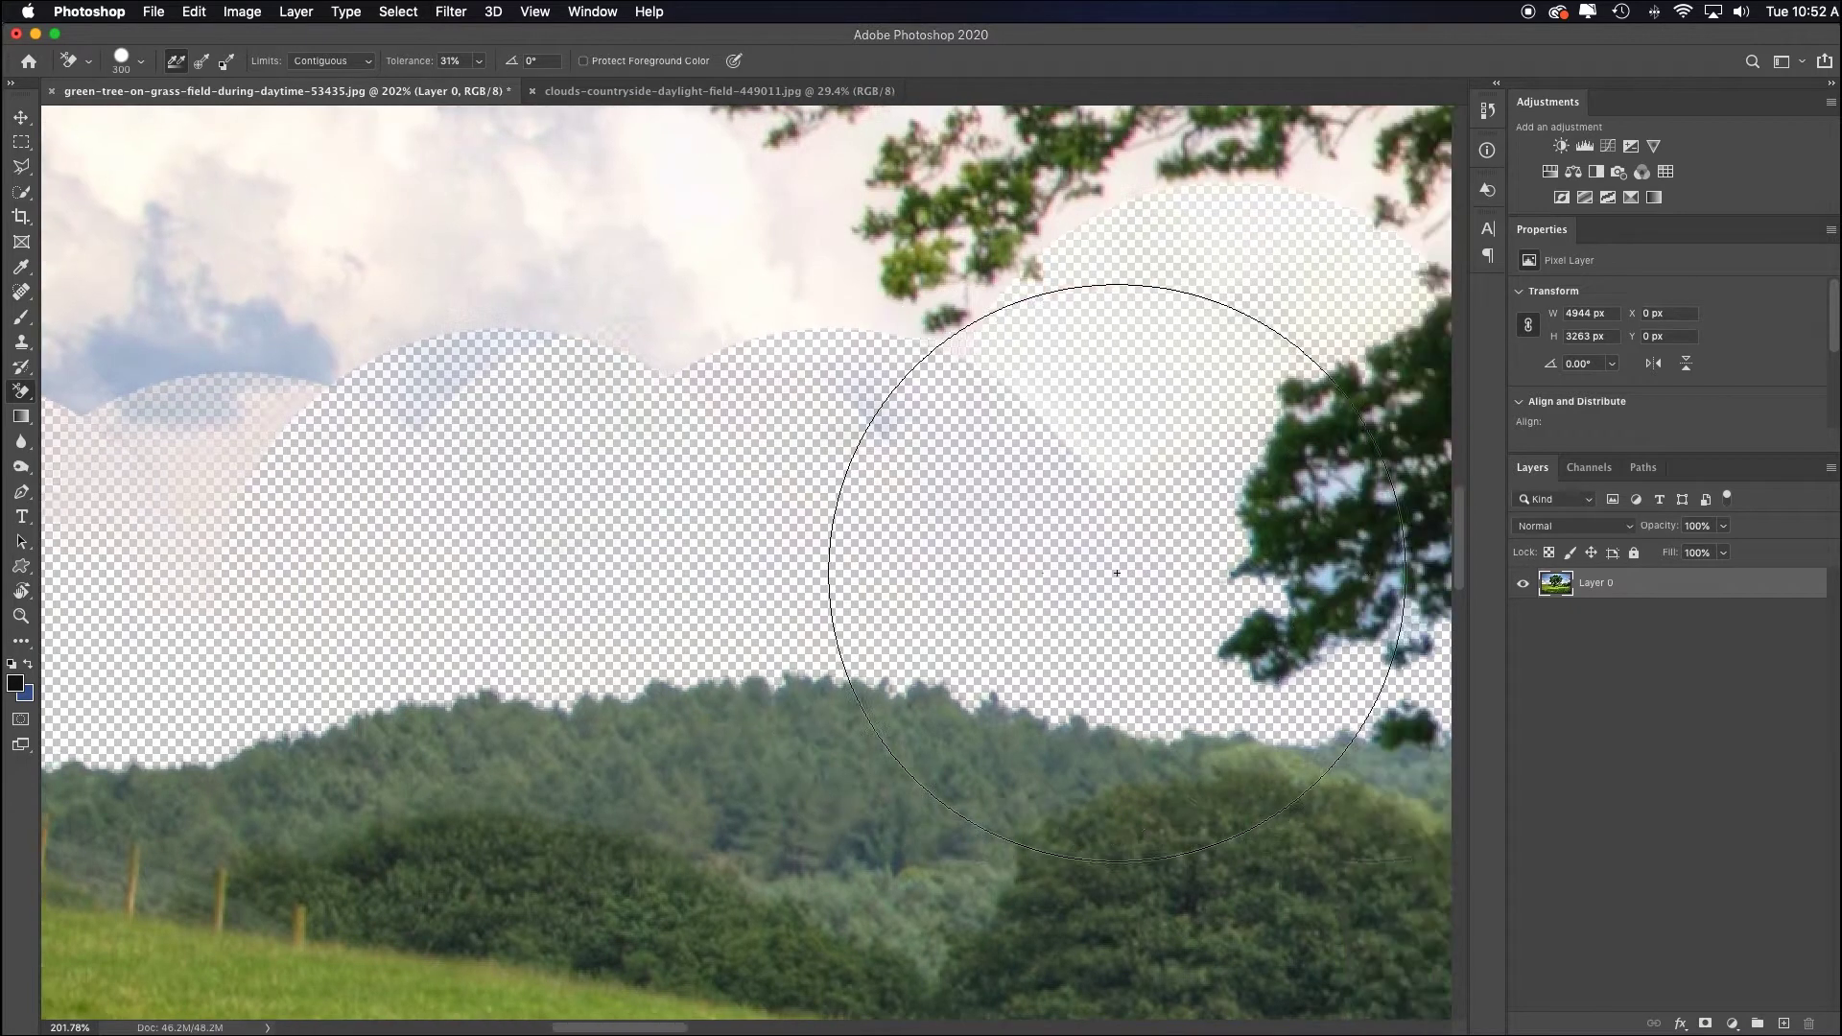
# Switch the erasing limits to Discontiguous and erase sky between the tree's branches.
pyautogui.click(368, 65)
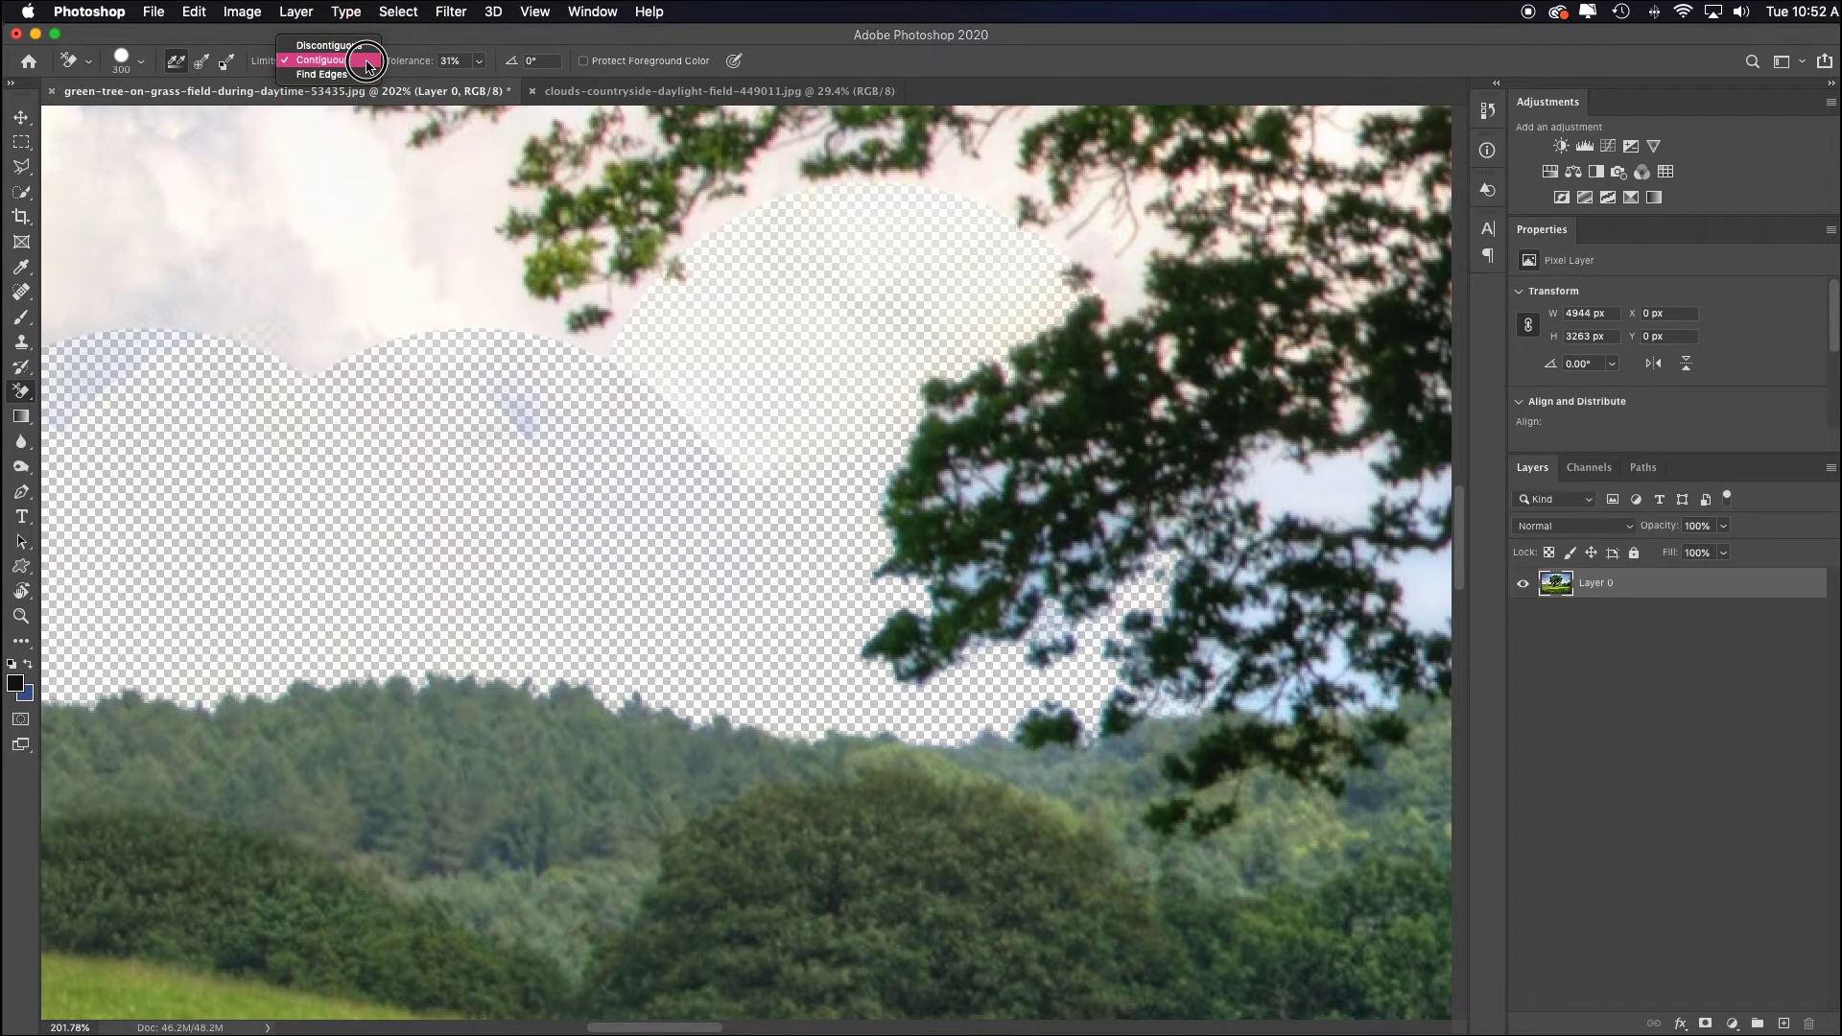
pyautogui.click(374, 45)
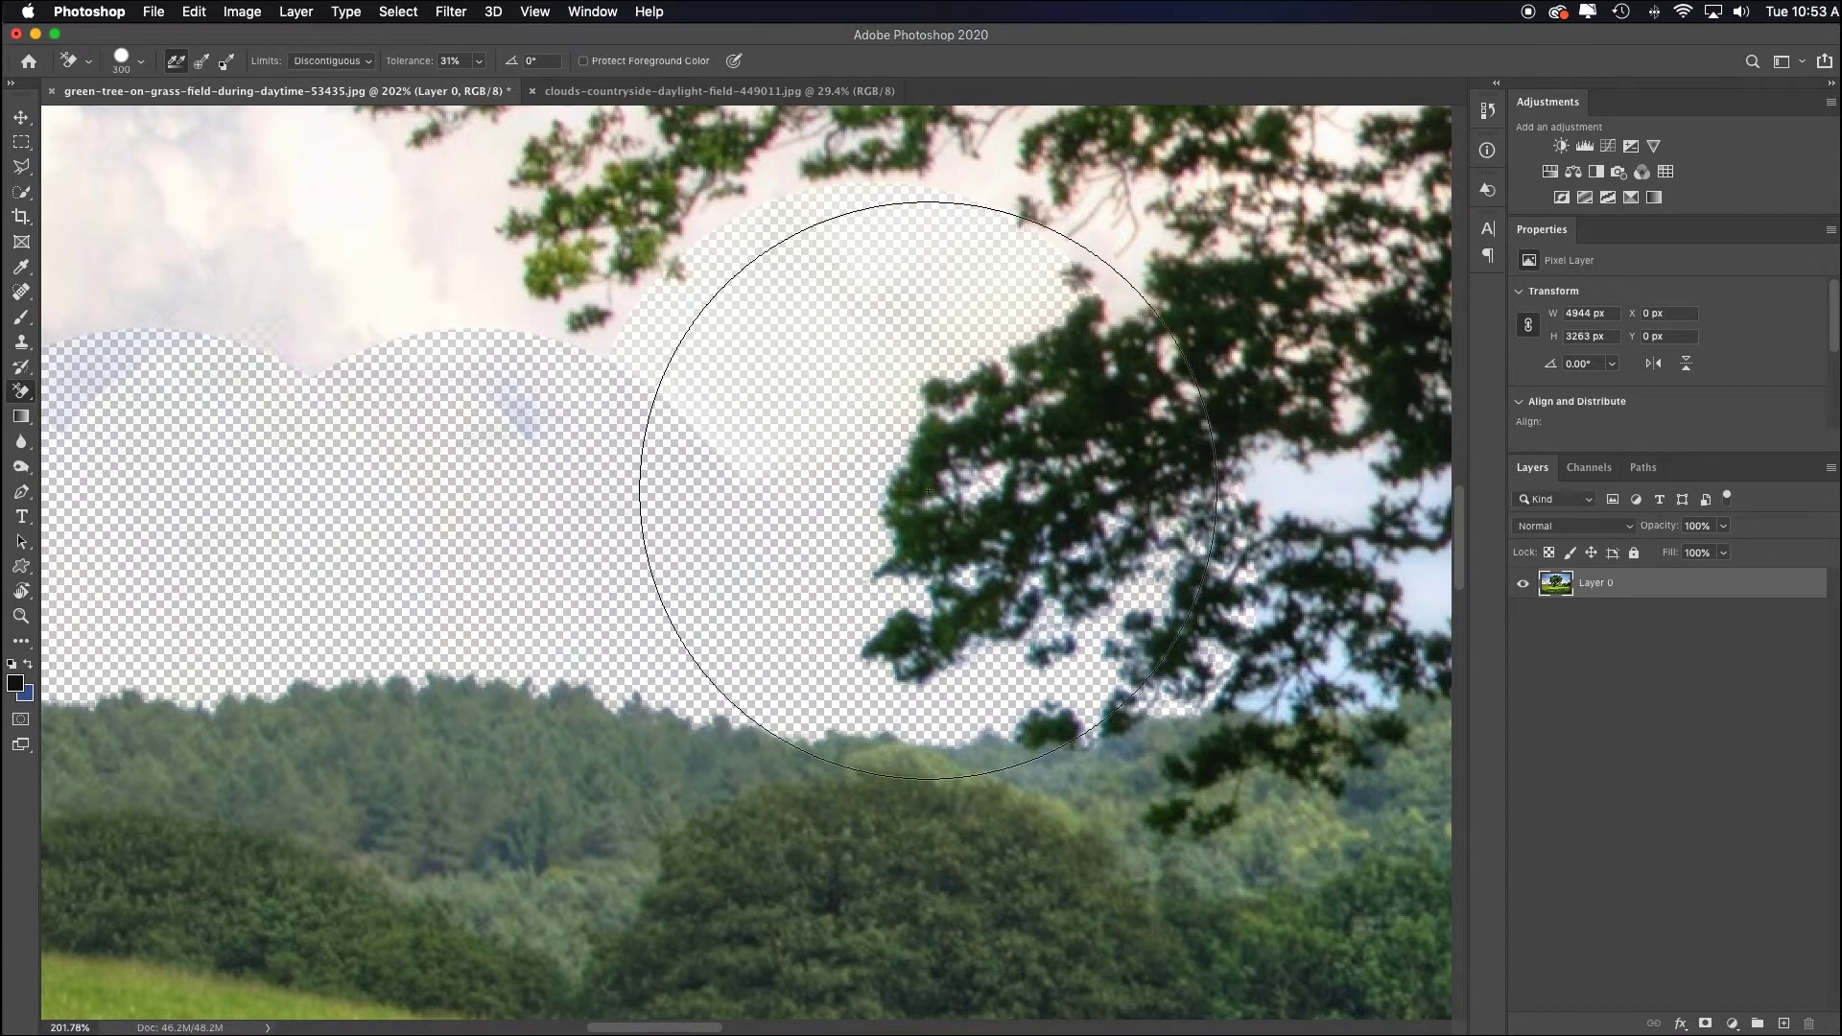
pyautogui.moveTo(1039, 610)
pyautogui.mouseDown()
pyautogui.moveTo(1132, 499)
pyautogui.moveTo(1247, 460)
pyautogui.moveTo(1324, 537)
pyautogui.moveTo(1288, 652)
pyautogui.mouseUp()
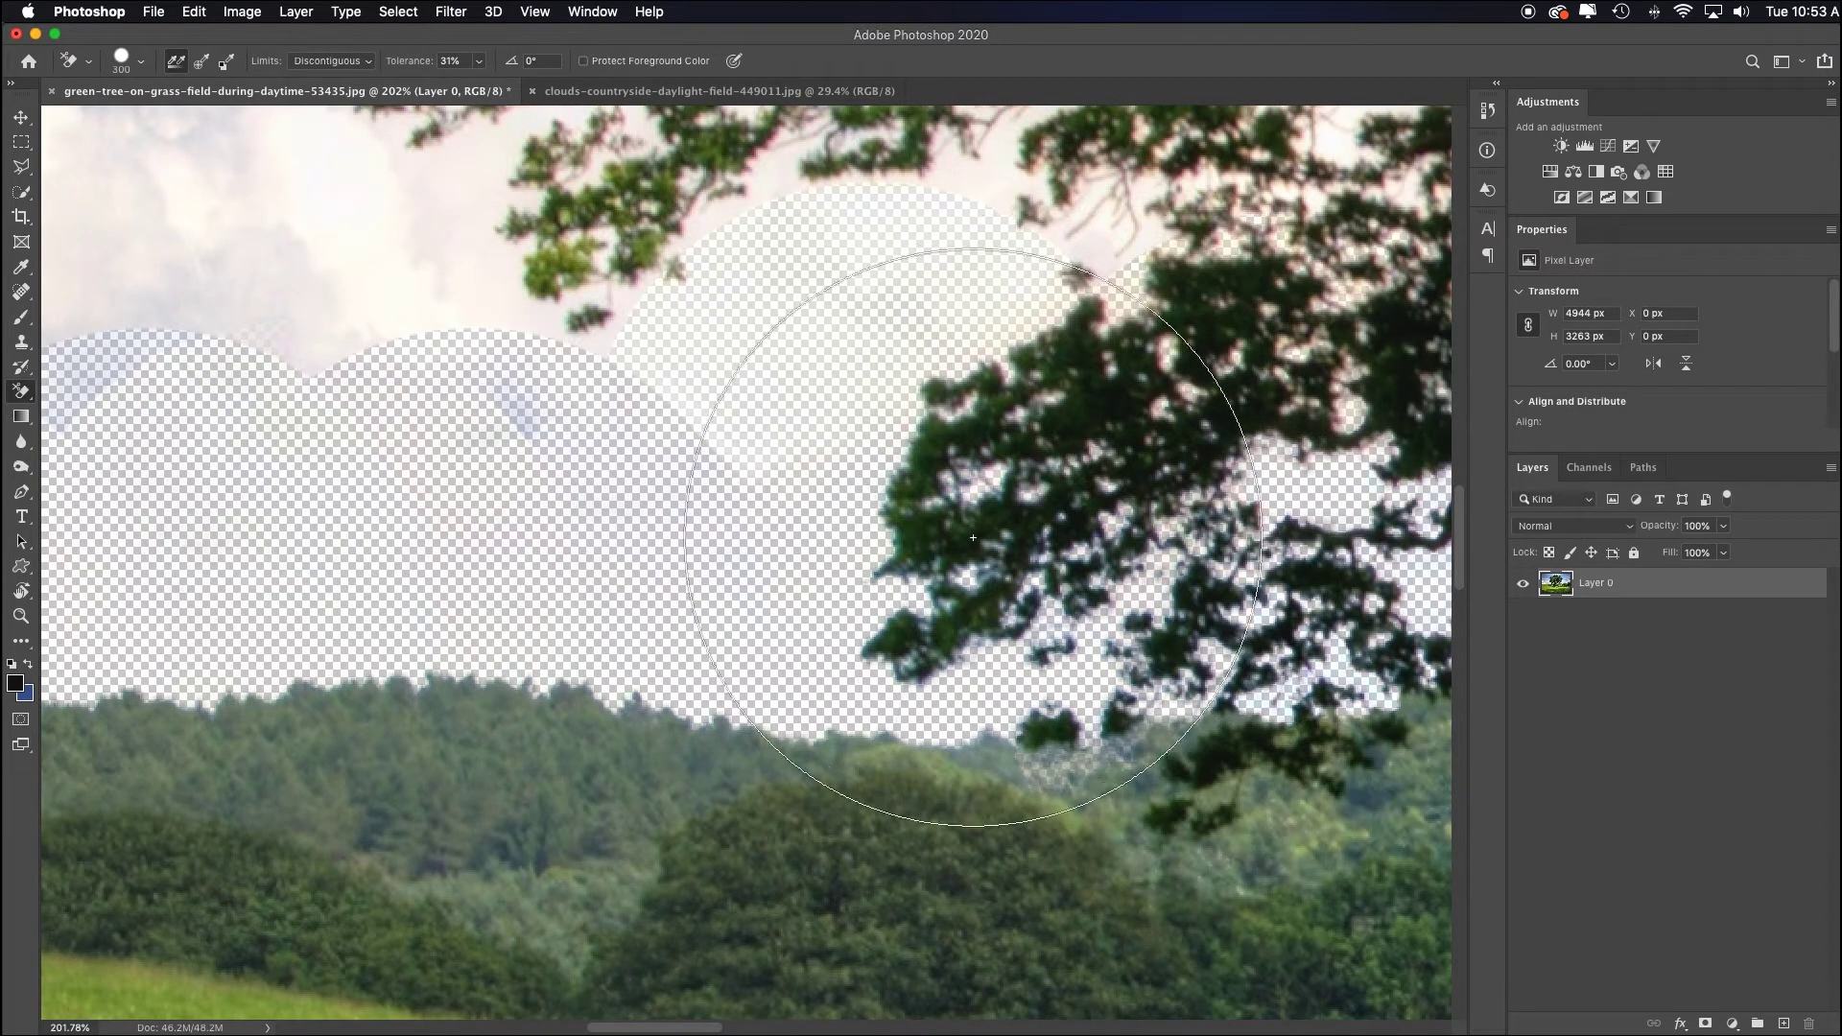
# Zoom in on the branches, pan across the canopy, then fit the whole photo on screen.
pyautogui.press('super+space')
pyautogui.moveTo(1036, 752); pyautogui.dragTo(1212, 835)
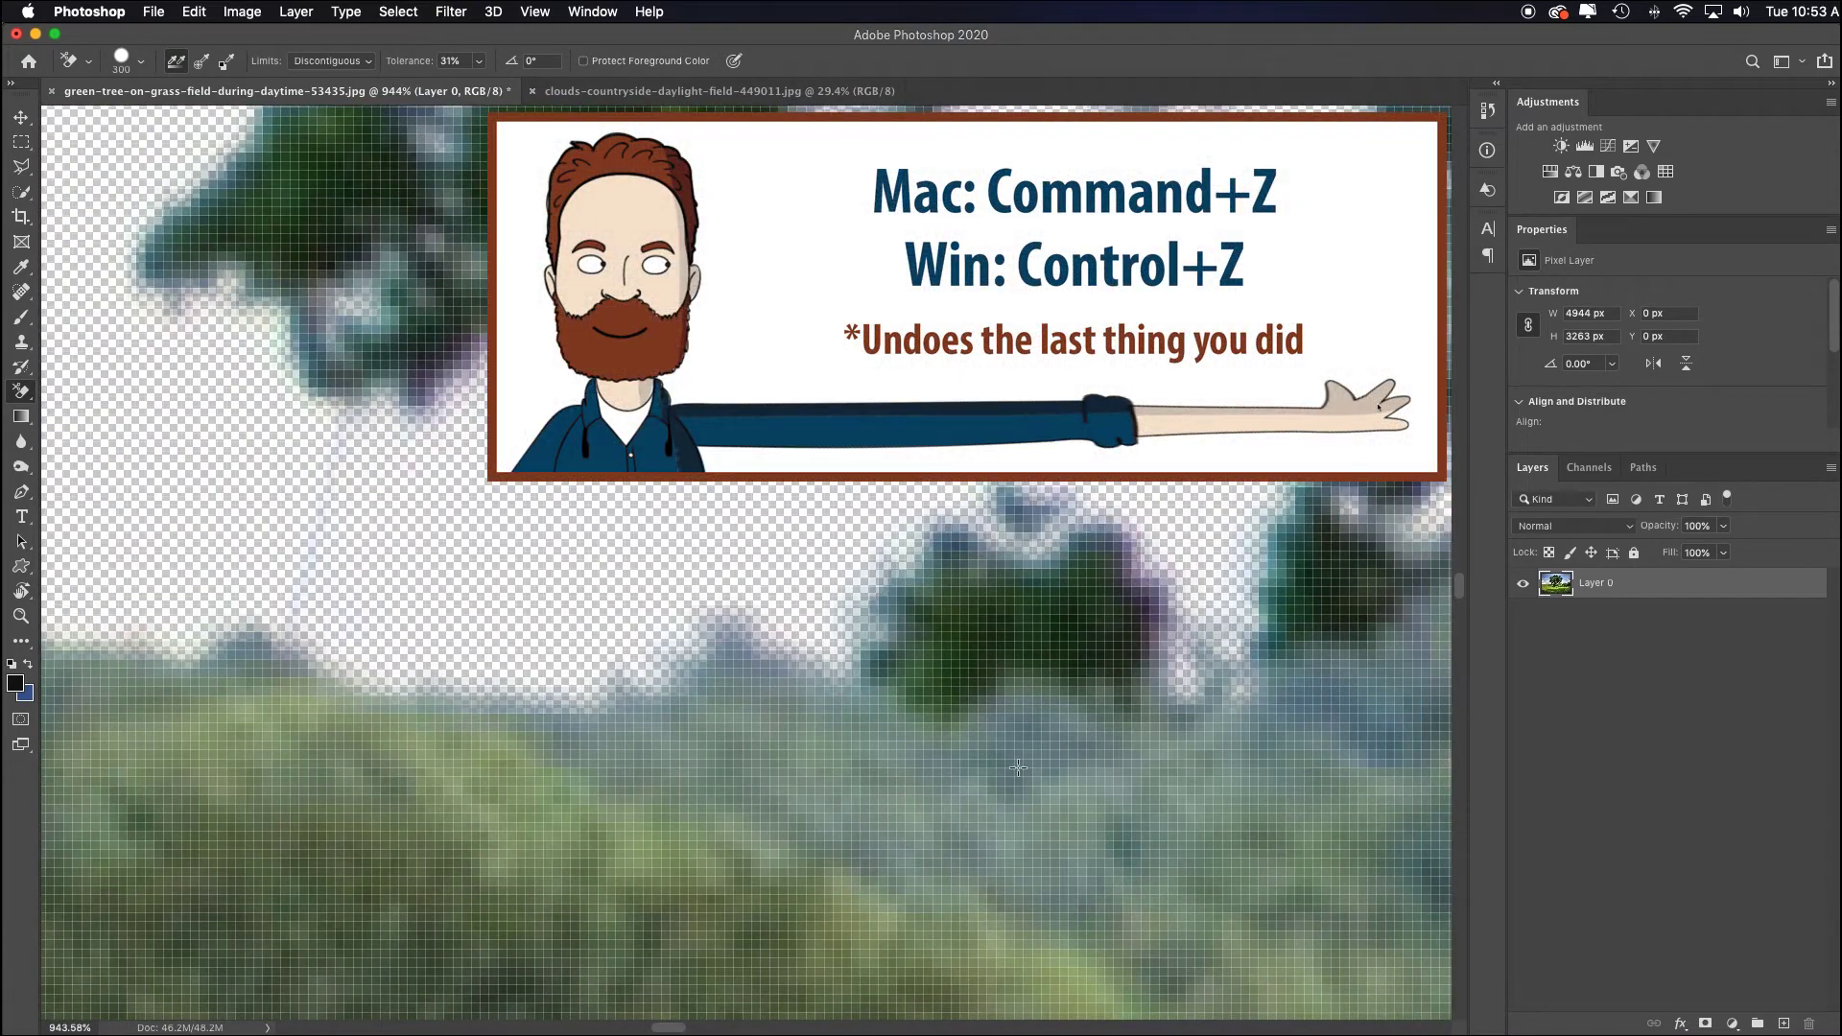
pyautogui.moveTo(1005, 731); pyautogui.dragTo(407, 691)
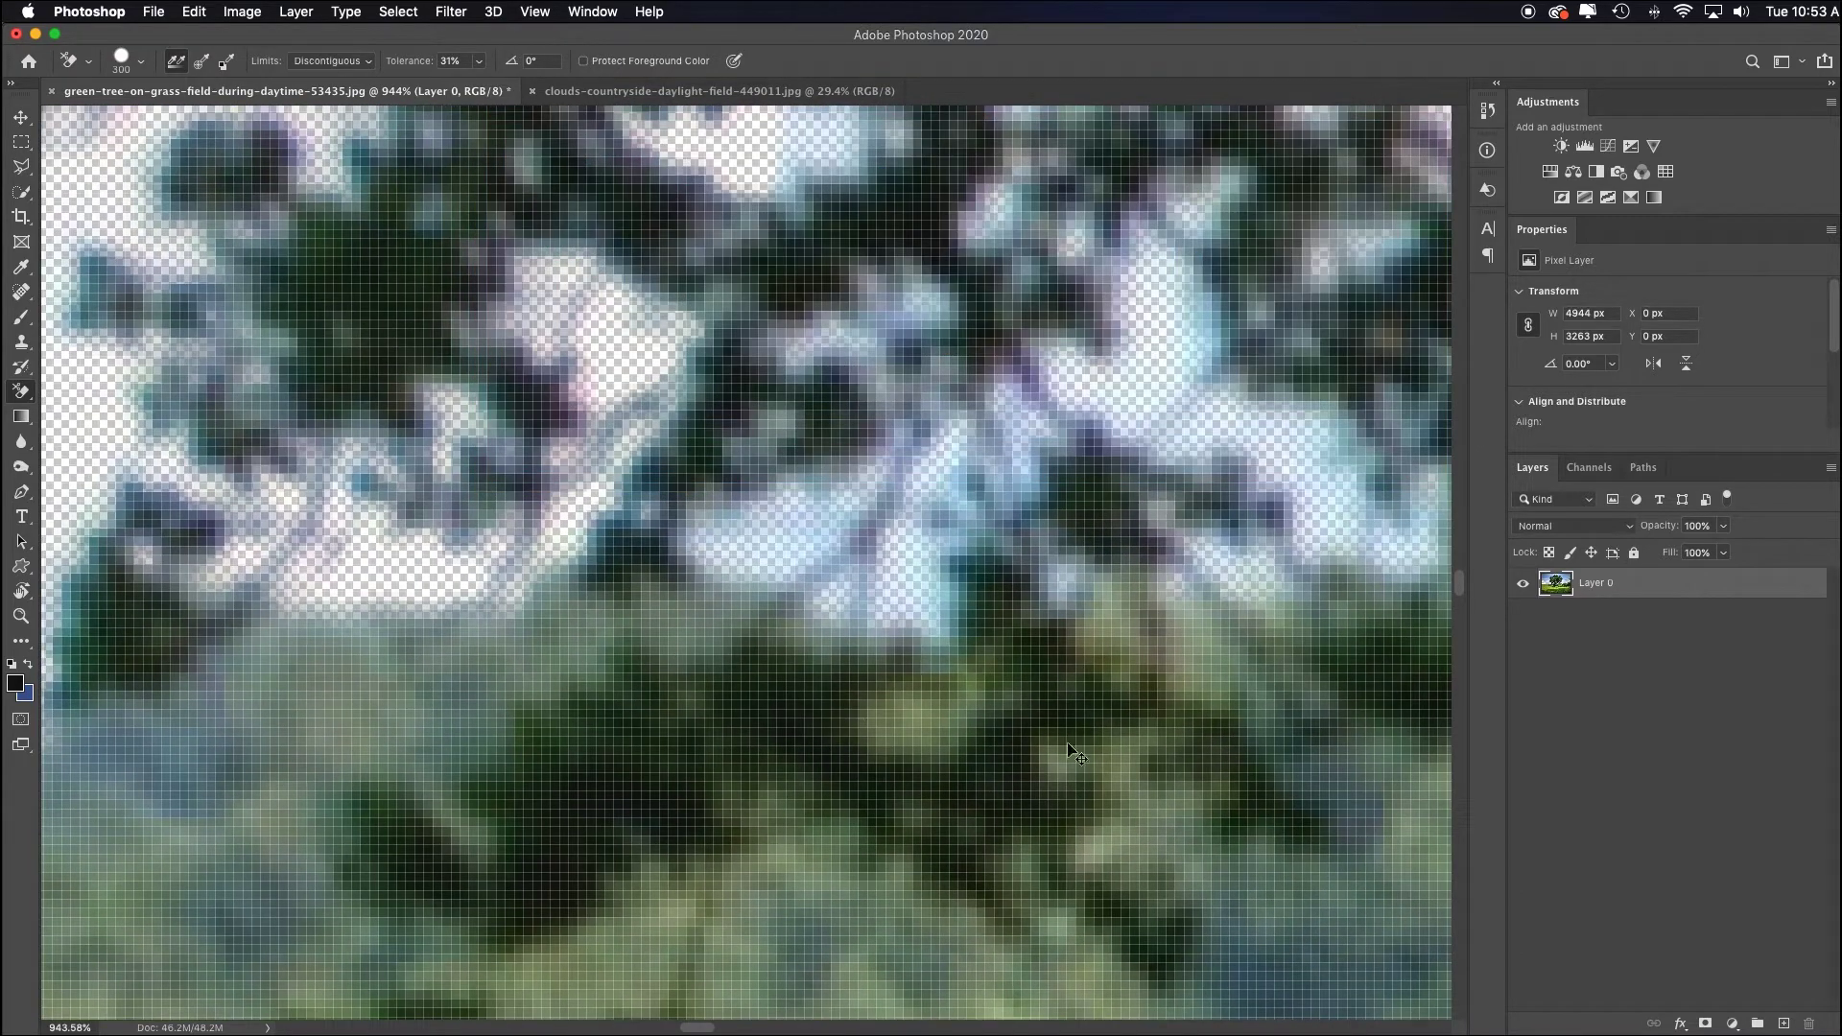
pyautogui.press('super+0')
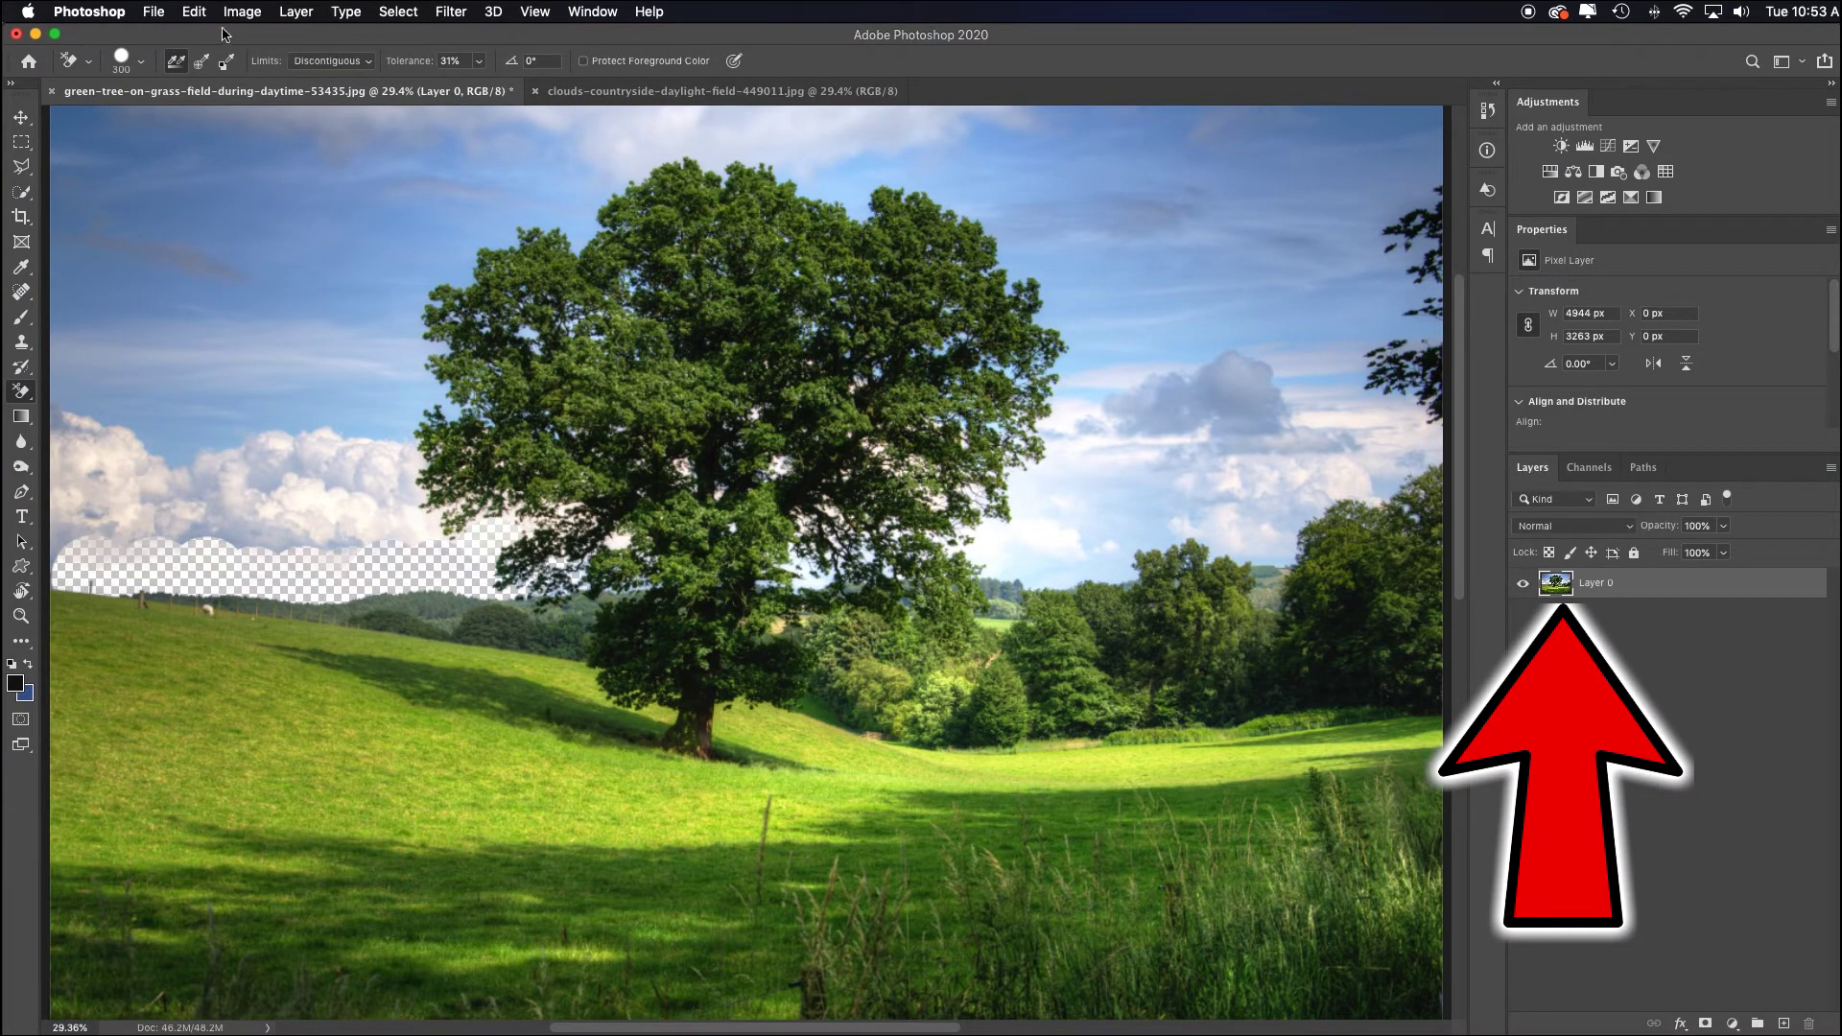
pyautogui.click(154, 12)
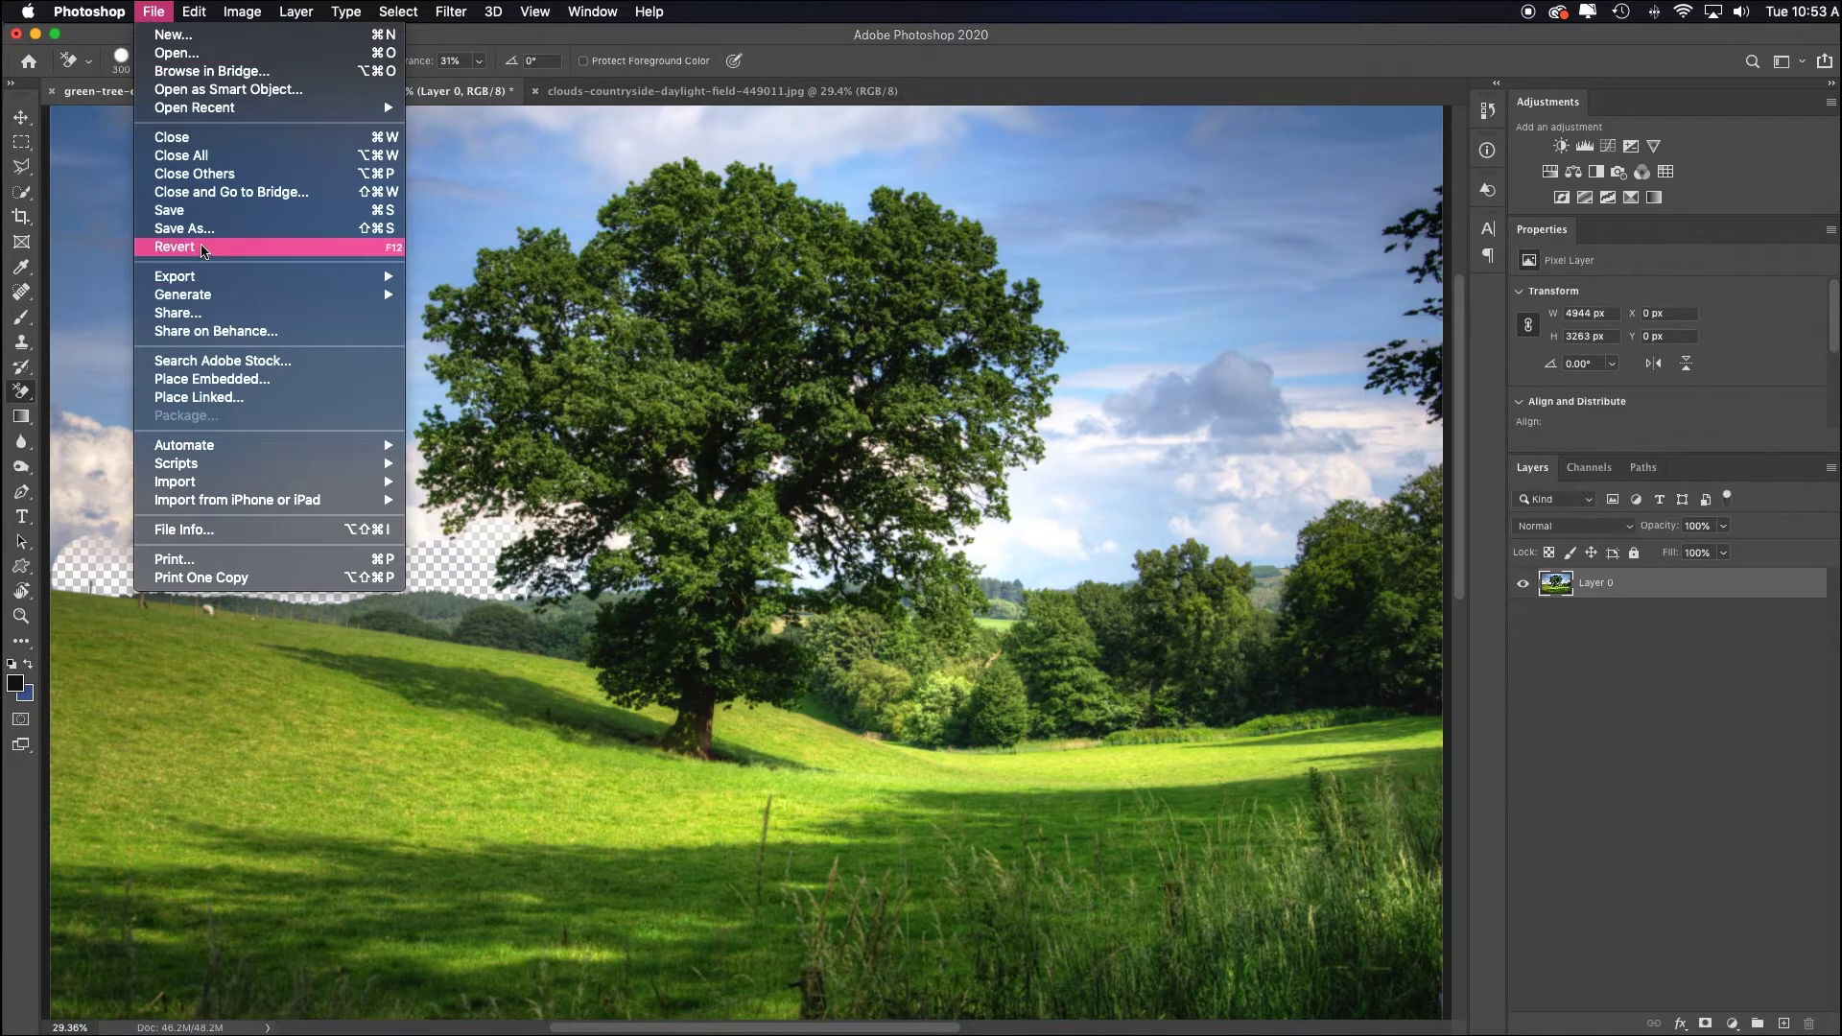
# Revert the photo, duplicate it onto a new layer with Cmd+J, and hide the Background layer.
pyautogui.click(175, 247)
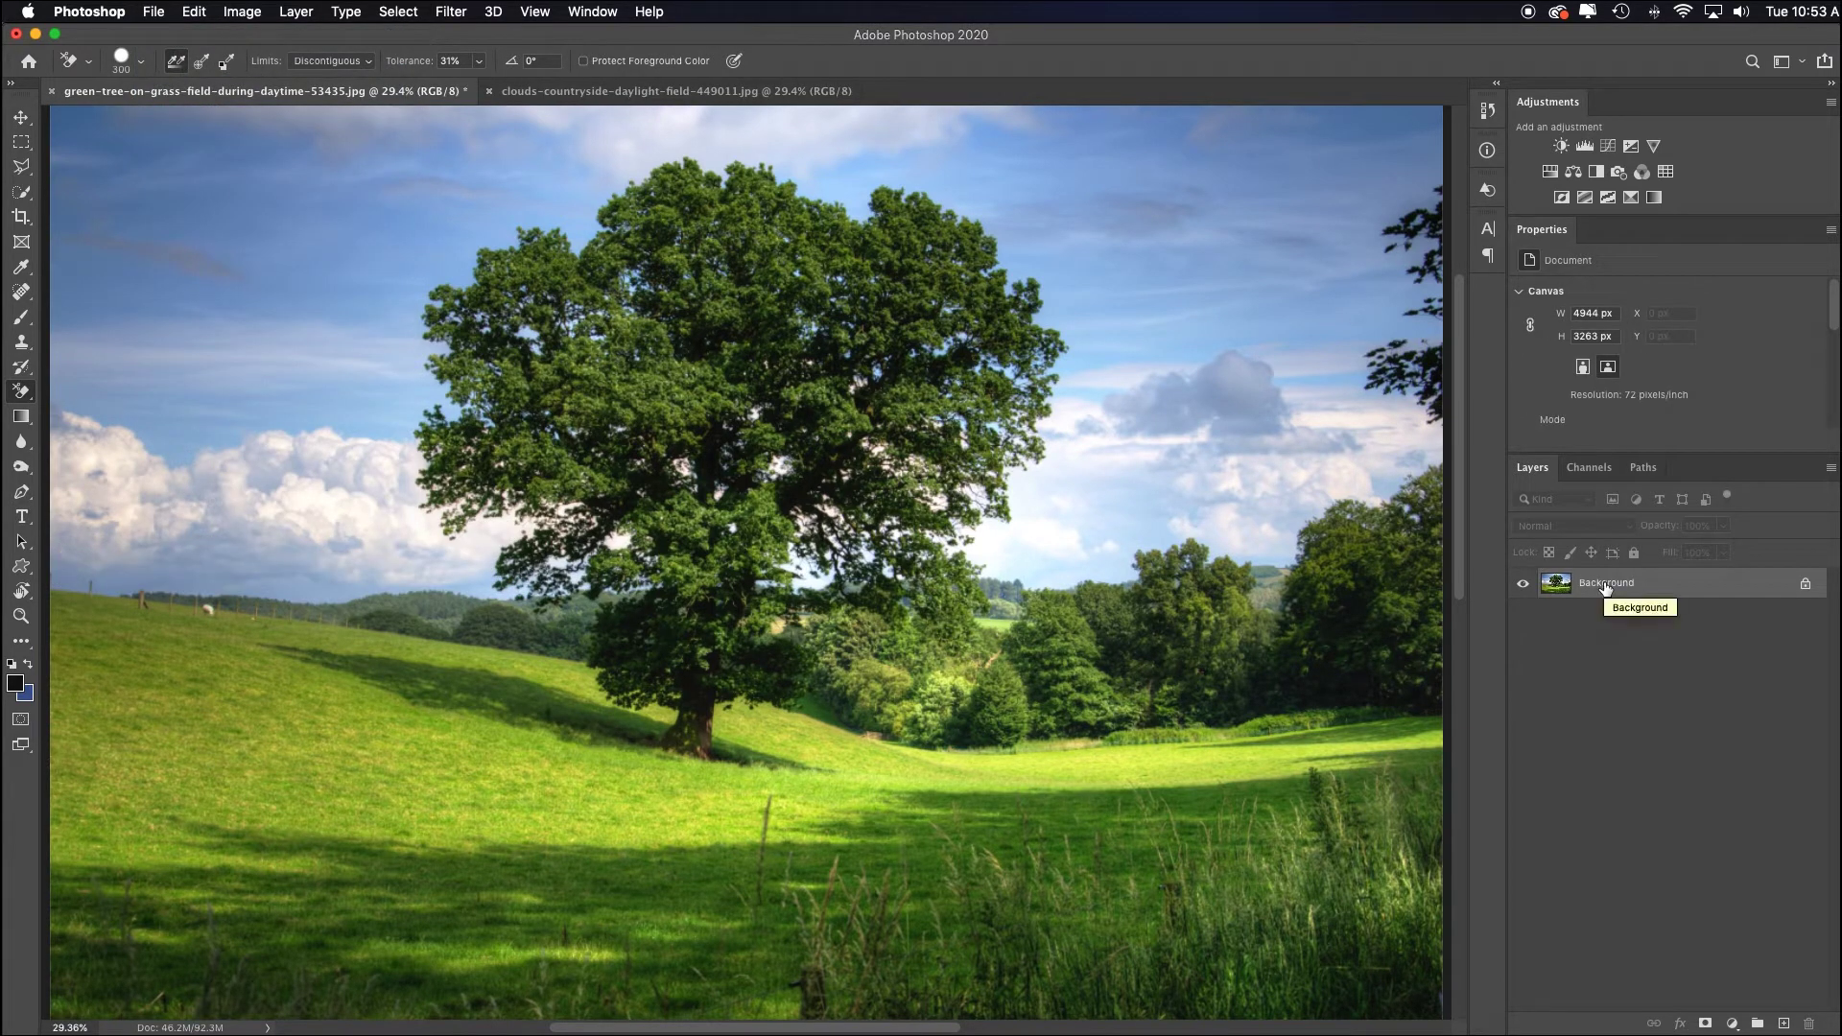
pyautogui.press('super+j')
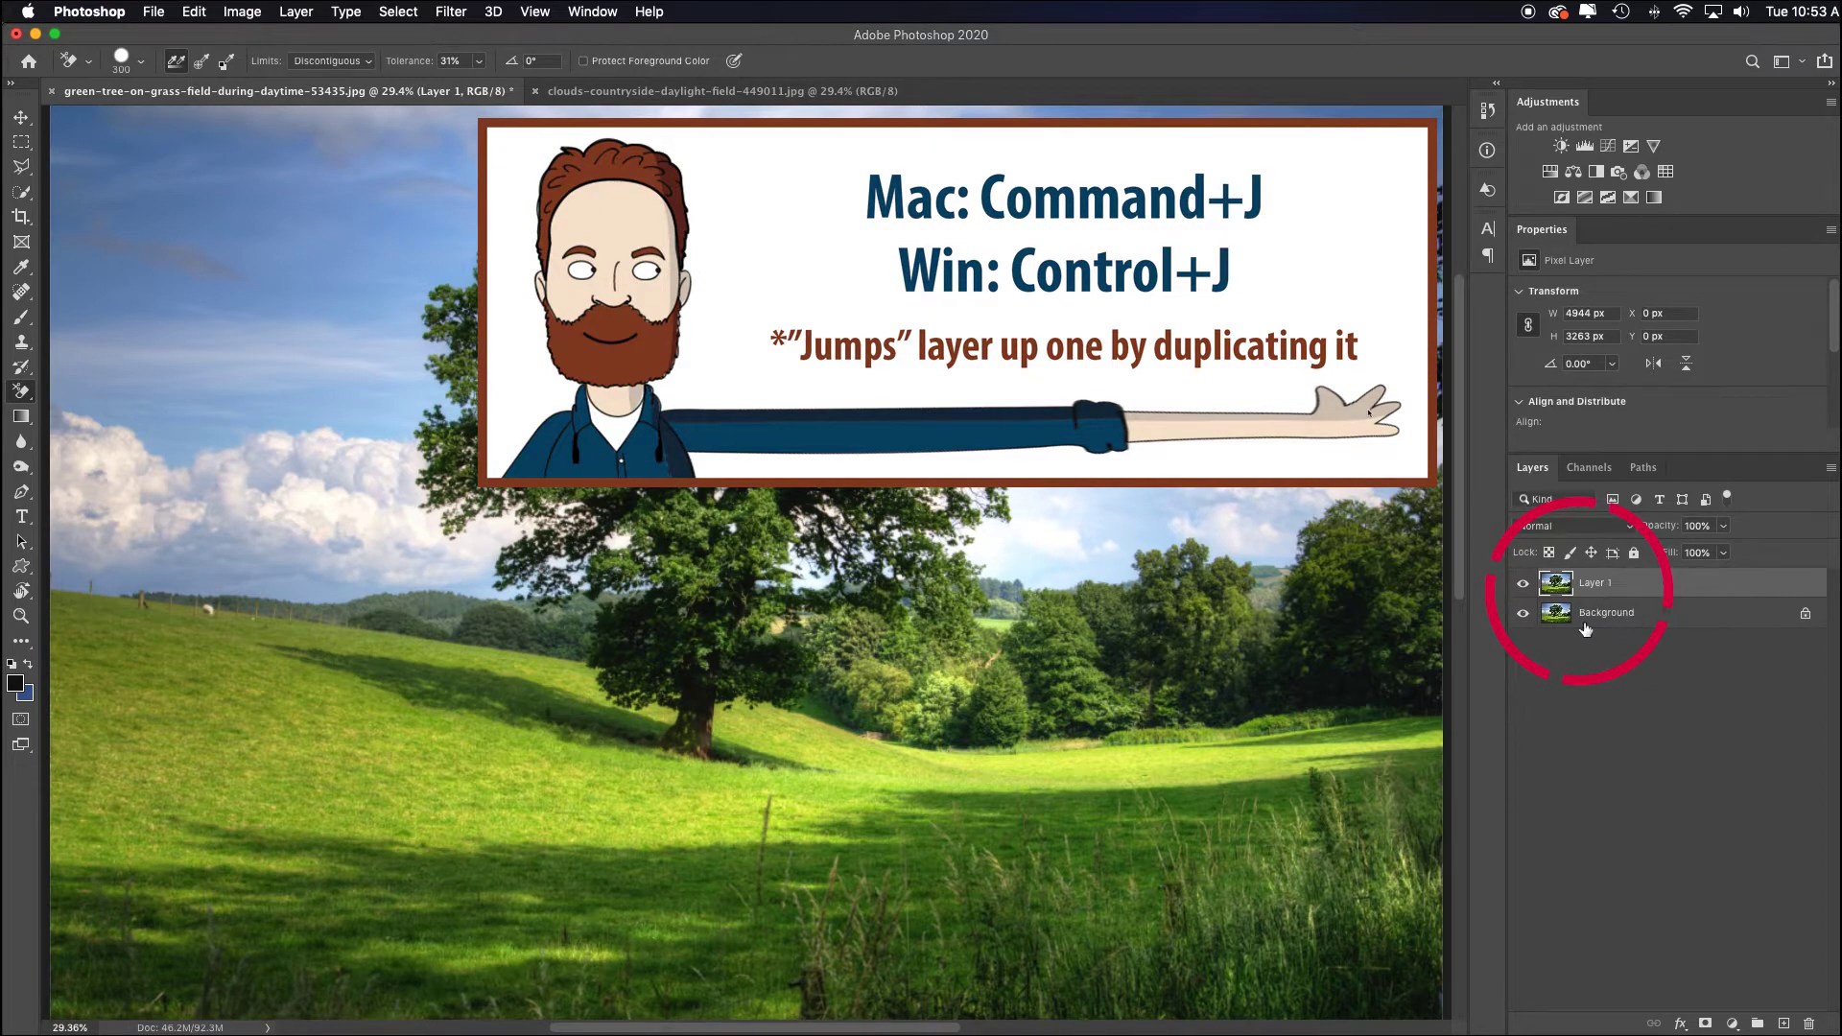
pyautogui.click(1524, 614)
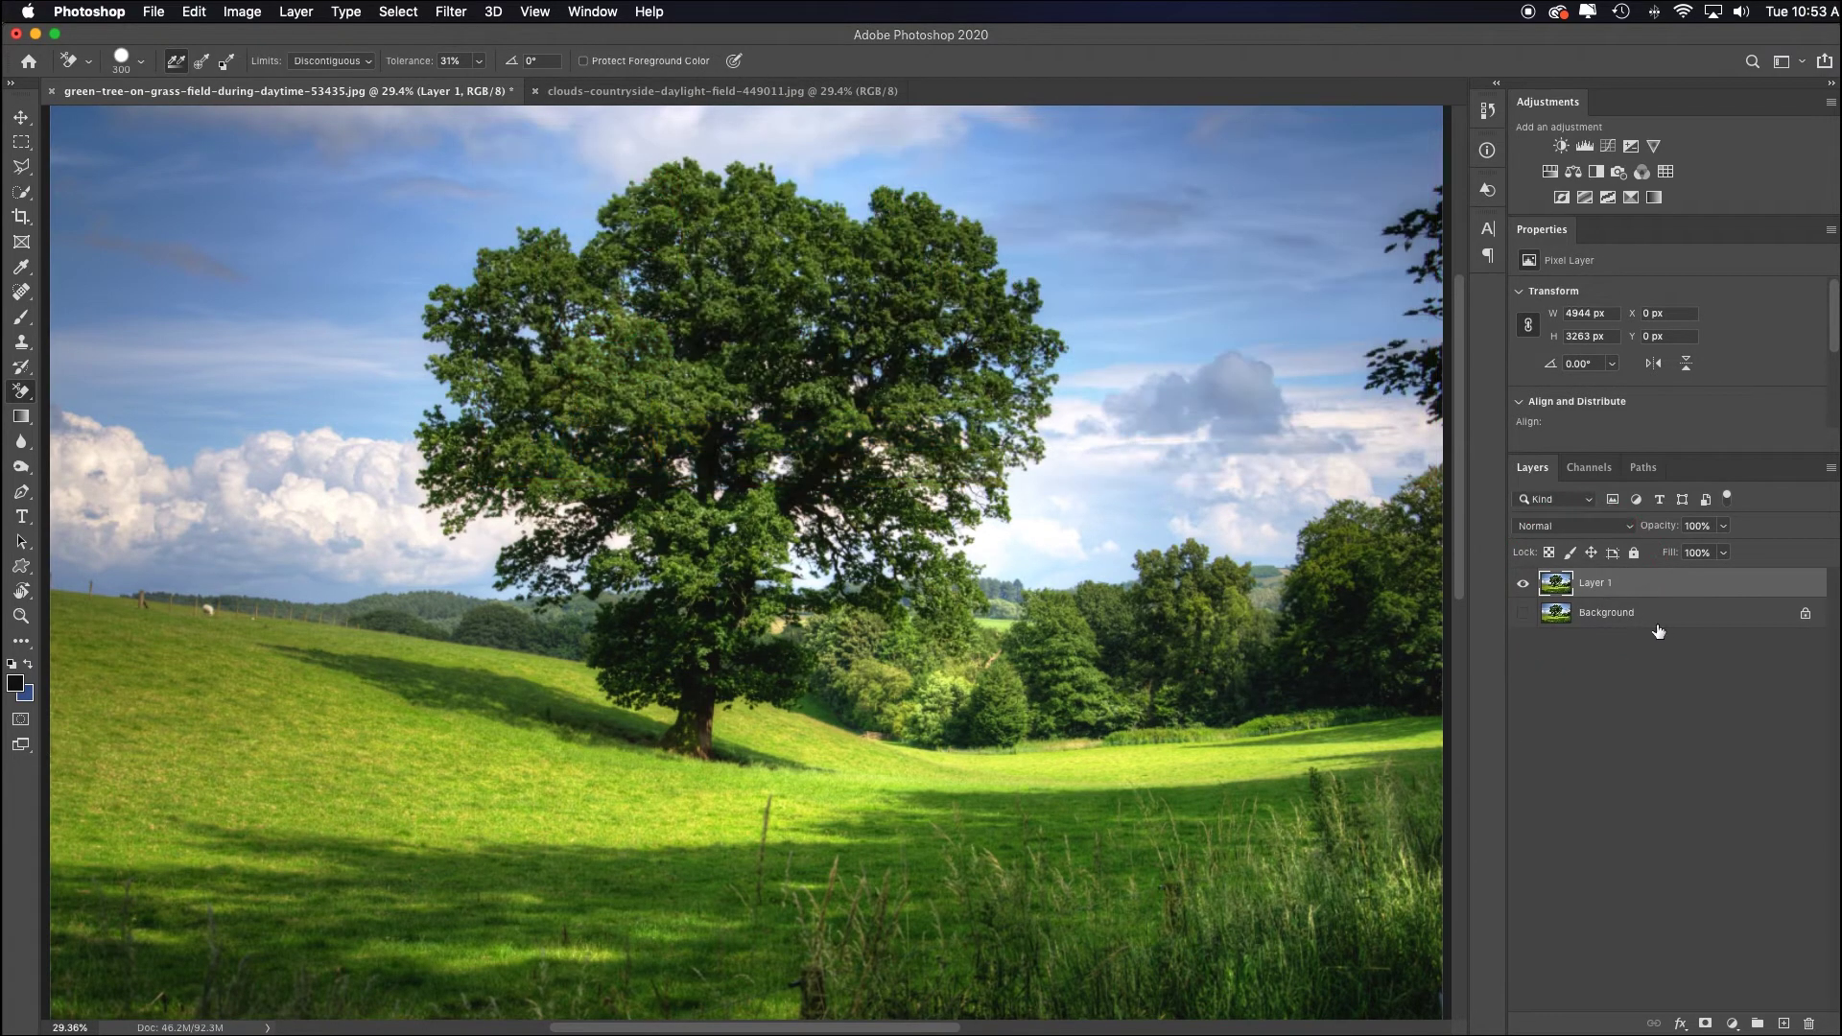
# Erase the sky and horizon clouds from the copy with the Background Eraser at varying brush sizes.
pyautogui.click(21, 390)
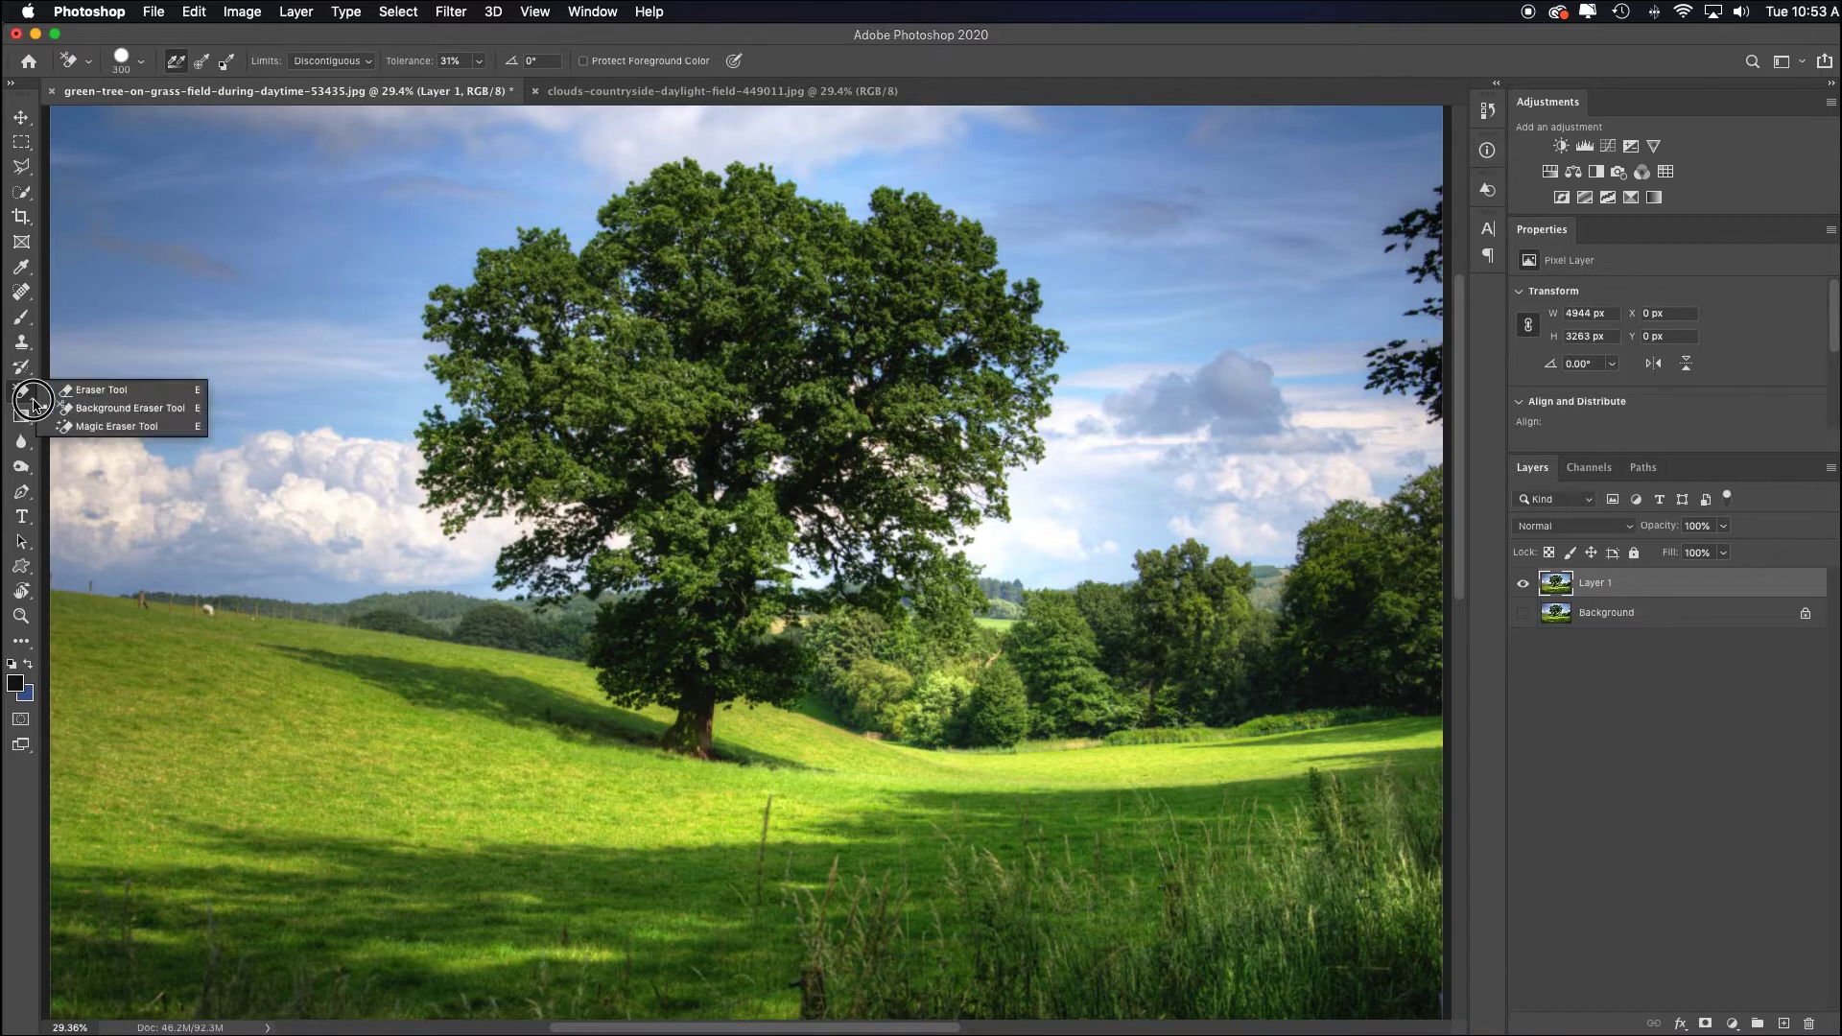
pyautogui.click(96, 407)
pyautogui.moveTo(157, 192)
pyautogui.mouseDown()
pyautogui.moveTo(231, 203)
pyautogui.moveTo(129, 360)
pyautogui.moveTo(1071, 172)
pyautogui.moveTo(1239, 370)
pyautogui.moveTo(1283, 499)
pyautogui.moveTo(1412, 272)
pyautogui.moveTo(1398, 432)
pyautogui.mouseUp()
pyautogui.press('[')
pyautogui.press(']')
pyautogui.press(']')
pyautogui.press(']')
pyautogui.press(']')
pyautogui.press(']')
pyautogui.press(']')
pyautogui.press(']')
pyautogui.moveTo(671, 288); pyautogui.dragTo(594, 240)
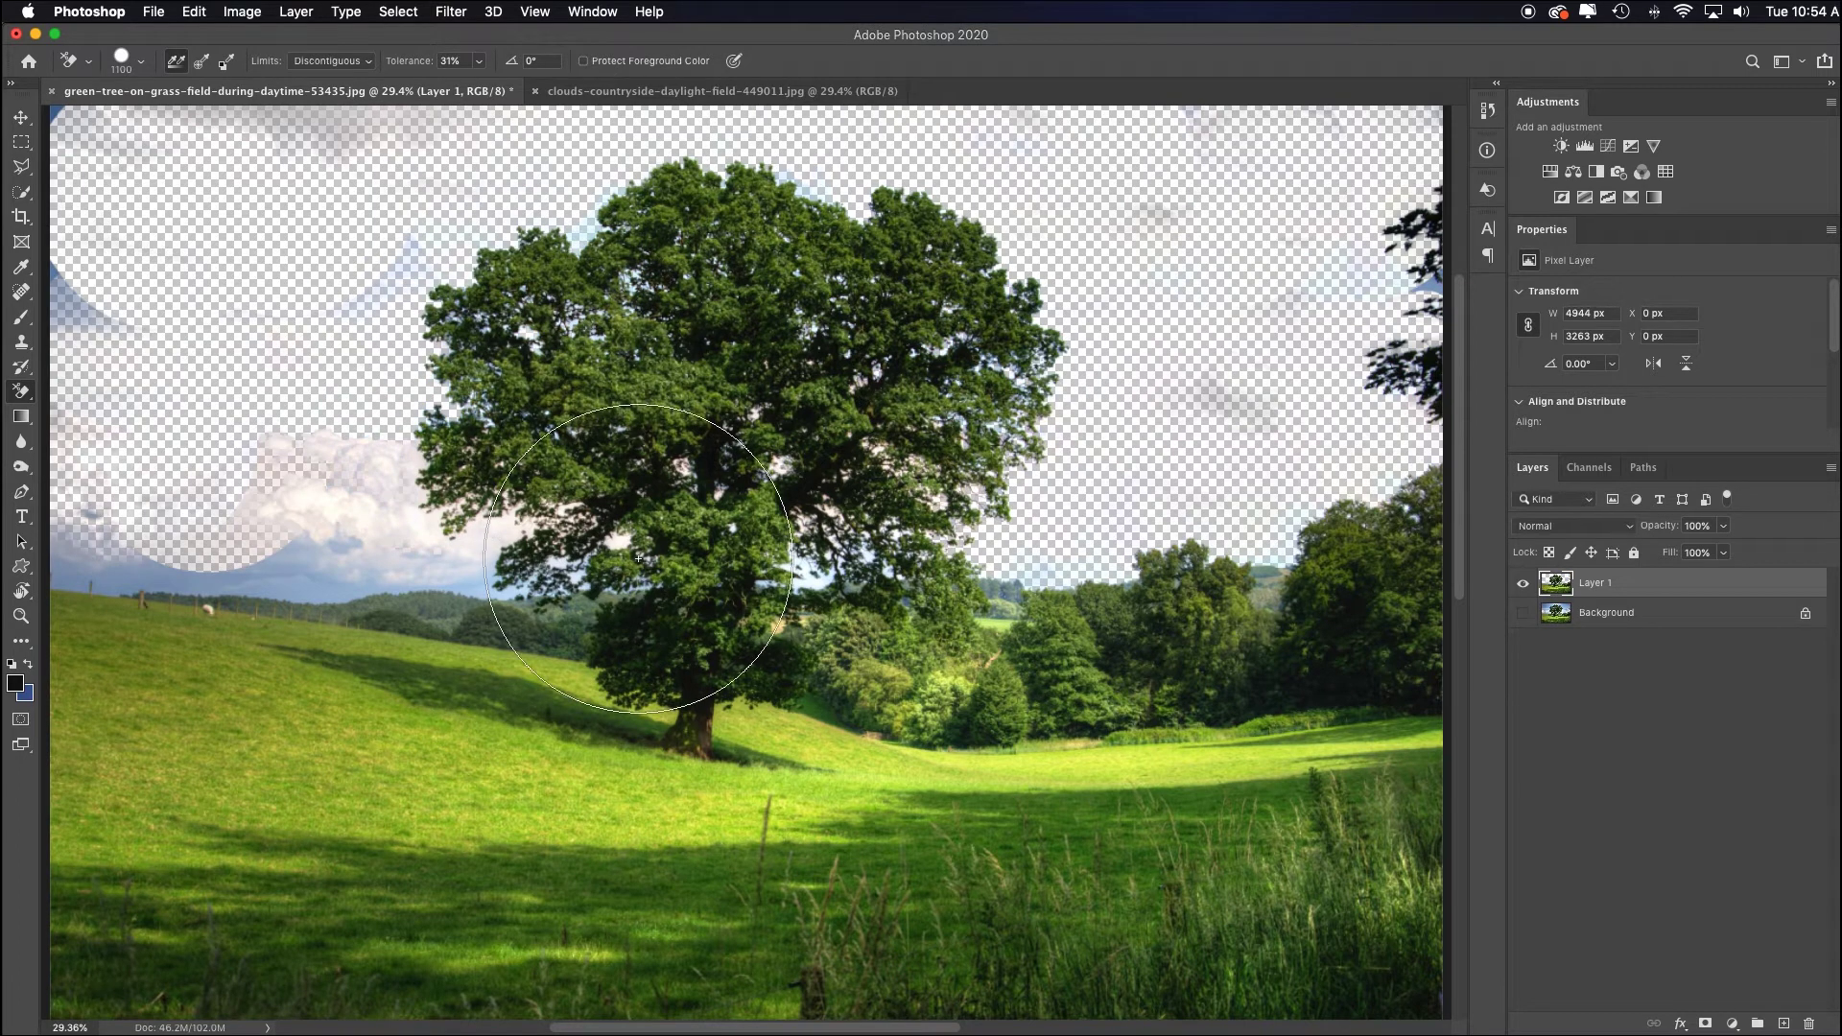
pyautogui.press('[')
pyautogui.press('[')
pyautogui.press('[')
pyautogui.press('[')
pyautogui.press('[')
pyautogui.press('[')
pyautogui.press('[')
pyautogui.press('[')
pyautogui.press('[')
pyautogui.press('[')
pyautogui.hscroll(-2, 400, 582)
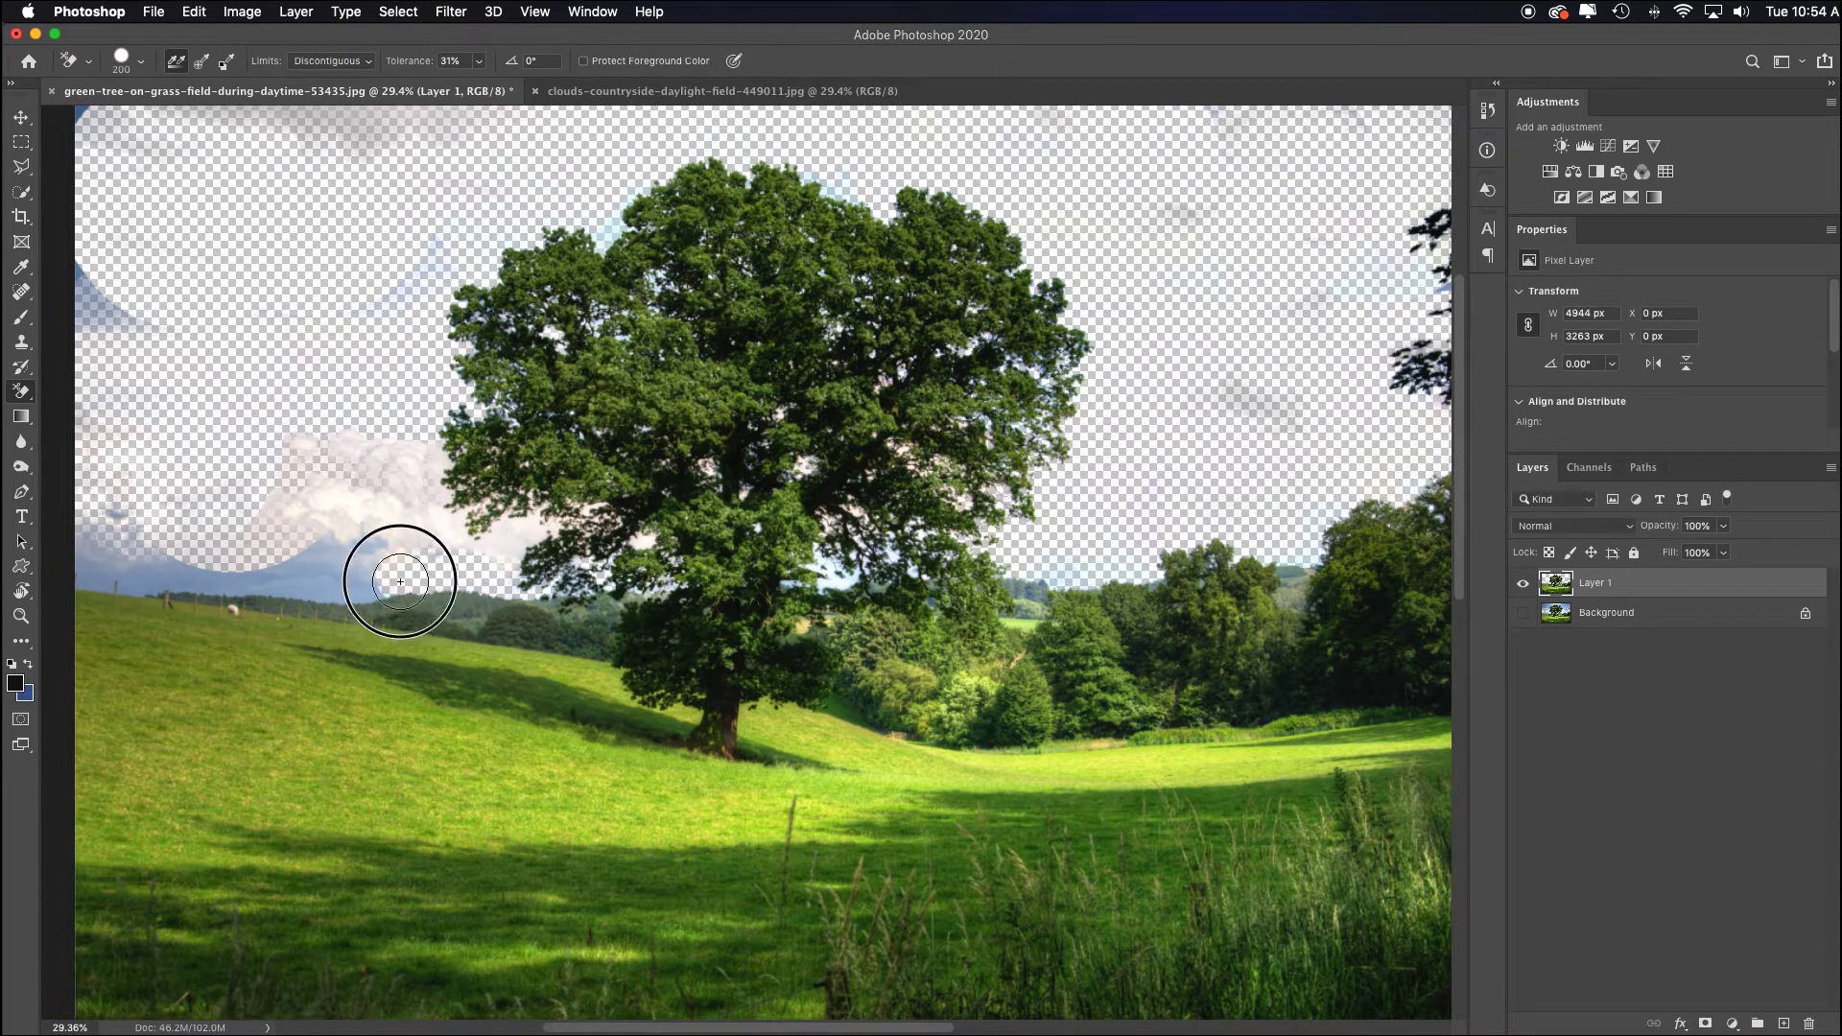
pyautogui.moveTo(400, 581)
pyautogui.mouseDown()
pyautogui.moveTo(78, 575)
pyautogui.moveTo(329, 445)
pyautogui.moveTo(442, 527)
pyautogui.moveTo(588, 509)
pyautogui.moveTo(849, 588)
pyautogui.mouseUp()
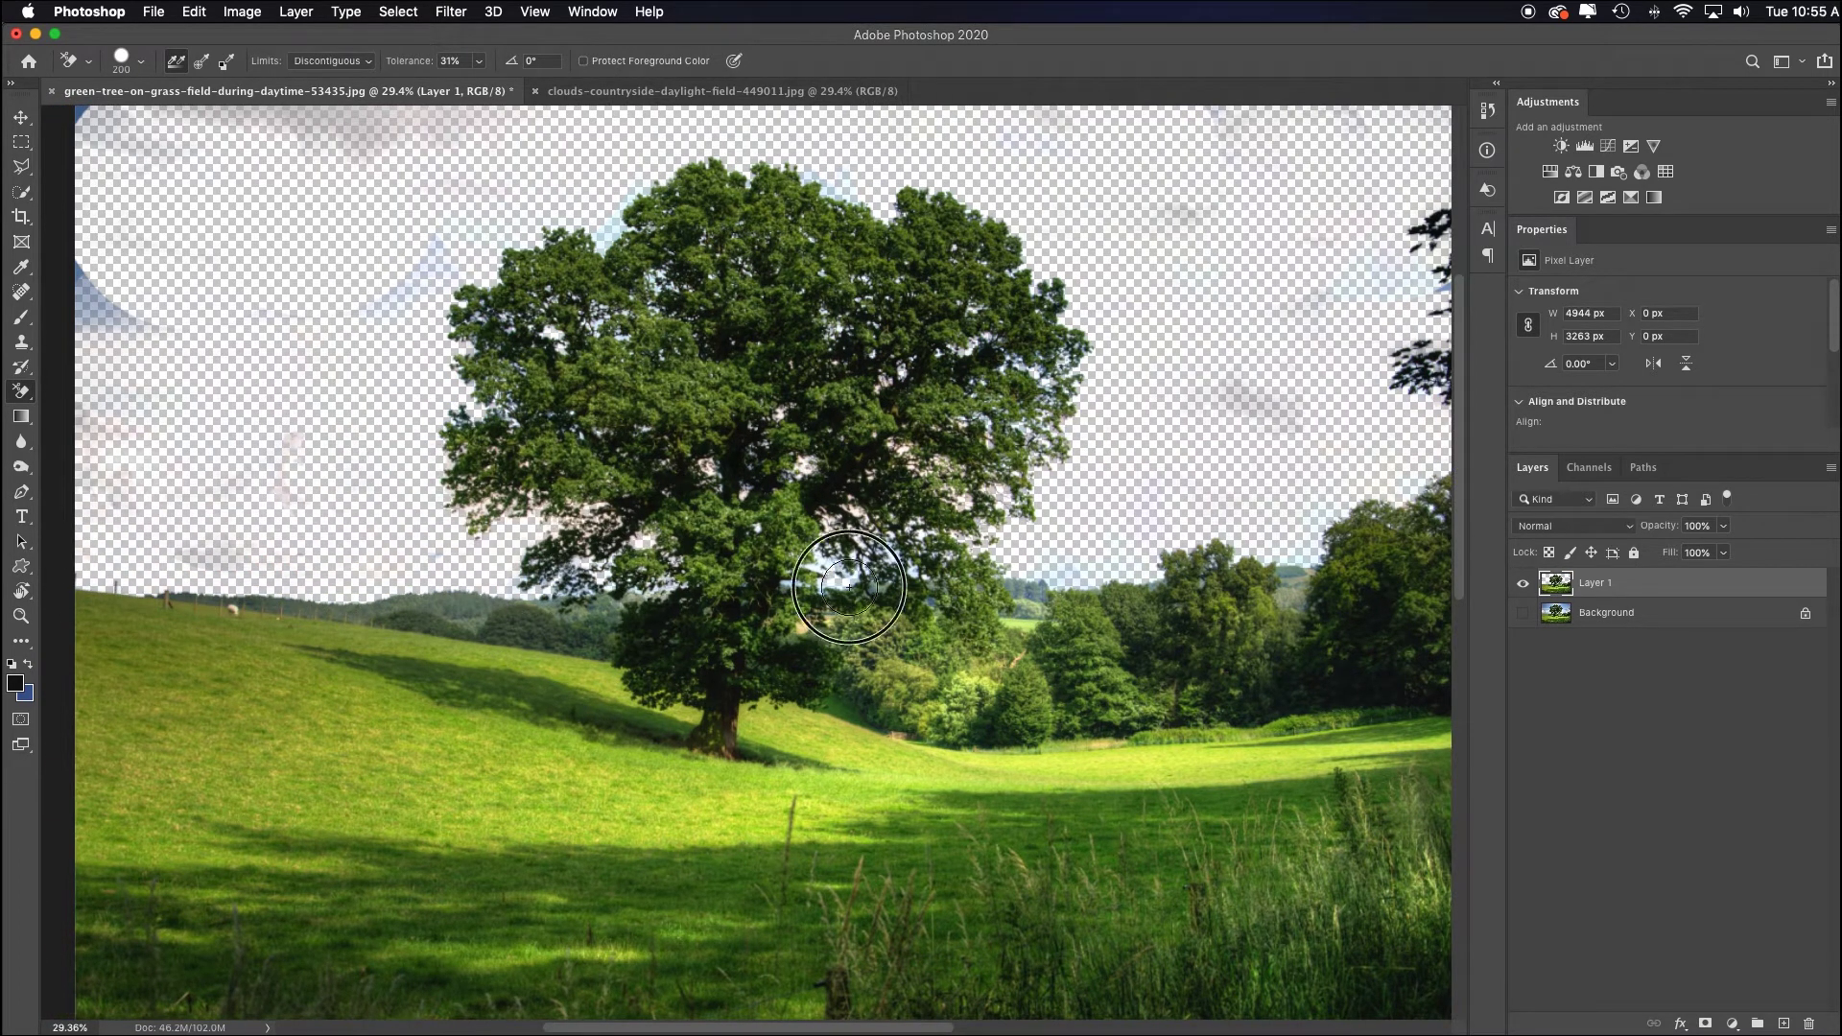
pyautogui.keyDown('super'); pyautogui.click(1784, 1023); pyautogui.keyUp('super')
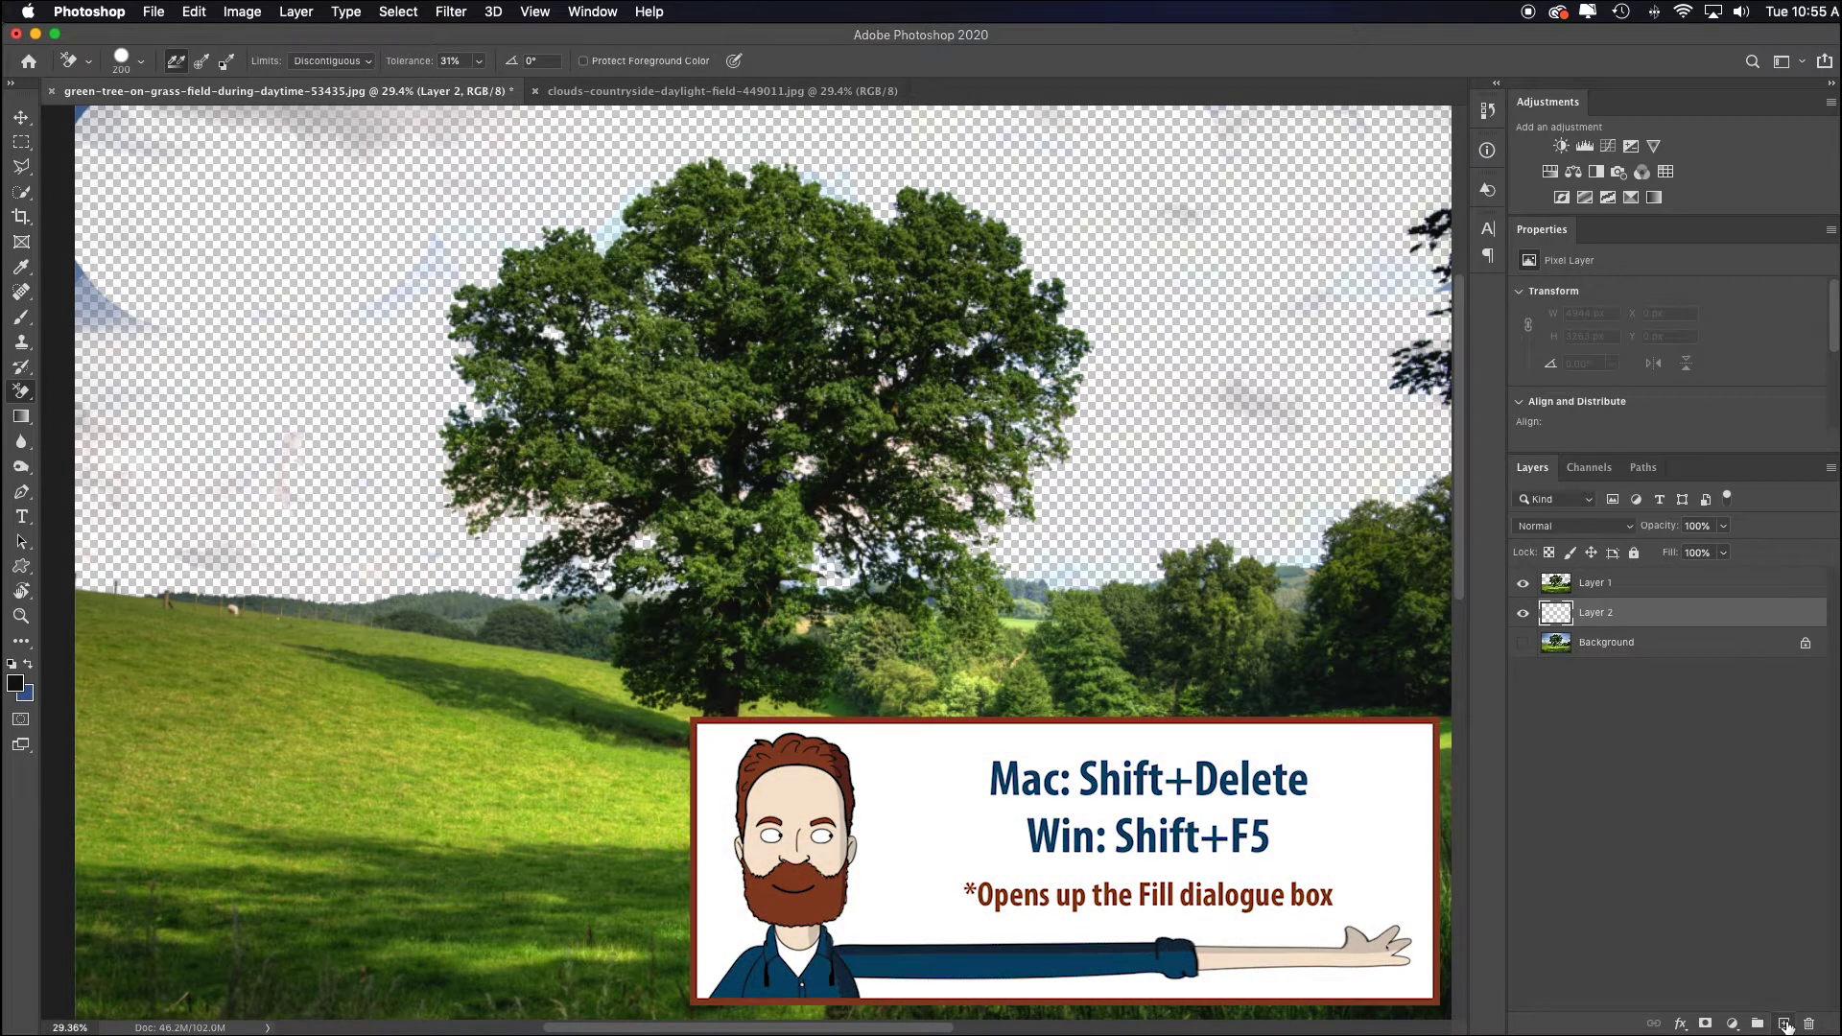
# Fill the new Layer 2 with solid black using Shift+Delete.
pyautogui.hotkey('shift', 'BackSpace')
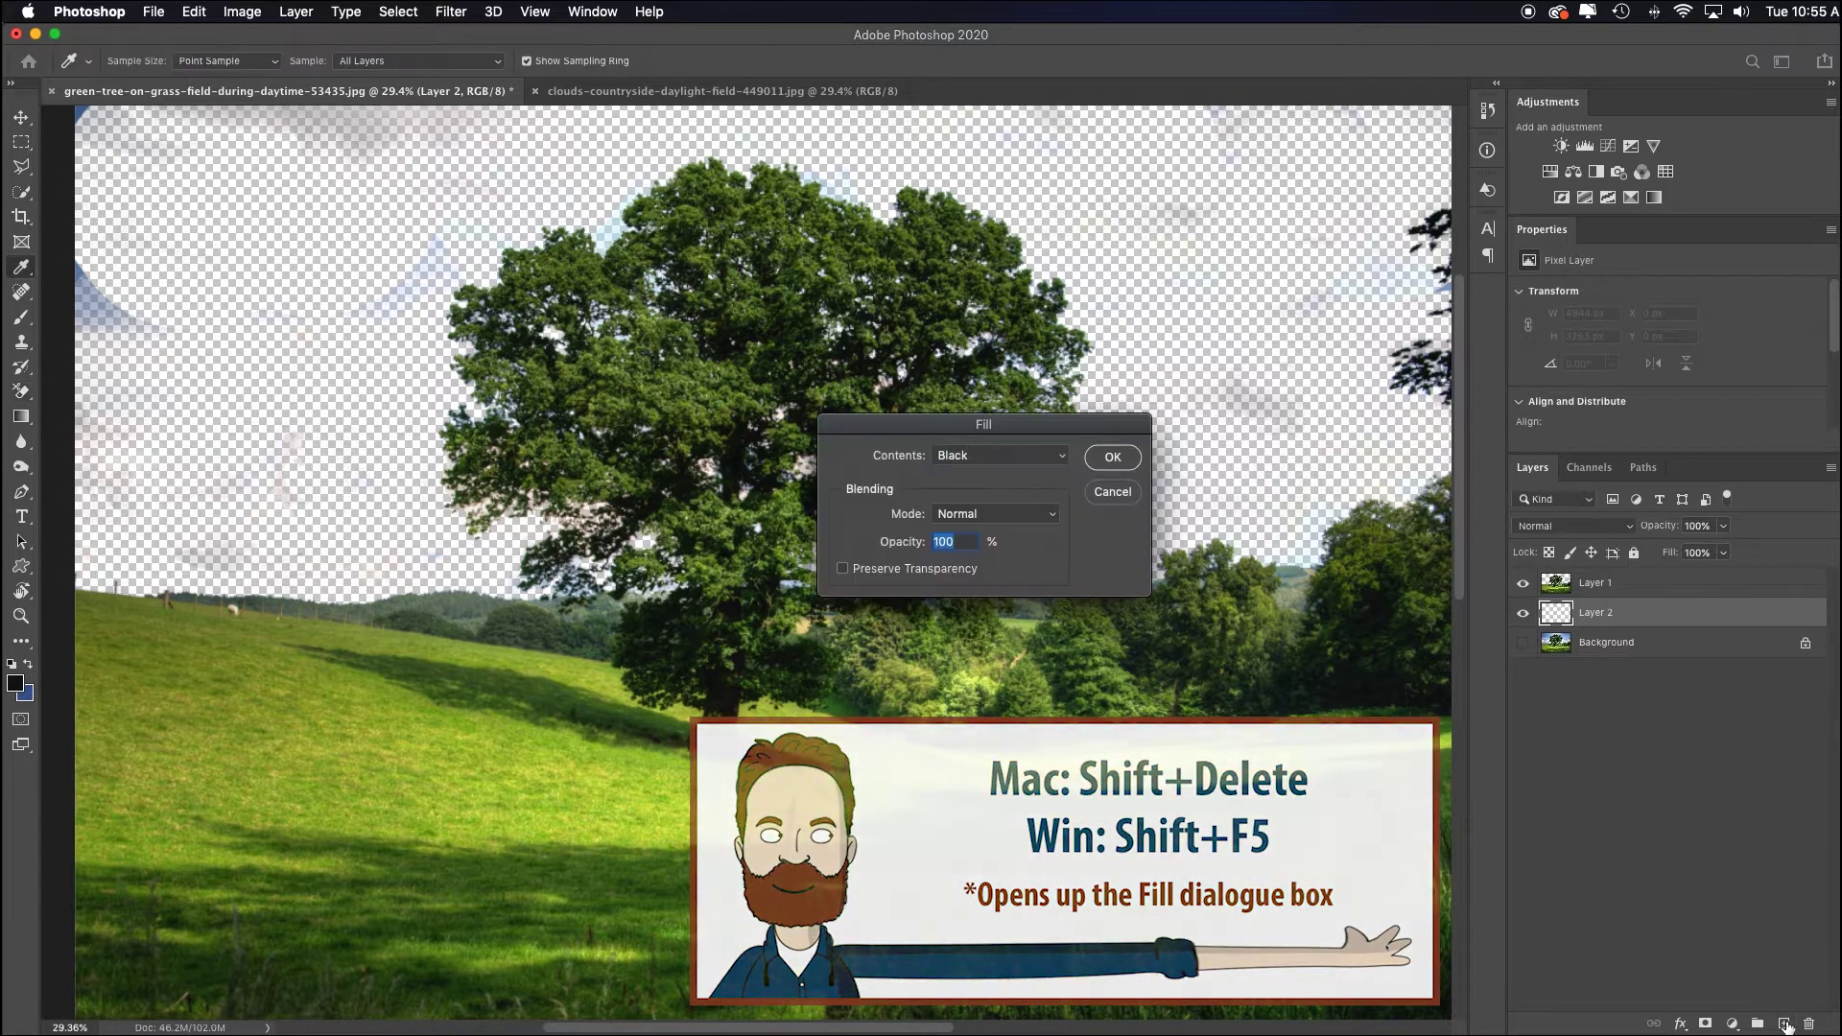
pyautogui.click(1060, 457)
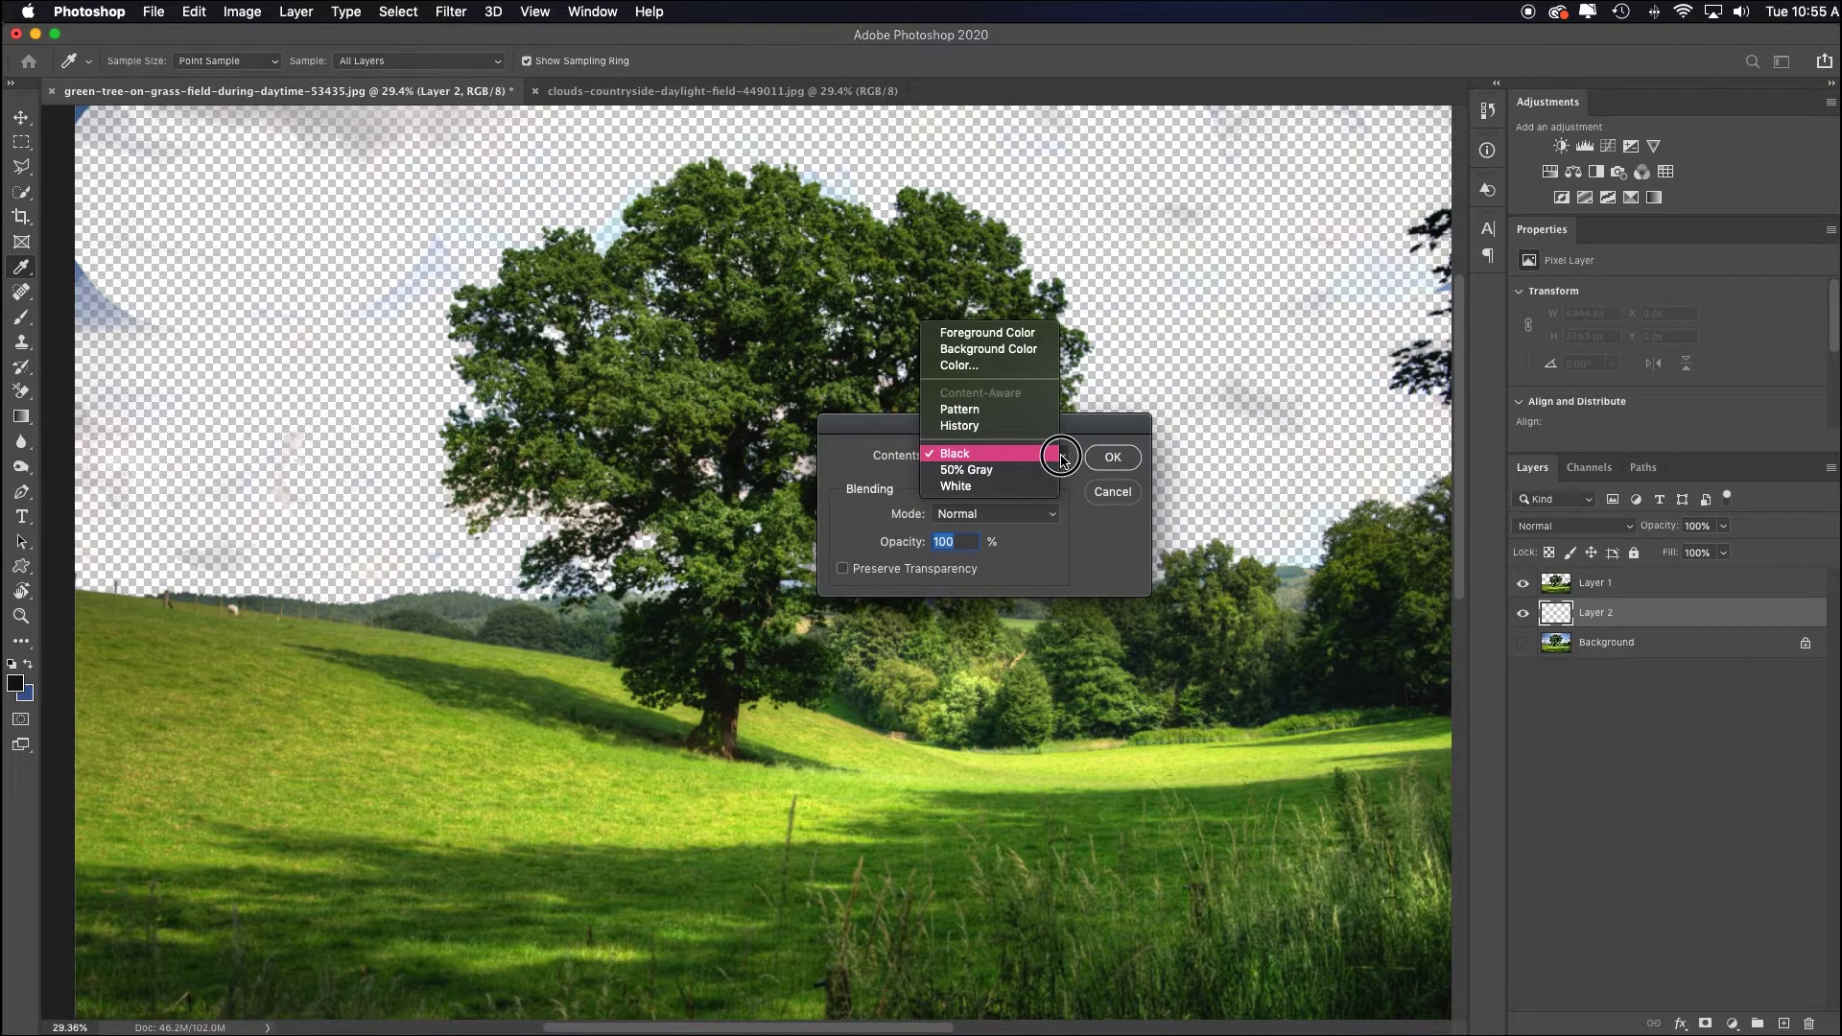
pyautogui.click(1116, 456)
pyautogui.click(1113, 457)
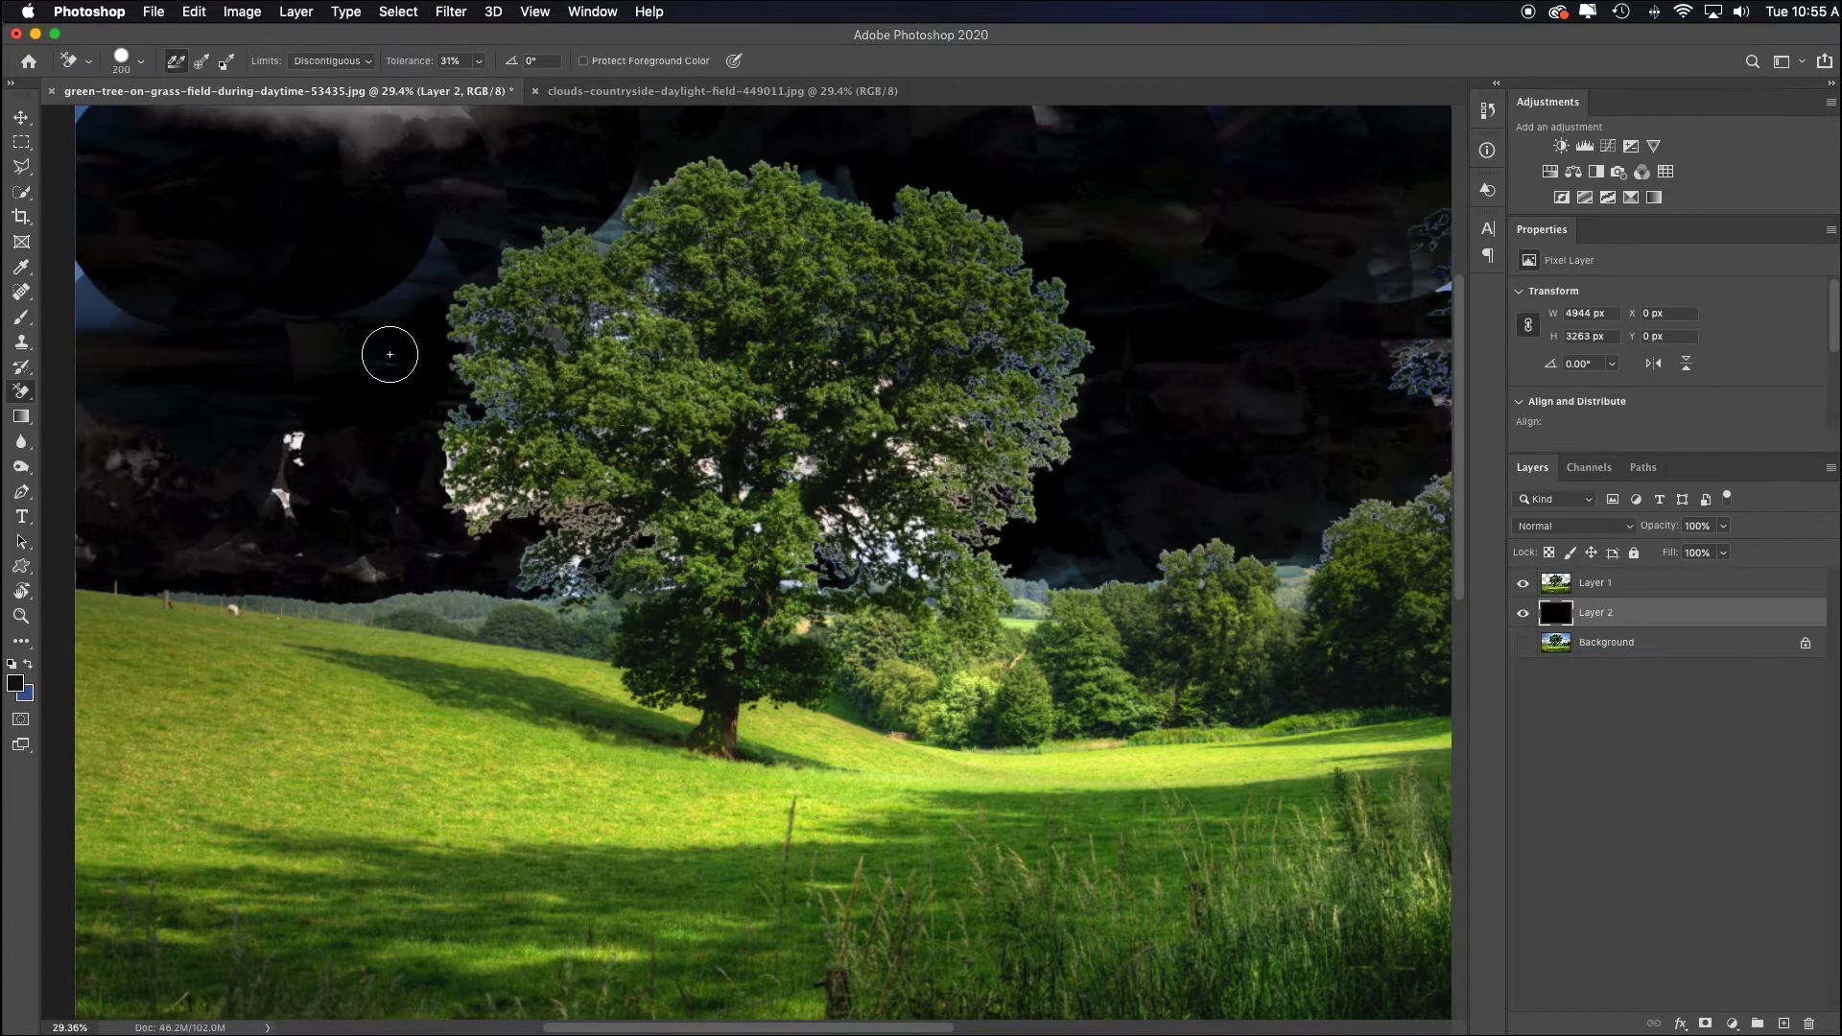
# Undo the stray erase on the black layer and make the tree layer active again.
pyautogui.press(']')
pyautogui.click(483, 506)
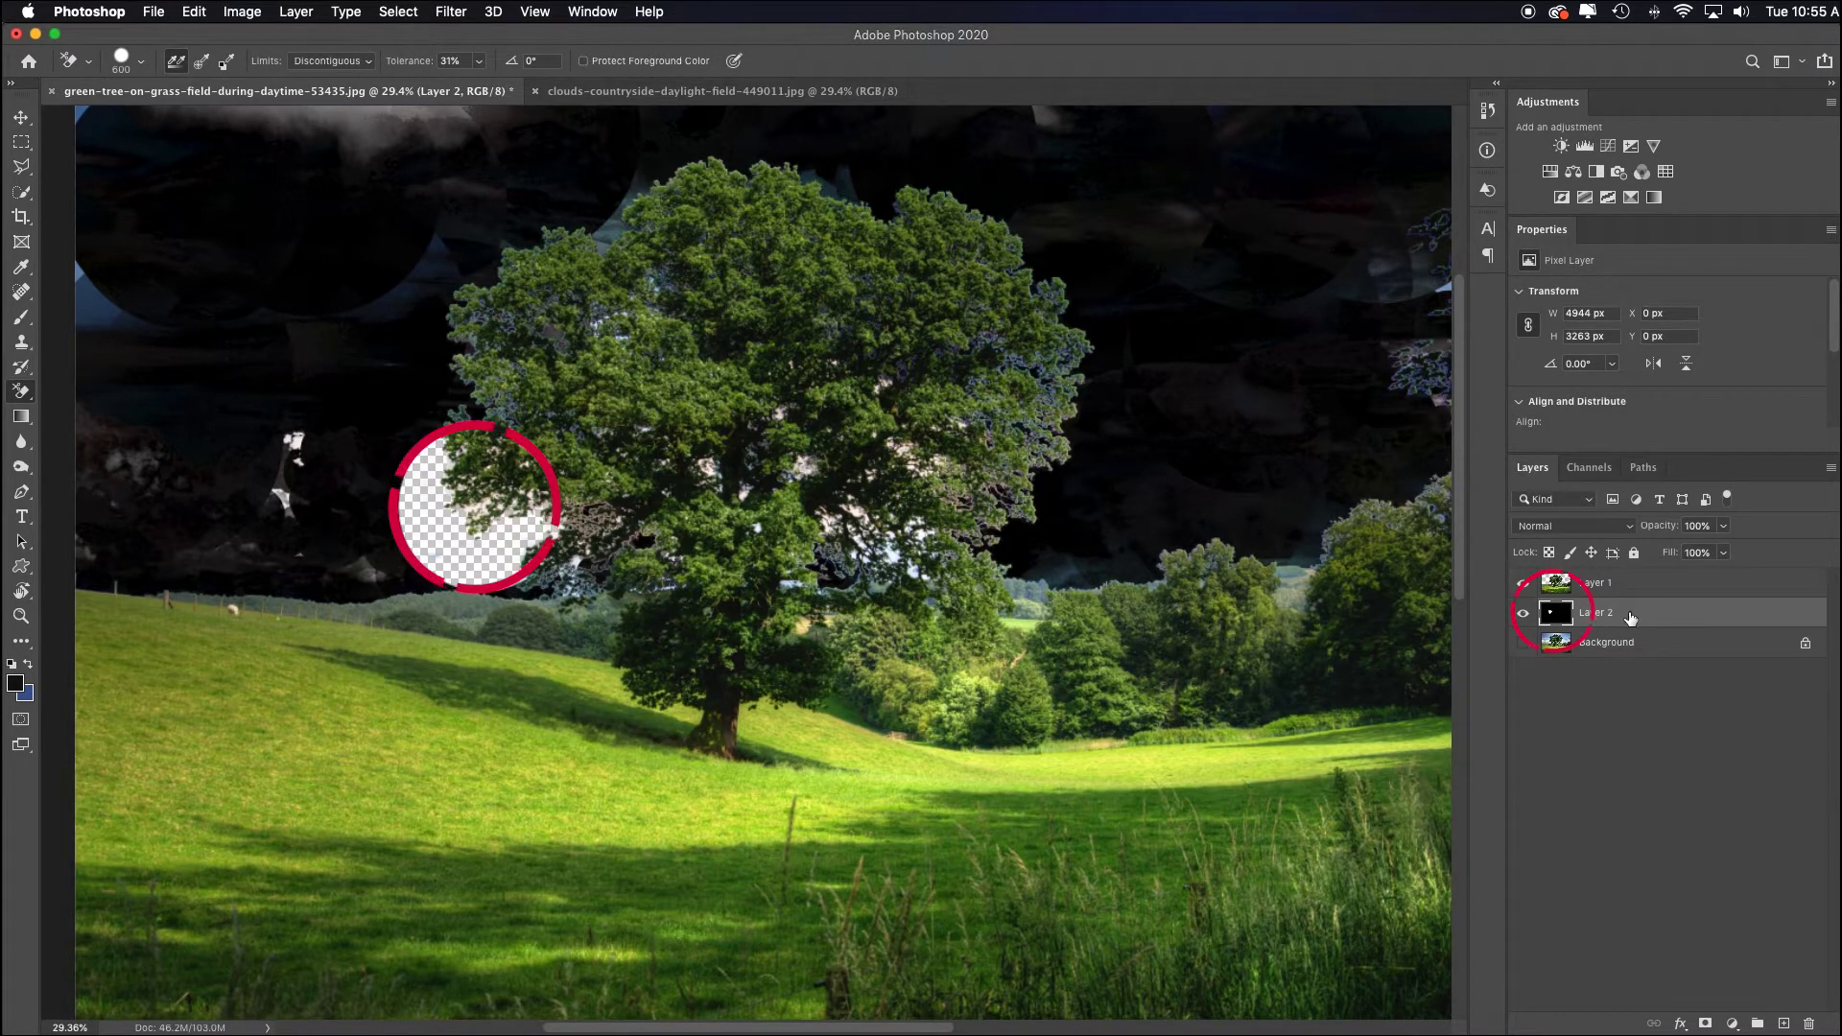
pyautogui.press('super+z')
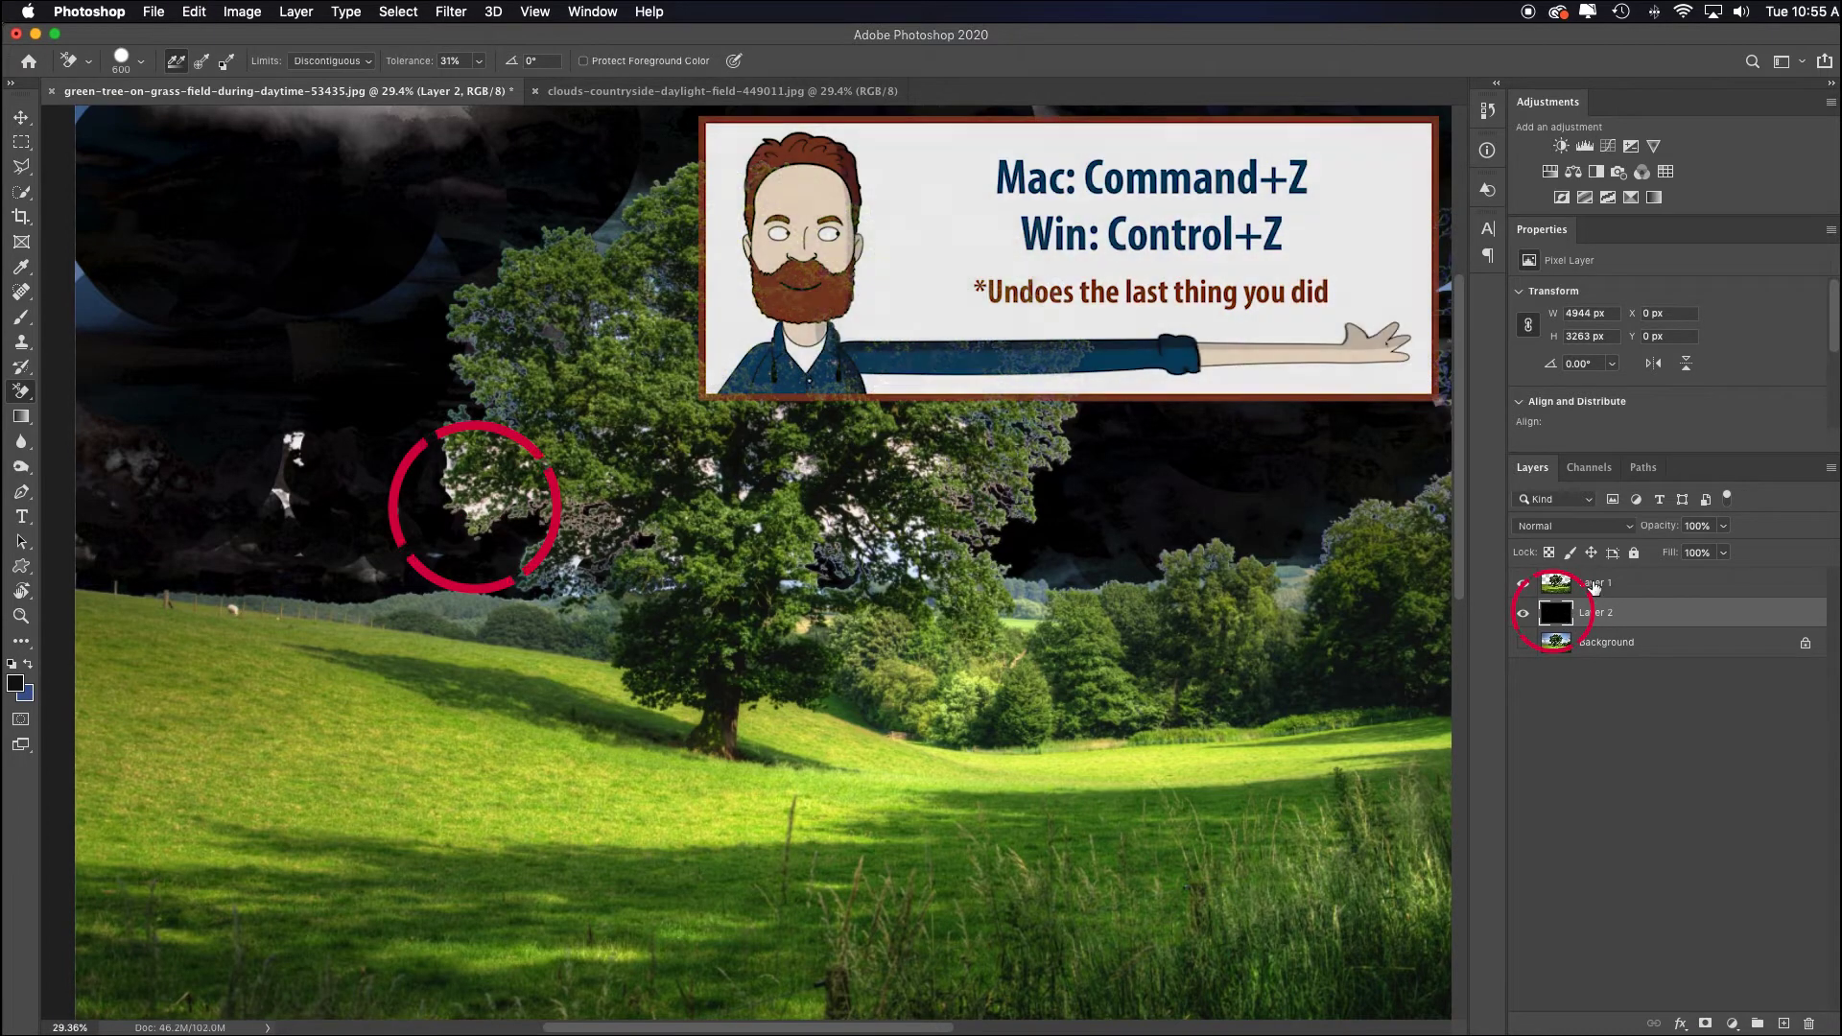
pyautogui.click(1600, 582)
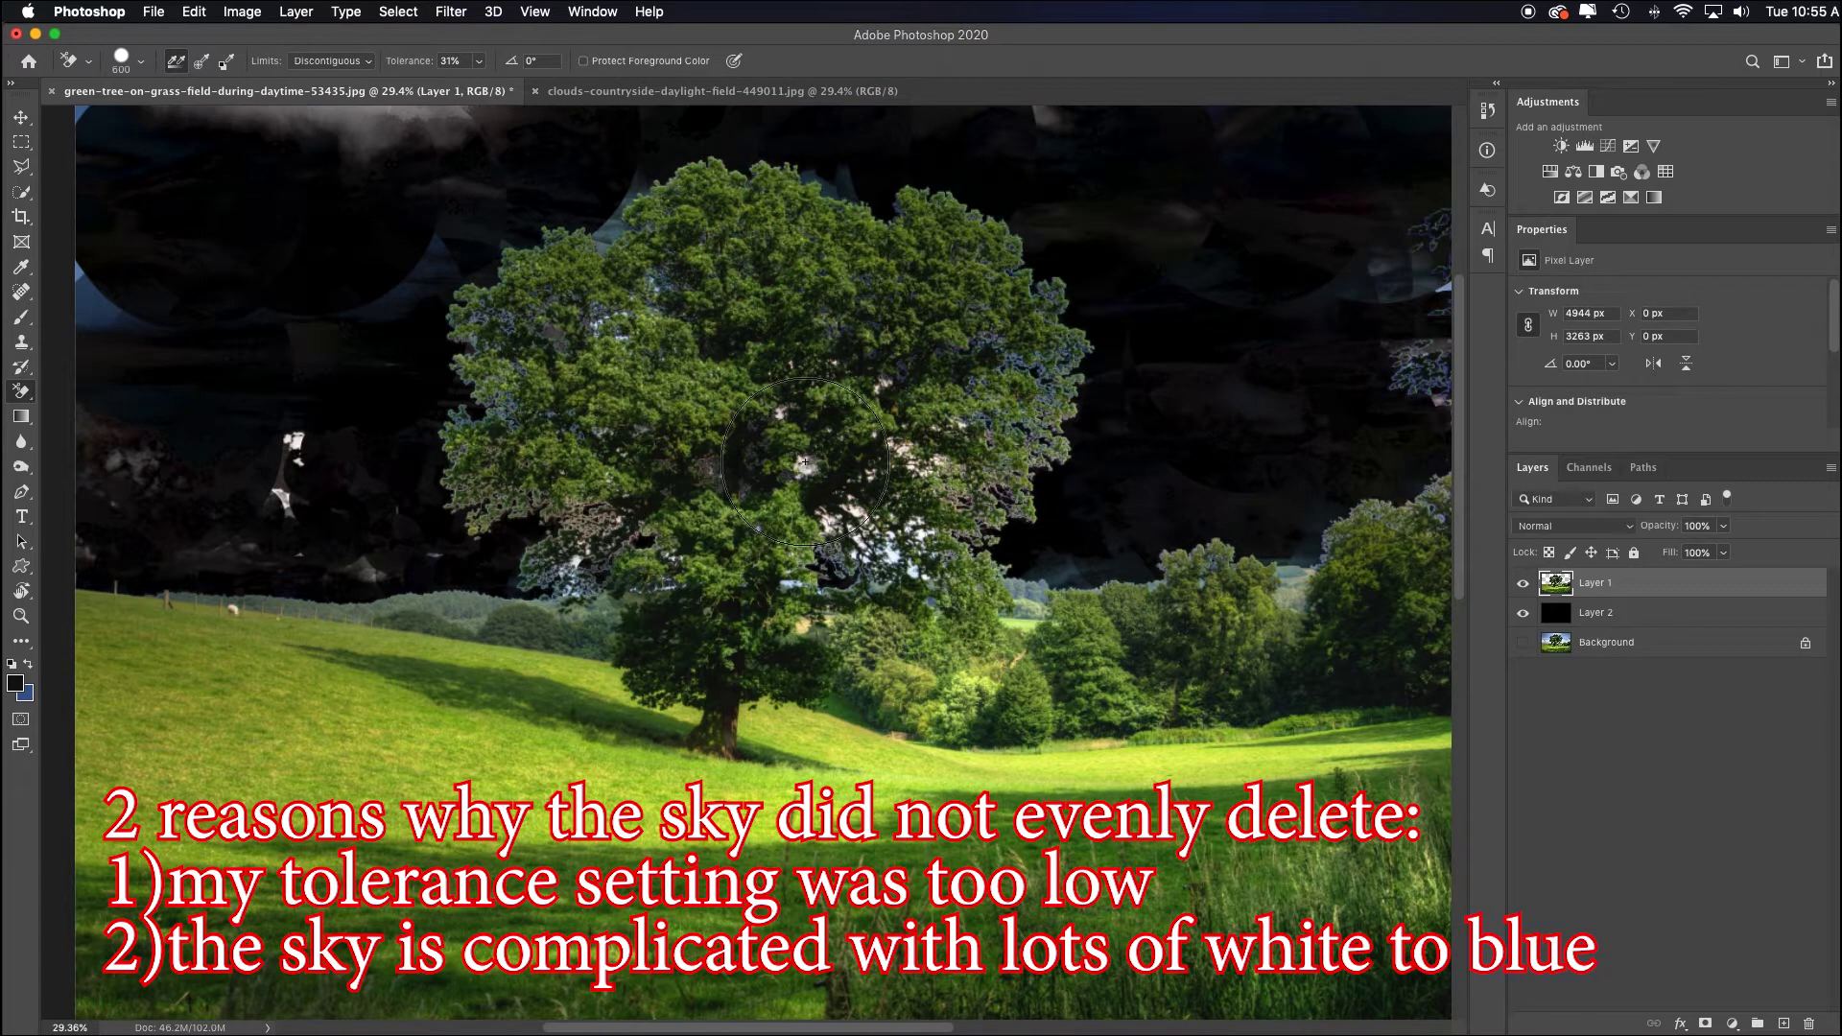
# Set tolerance to 80%, enlarge the brush, and erase leftover white sky specks around the tree.
pyautogui.moveTo(797, 451)
pyautogui.mouseDown()
pyautogui.moveTo(880, 553)
pyautogui.moveTo(906, 542)
pyautogui.mouseUp()
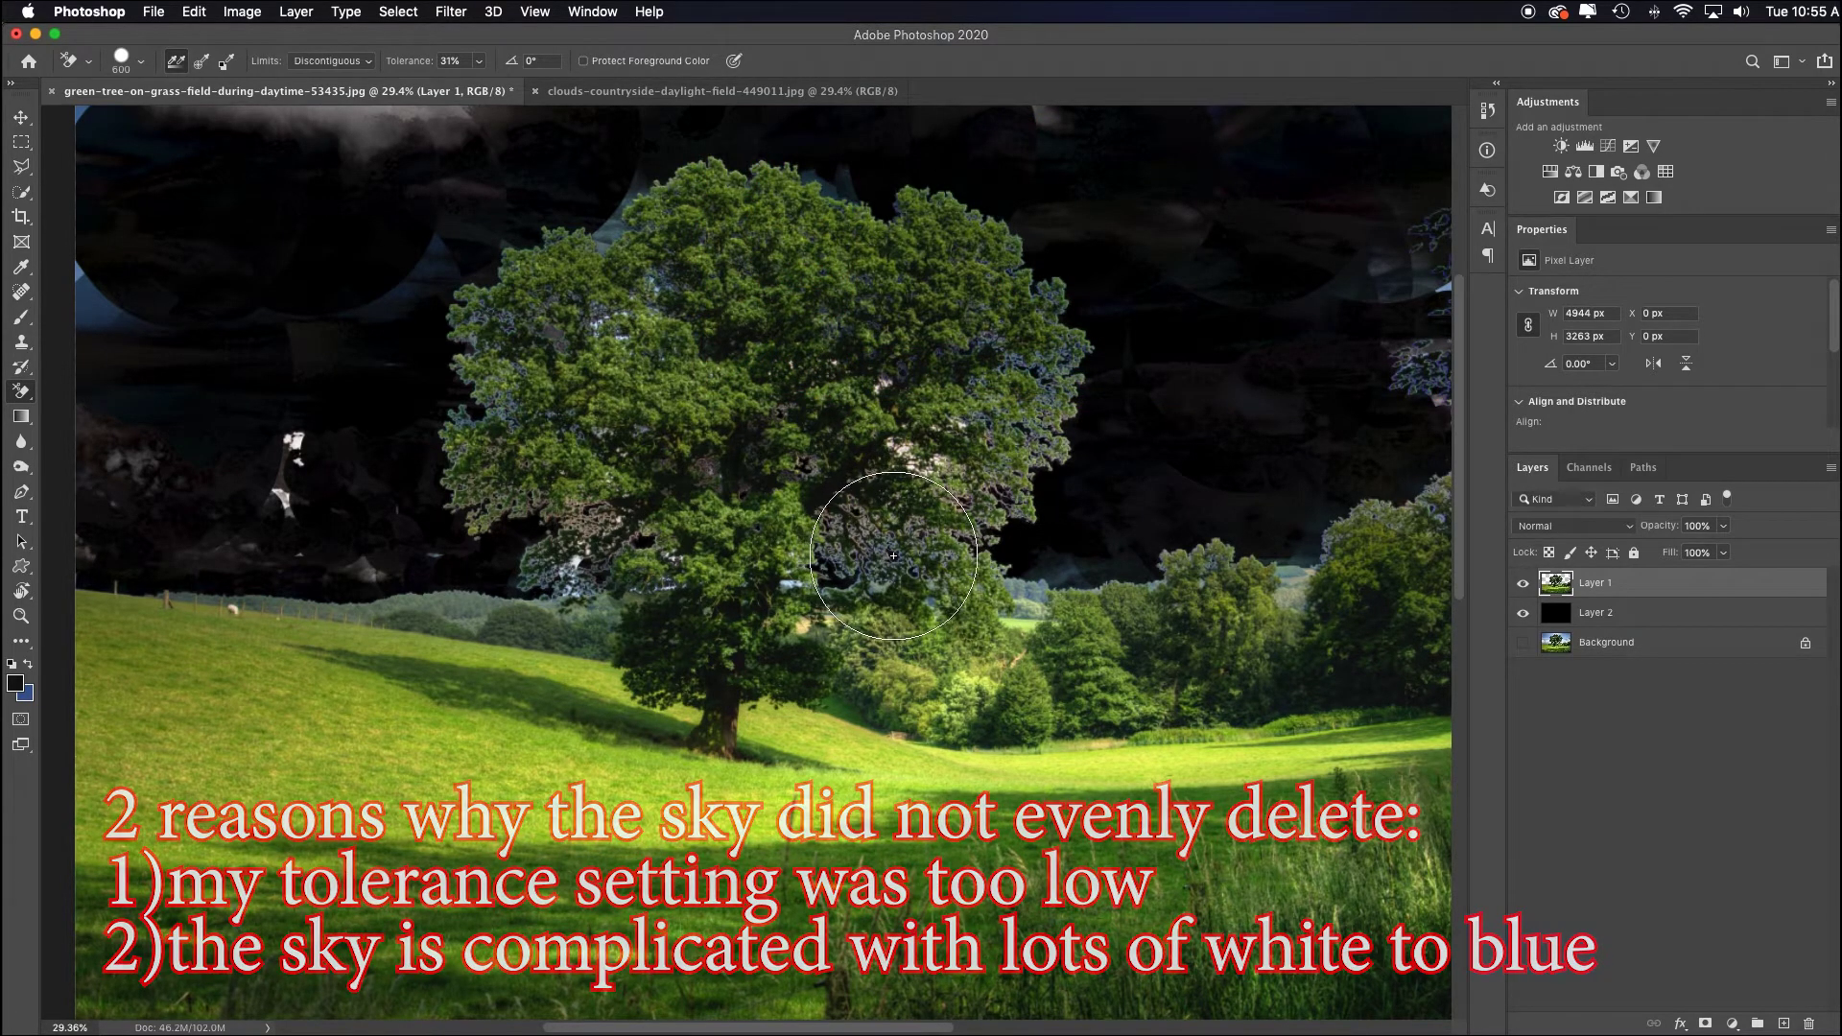
pyautogui.click(406, 61)
pyautogui.write('80')
pyautogui.press('Return')
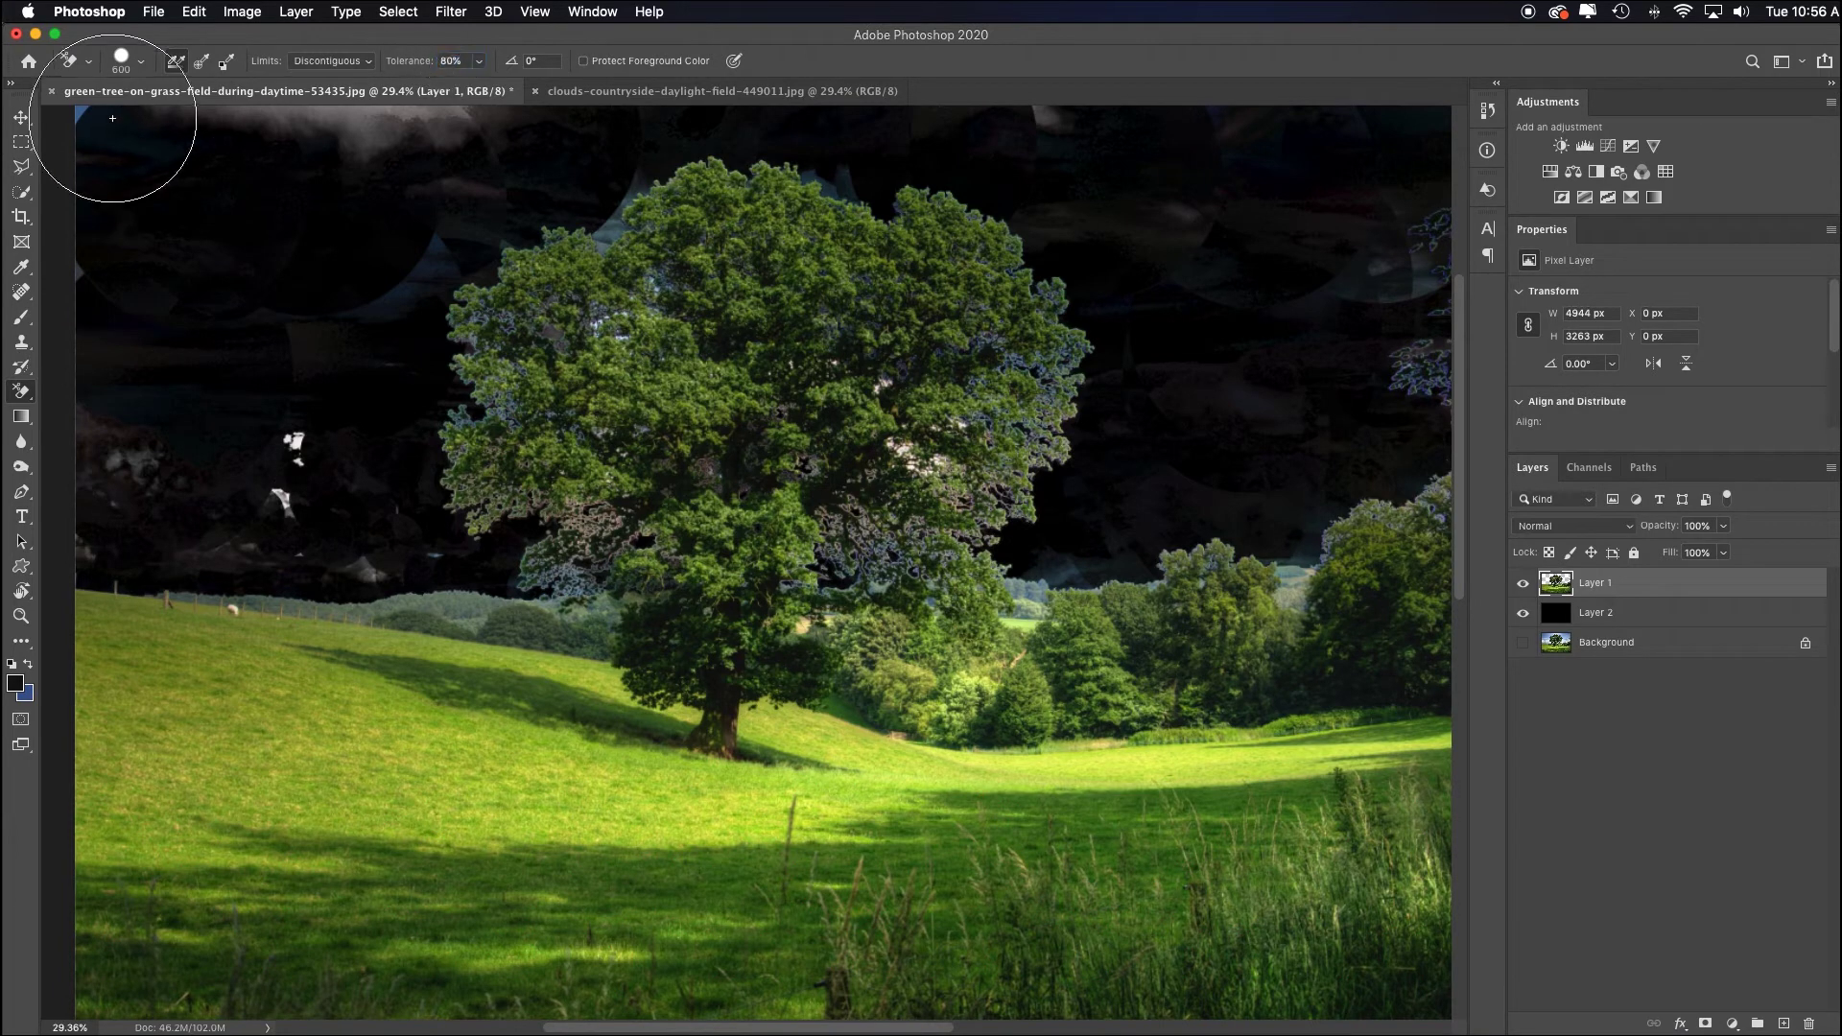
pyautogui.press(']')
pyautogui.press(']')
pyautogui.press(']')
pyautogui.press(']')
pyautogui.press(']')
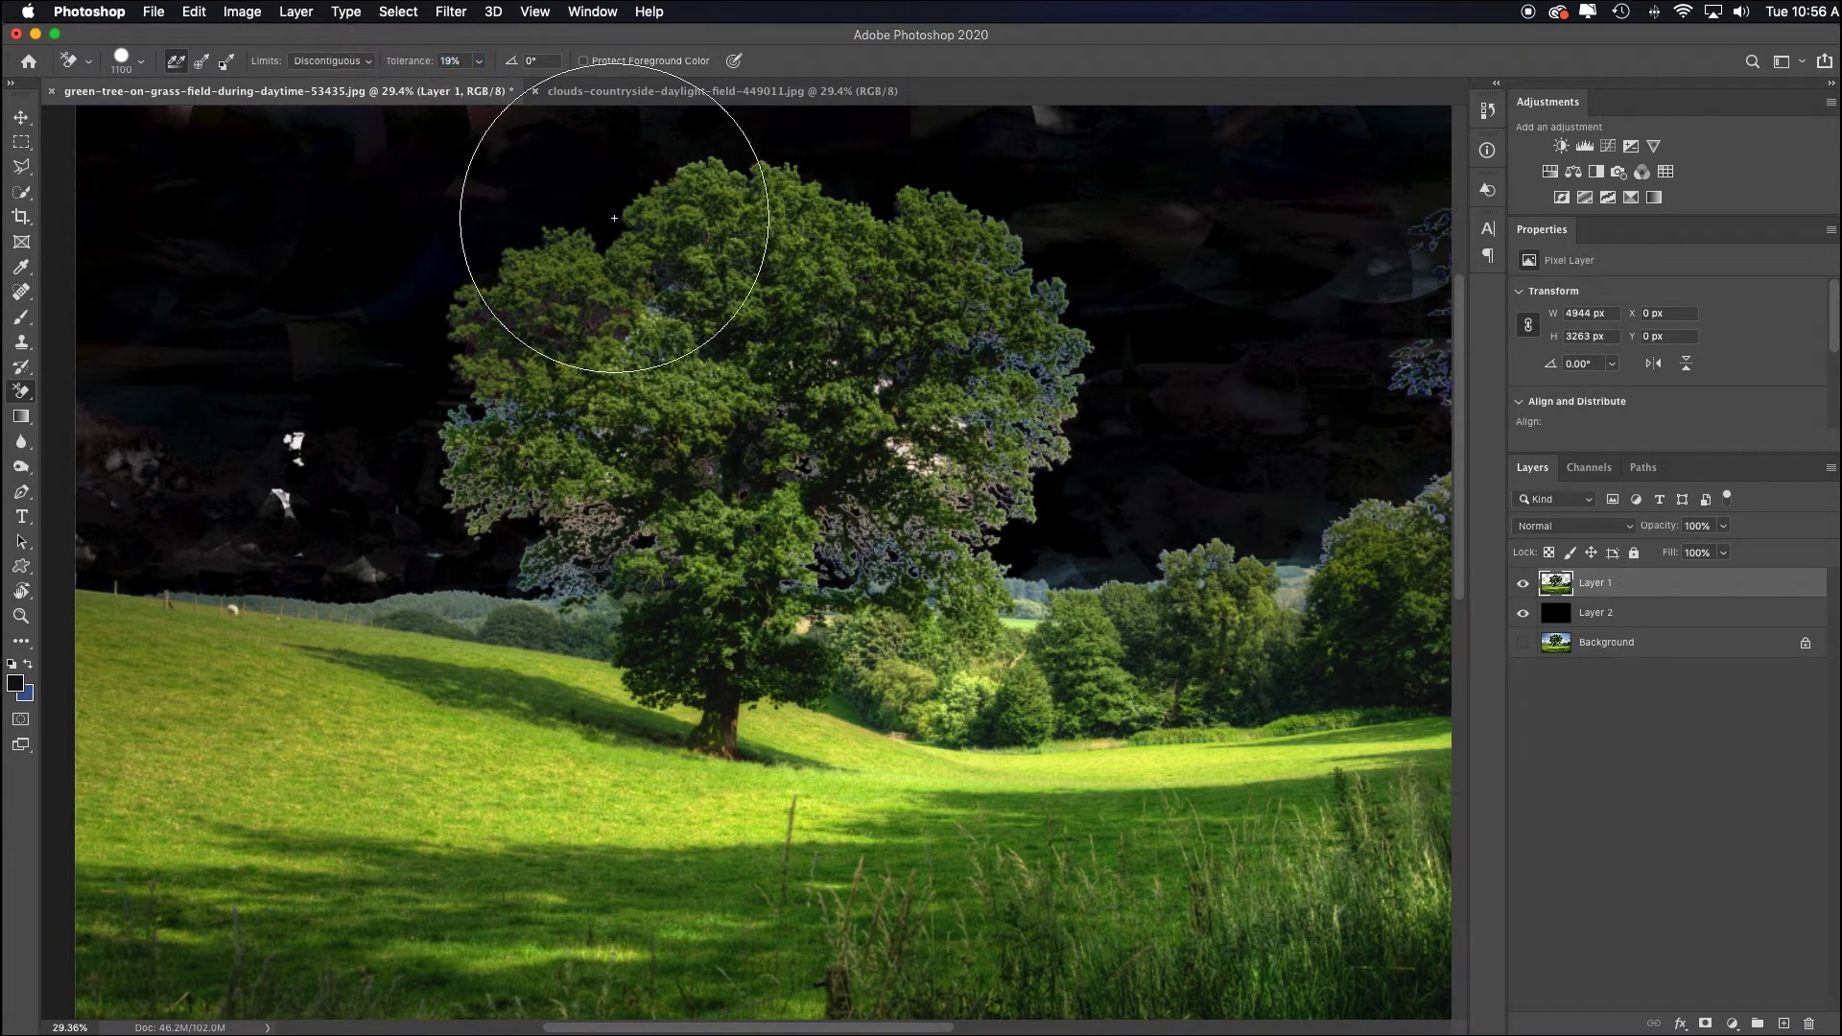
pyautogui.moveTo(463, 432); pyautogui.dragTo(307, 479)
pyautogui.moveTo(1075, 367); pyautogui.dragTo(1344, 303)
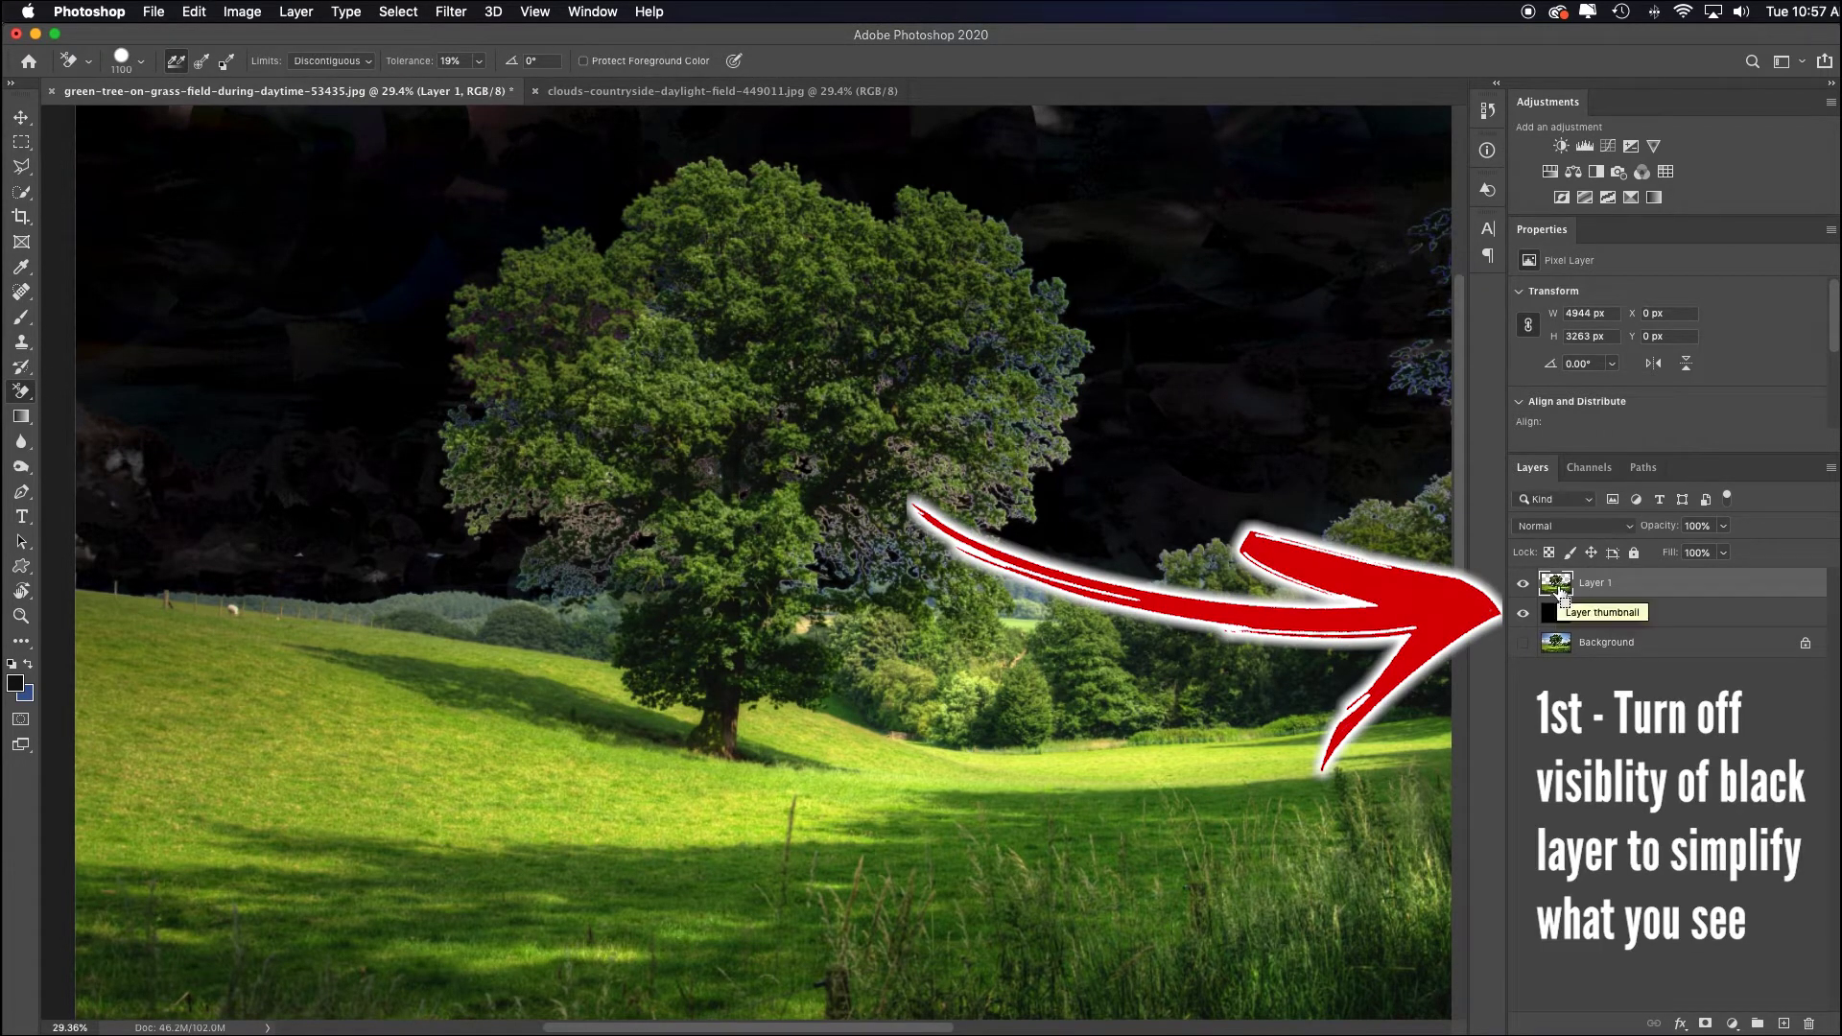
# Hide the black Layer 2 and load Layer 1's visible pixels as a selection.
pyautogui.click(1523, 613)
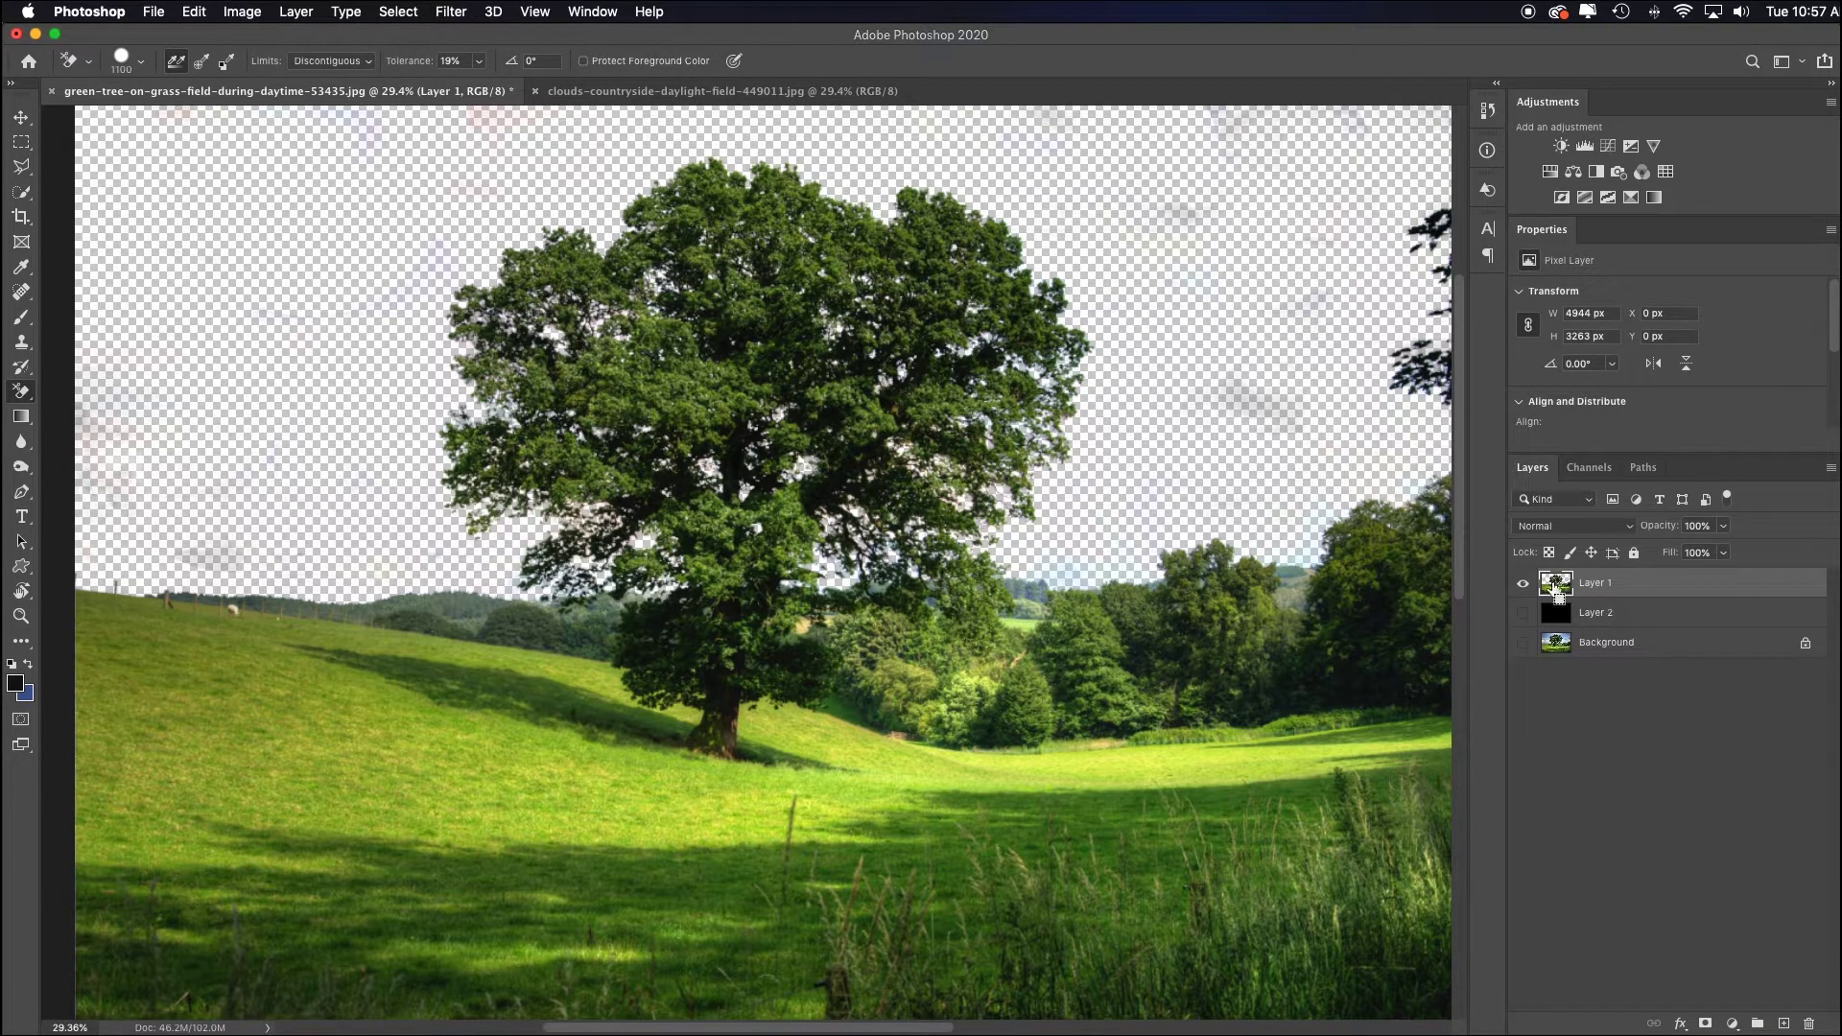
pyautogui.keyDown('super'); pyautogui.click(1554, 587); pyautogui.keyUp('super')
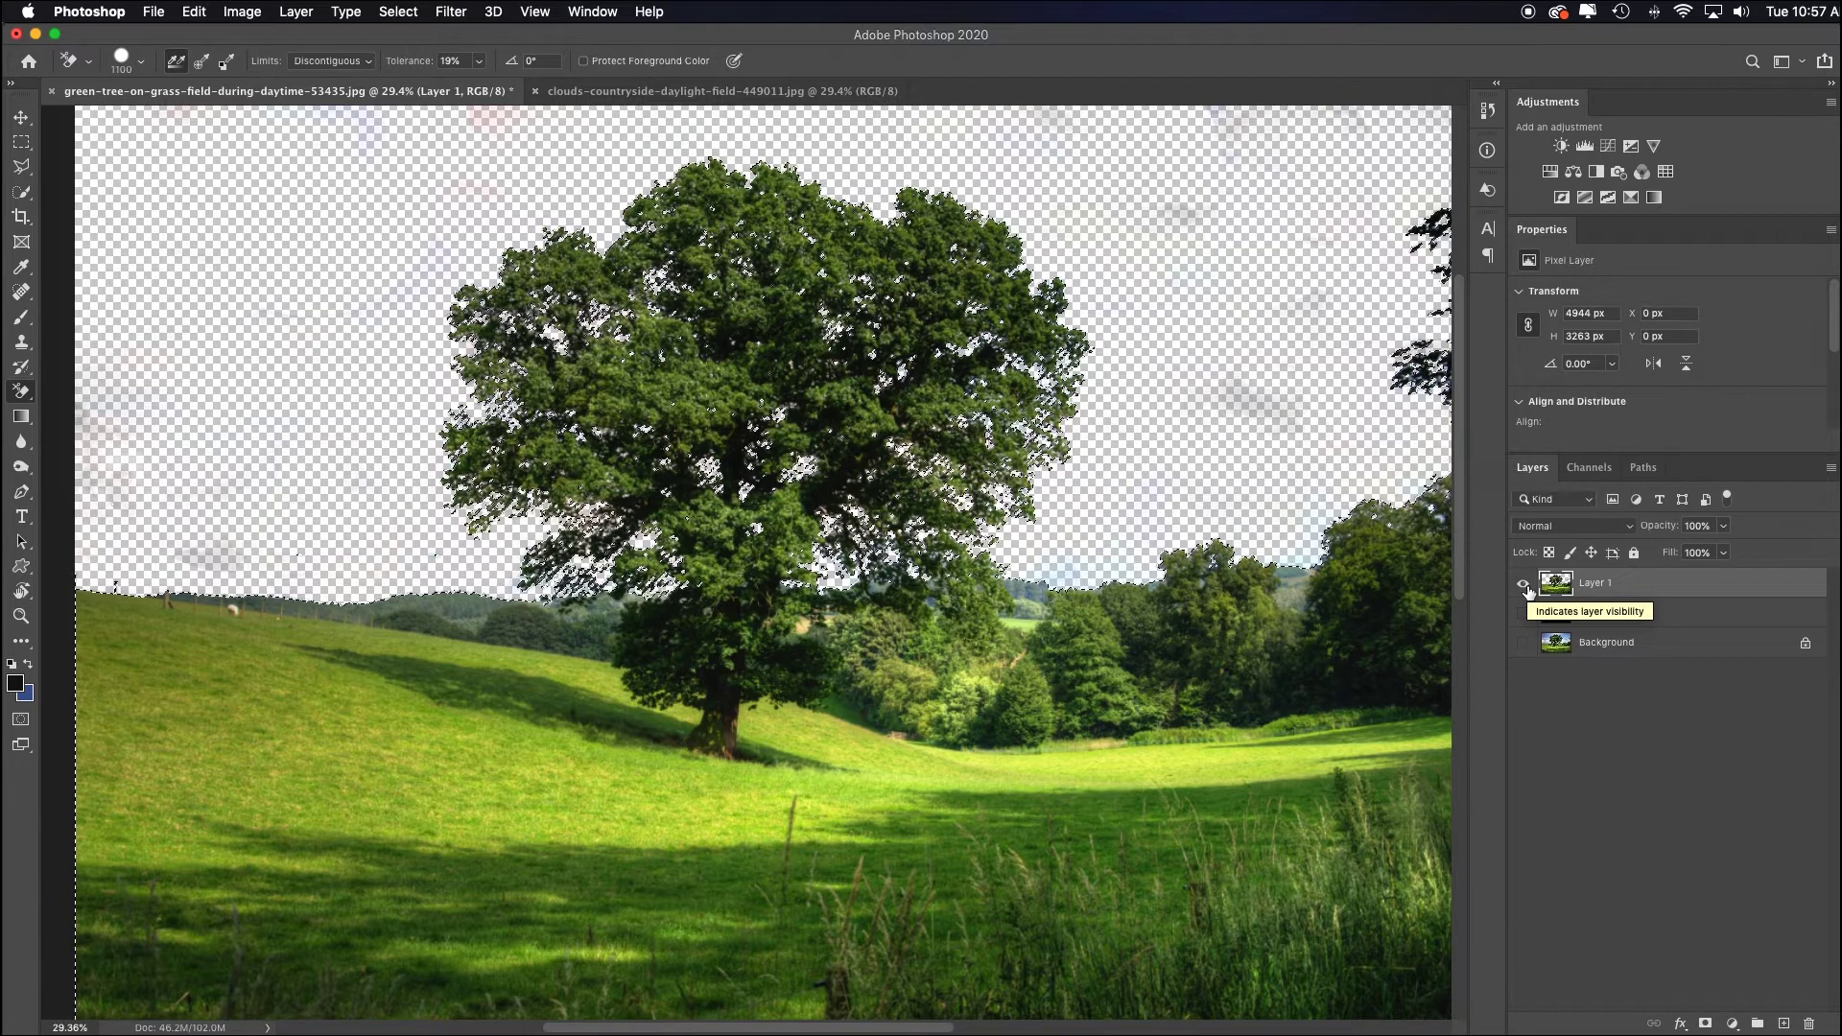
# Expand the sky selection by 1 px, clear the leftover fringe, and deselect with Cmd+D.
pyautogui.click(398, 12)
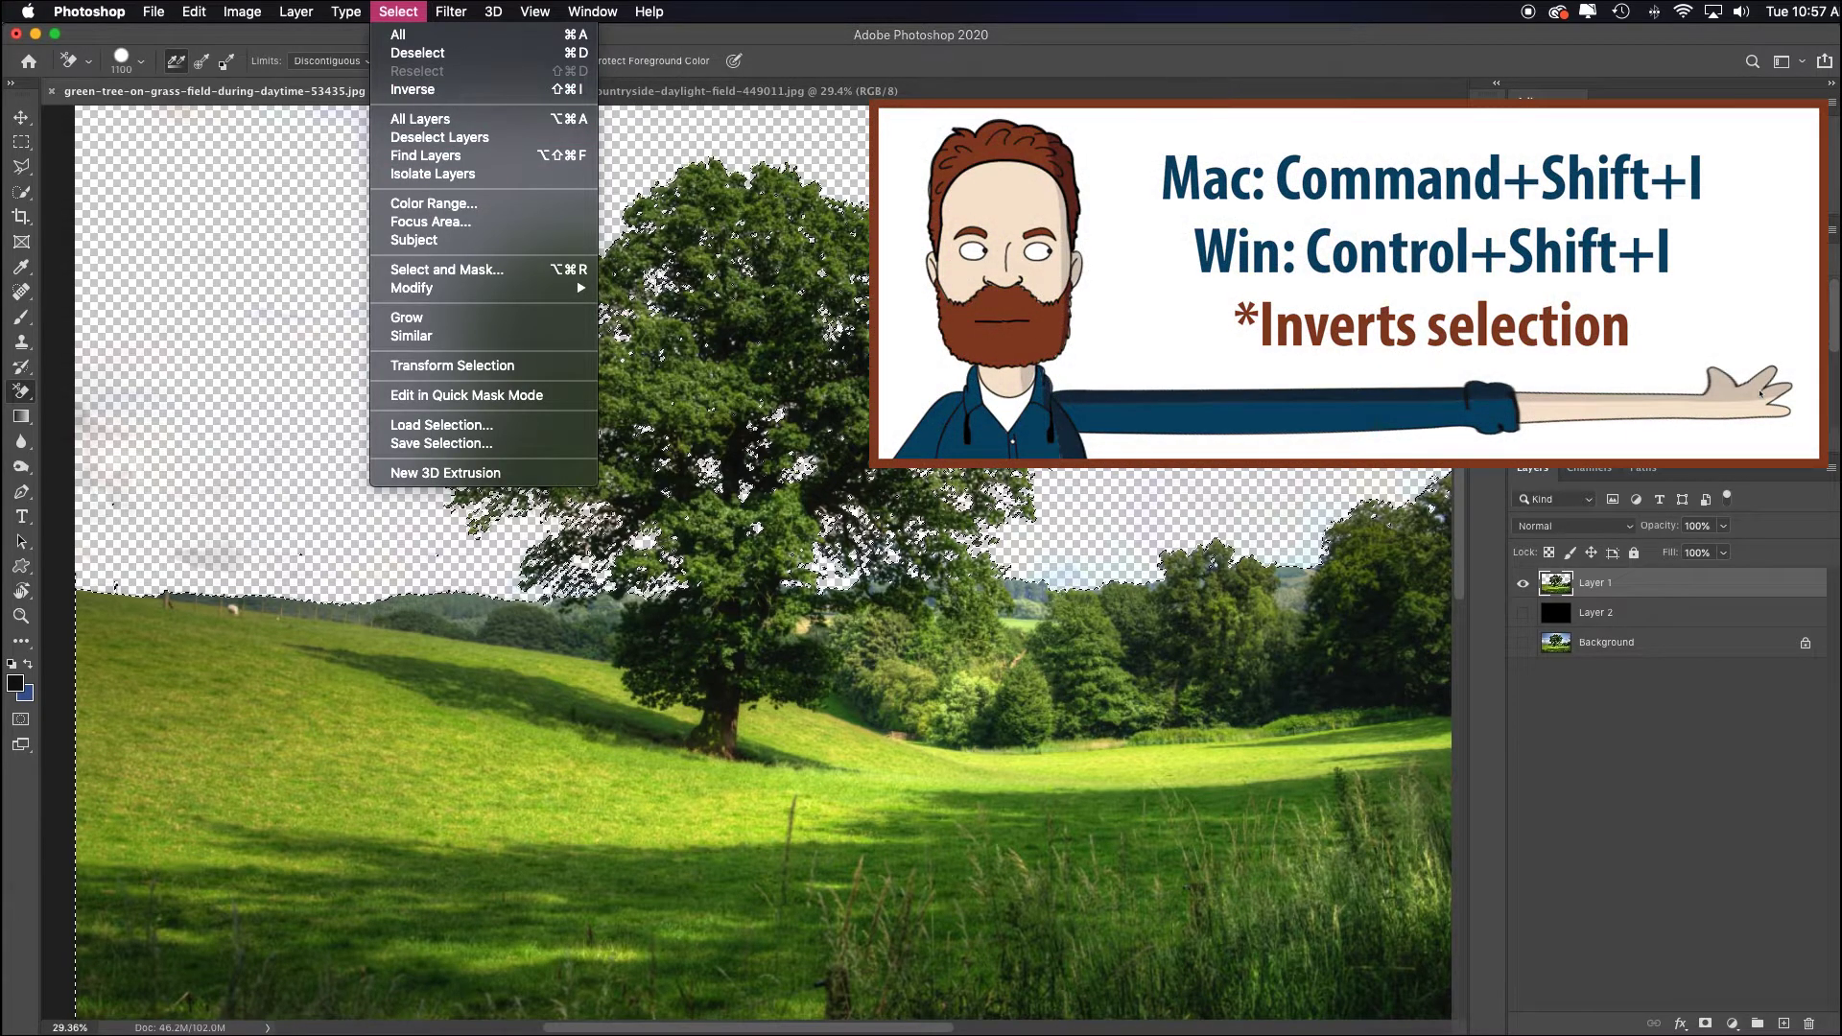
pyautogui.press('Escape')
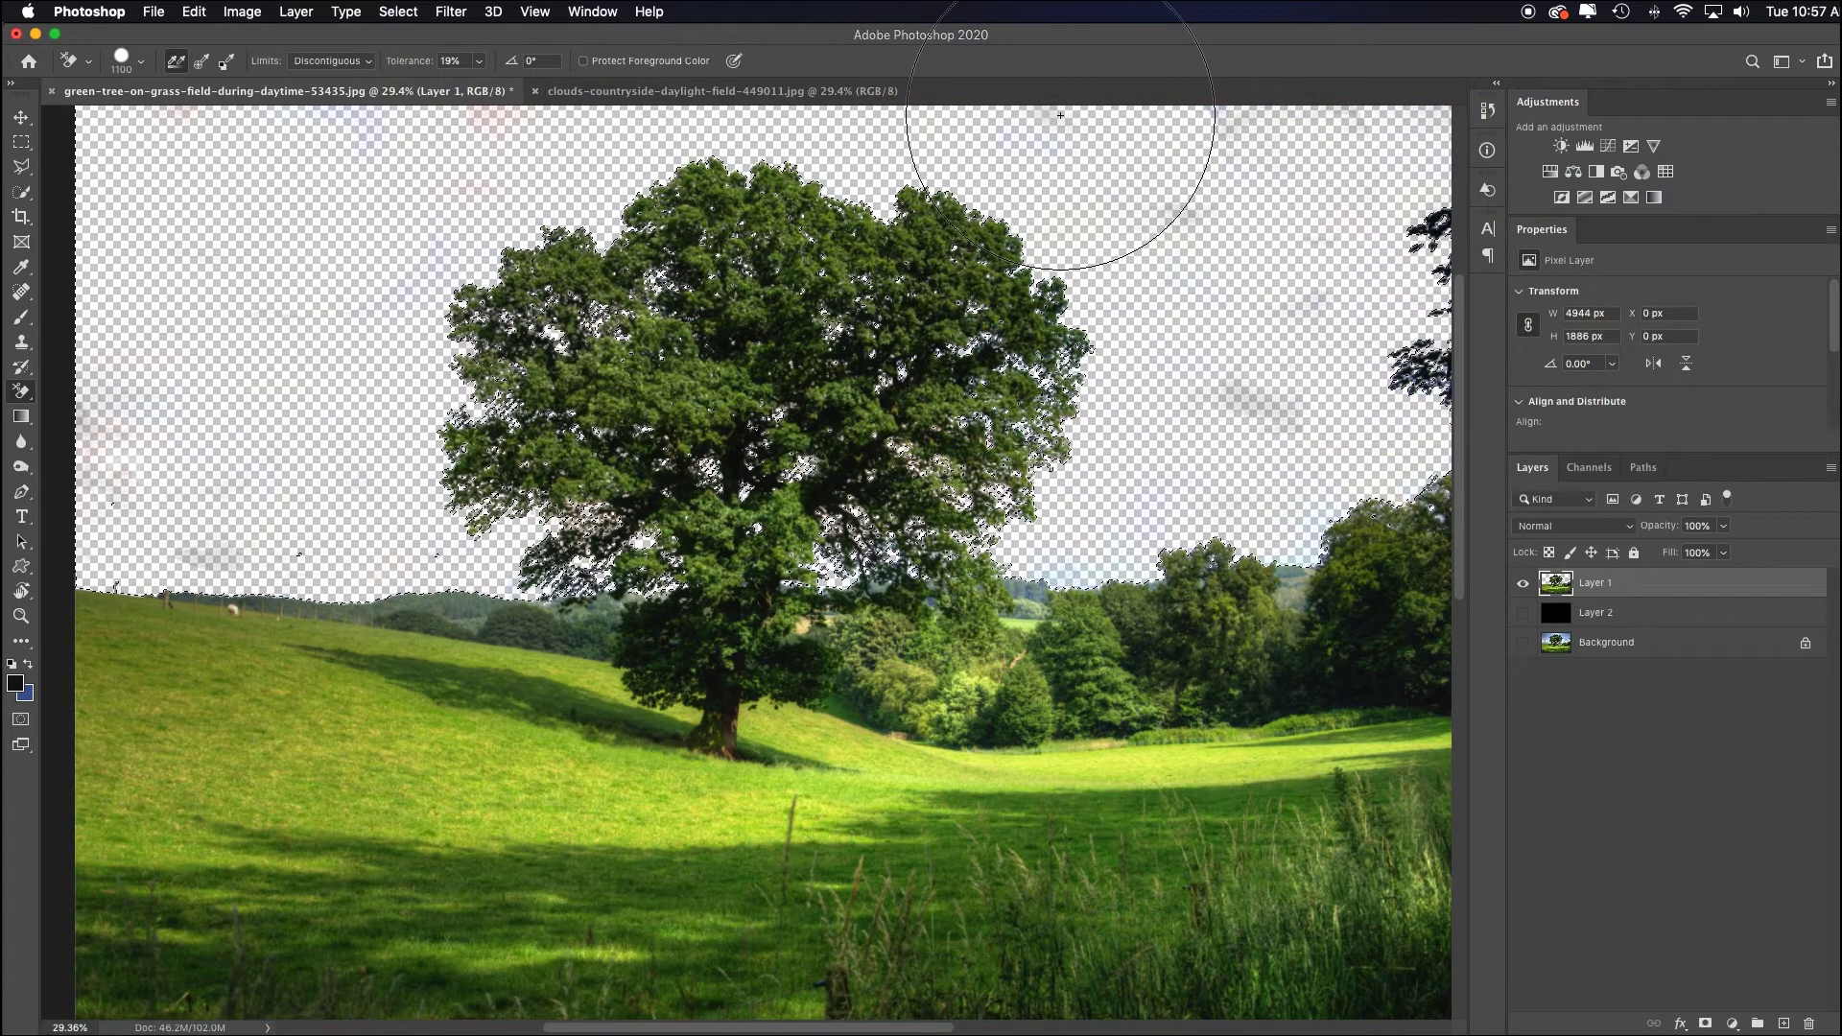
pyautogui.hscroll(-1, 1065, 120)
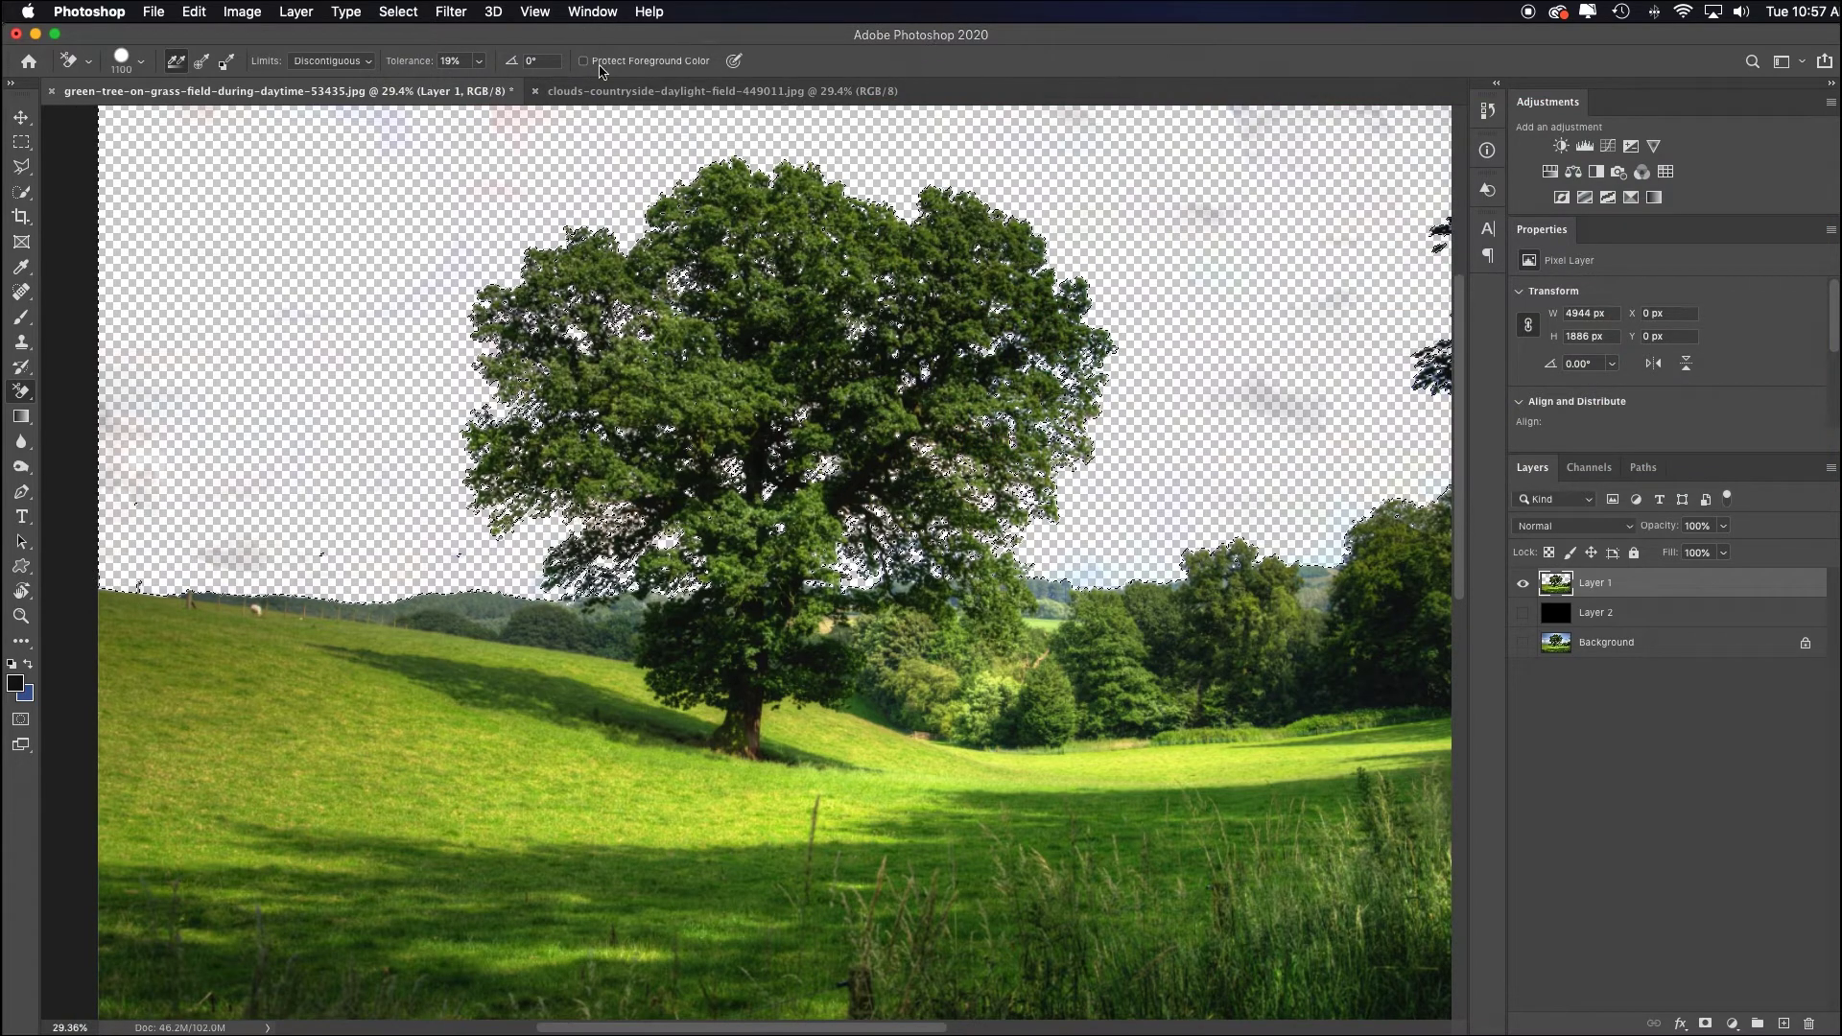
pyautogui.click(391, 14)
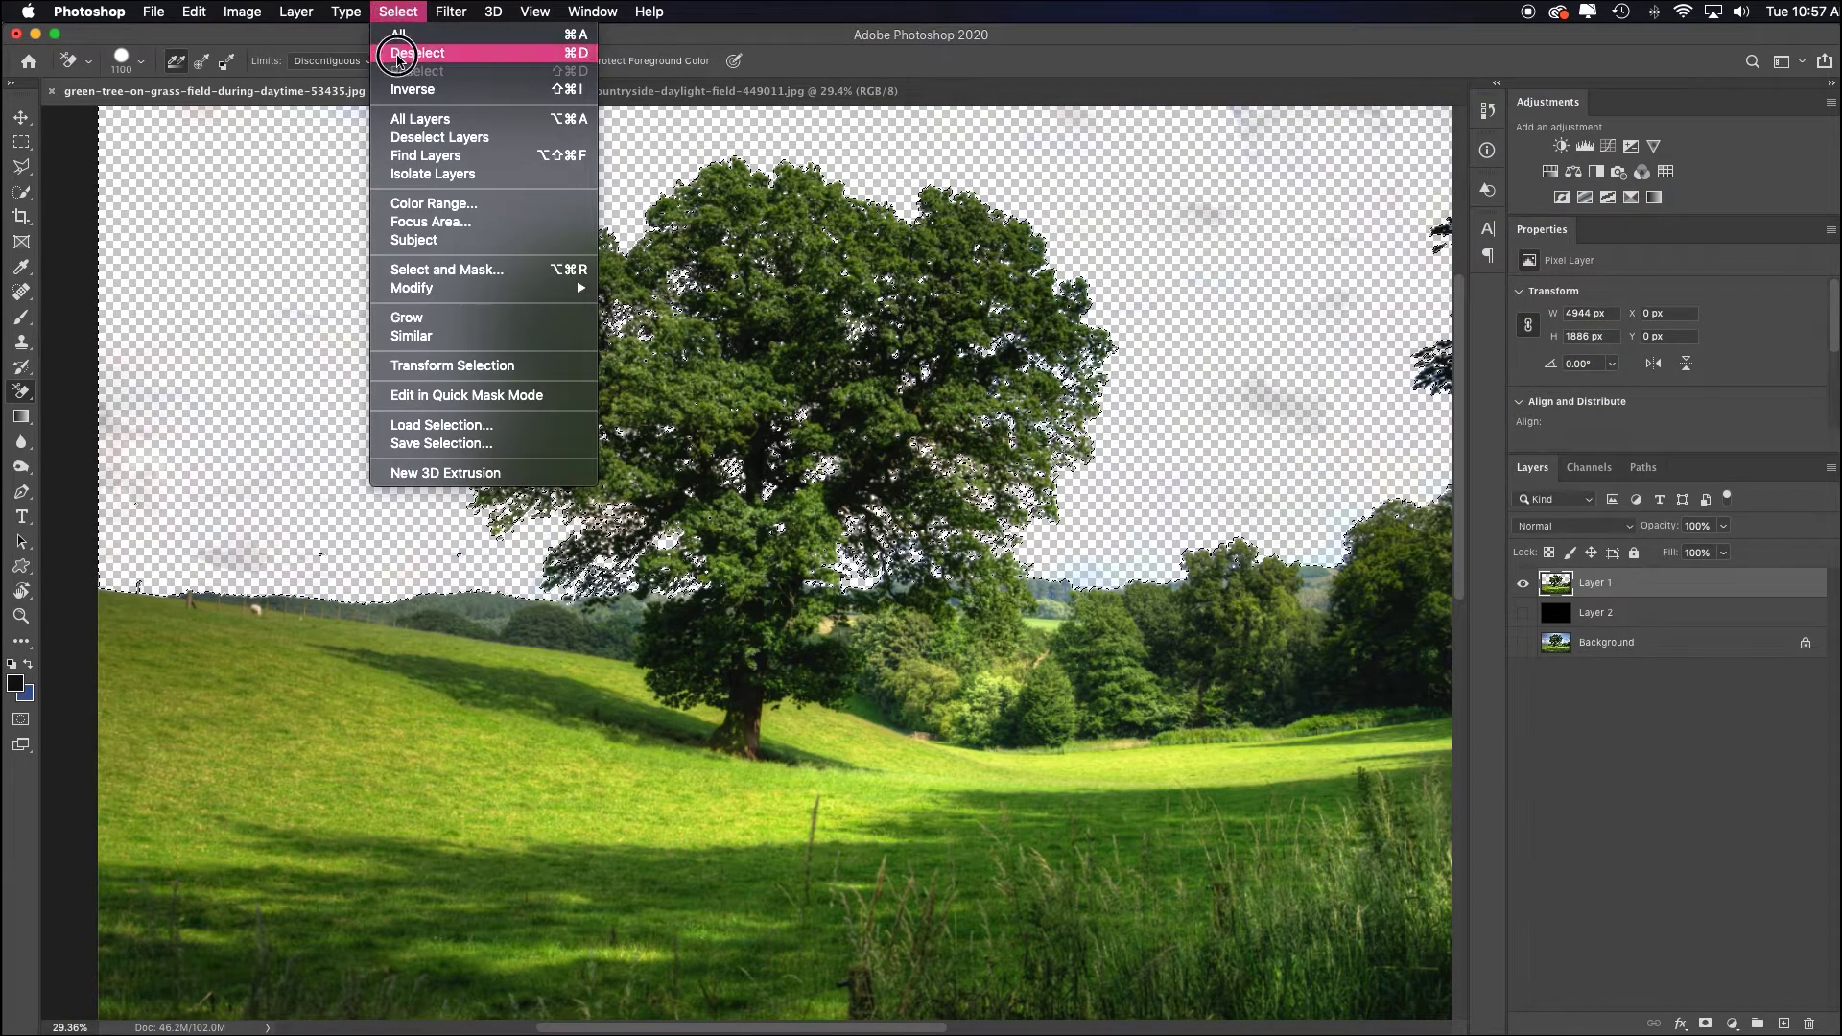
pyautogui.moveTo(457, 290)
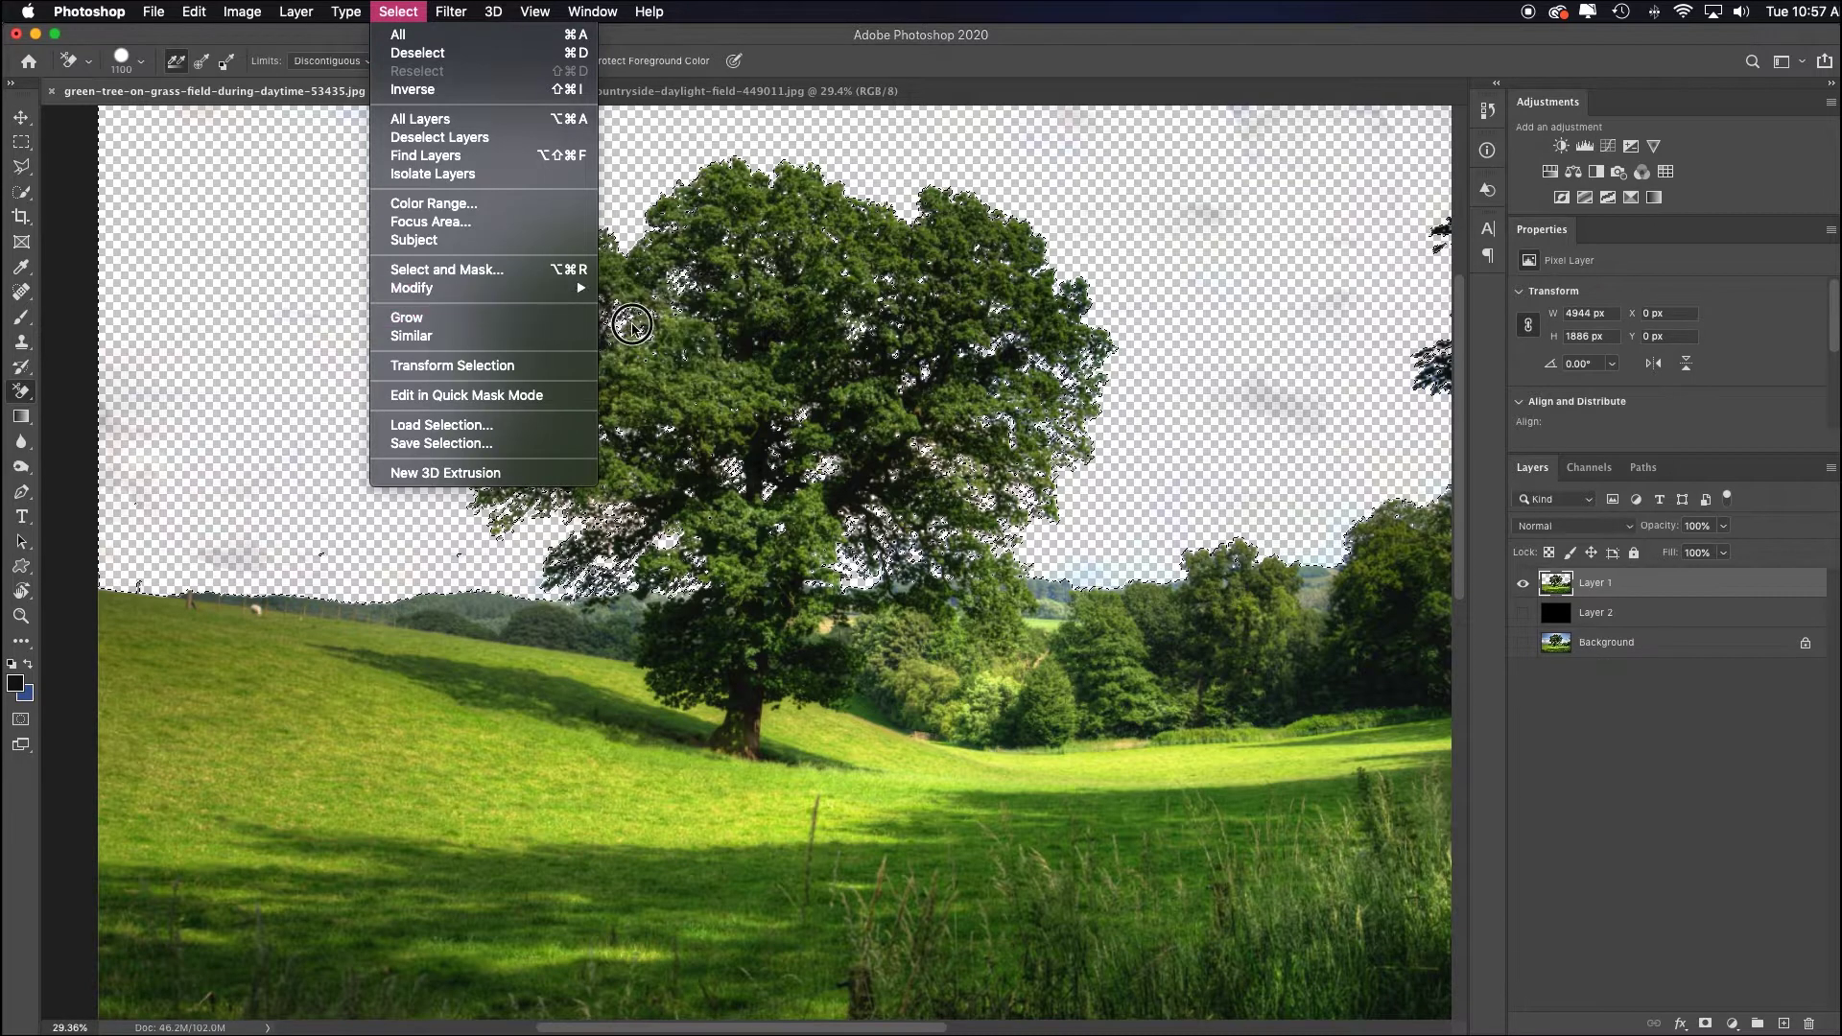
pyautogui.moveTo(564, 290)
pyautogui.click(638, 324)
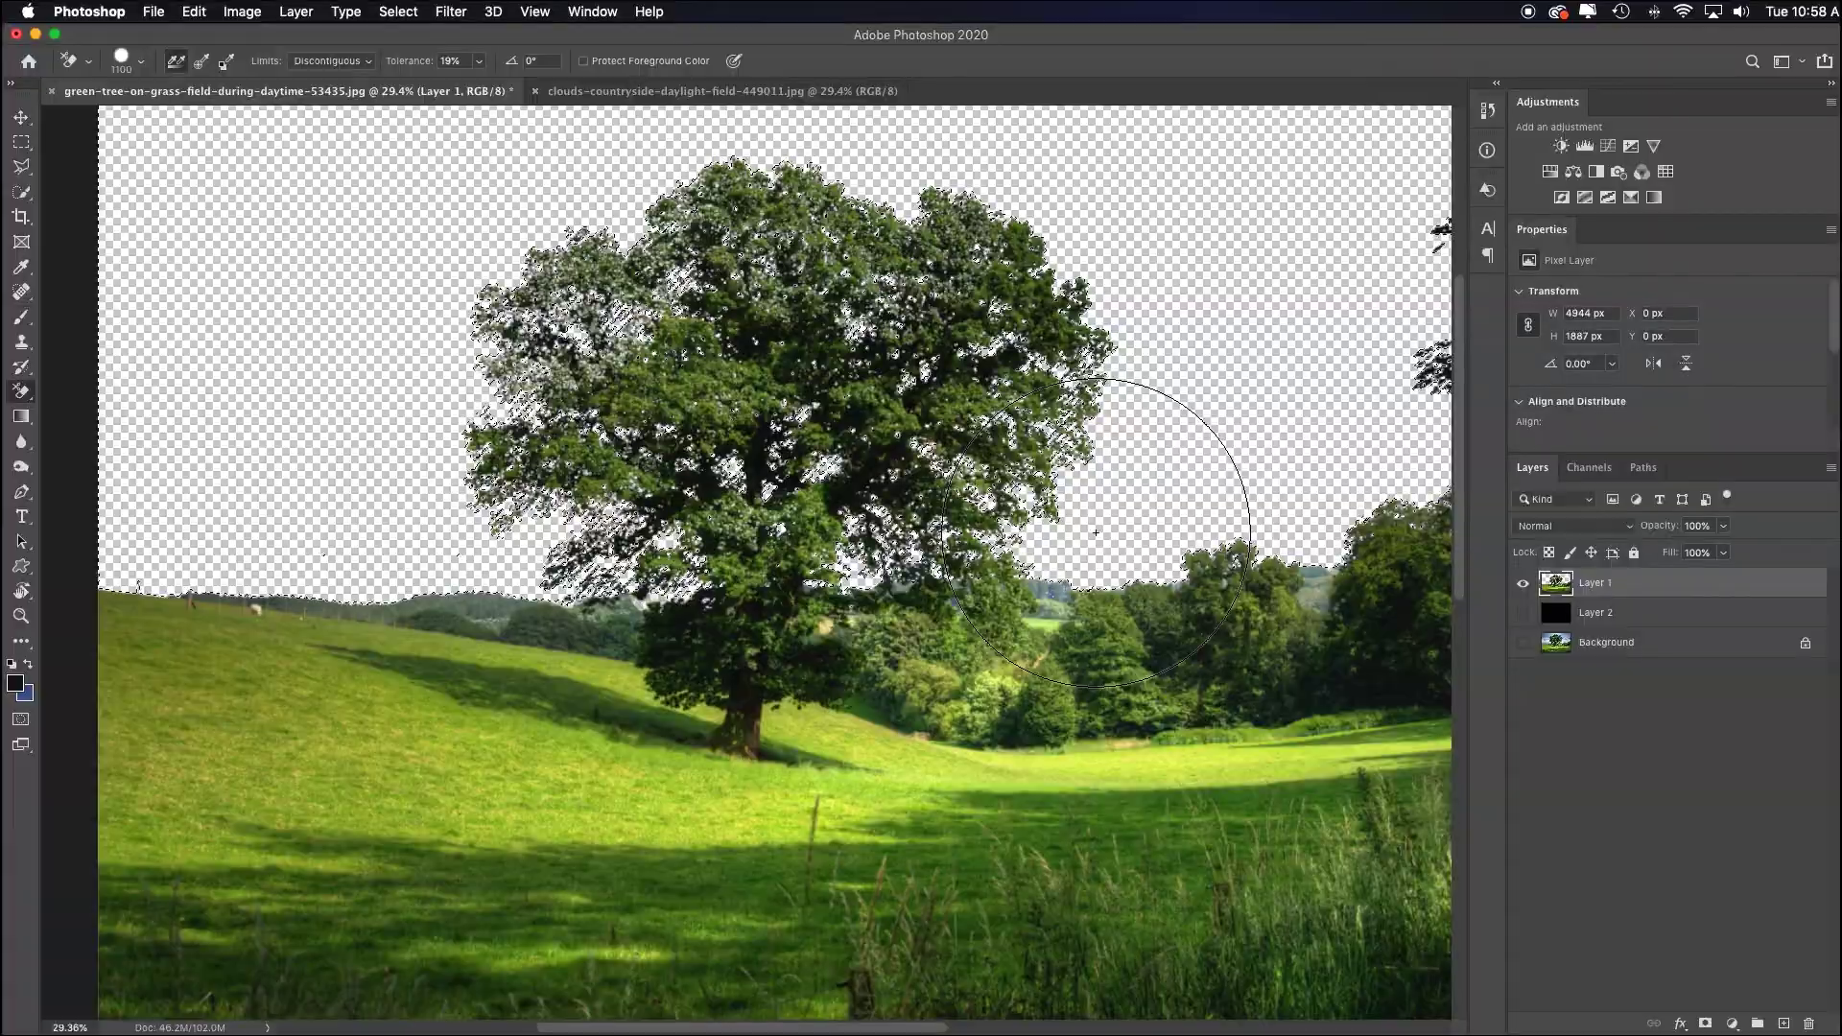
pyautogui.press('super+d')
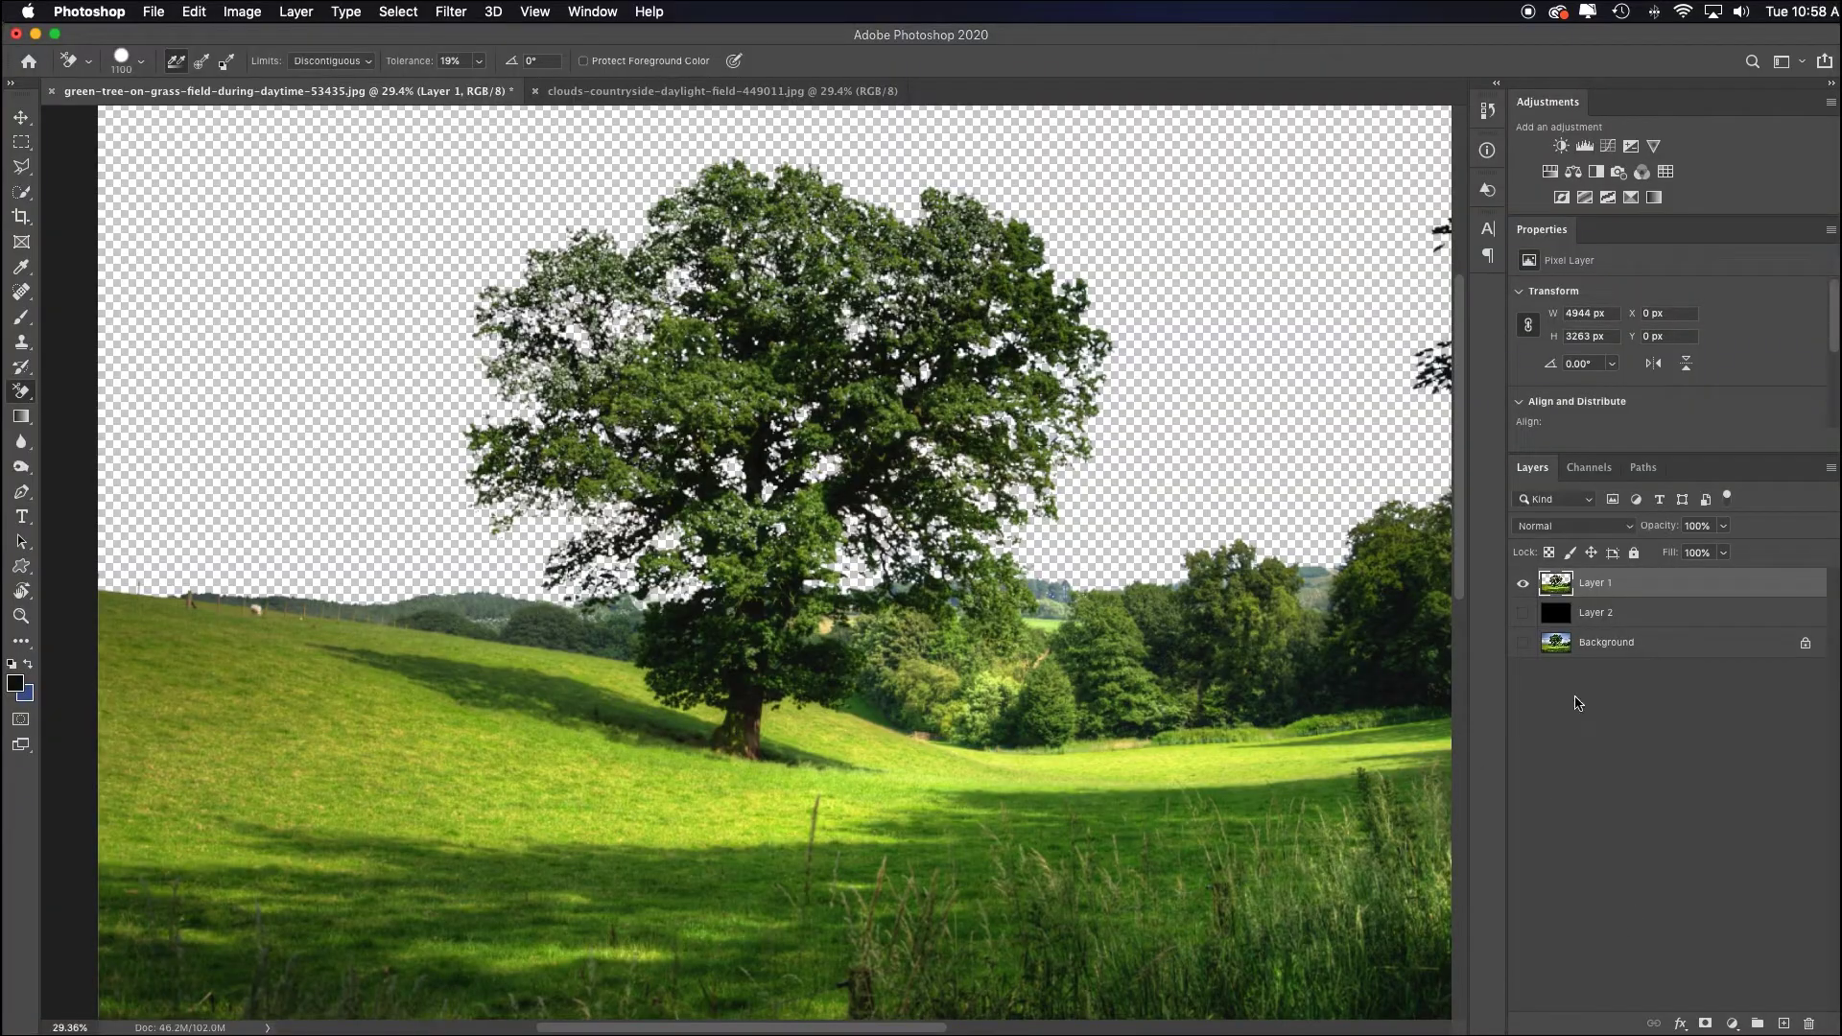
pyautogui.click(1522, 612)
# Switch to the standard Eraser Tool and pan across the black sky area checking for leftover sky.
pyautogui.scroll(10, 659, 720)
pyautogui.scroll(-5, 658, 720)
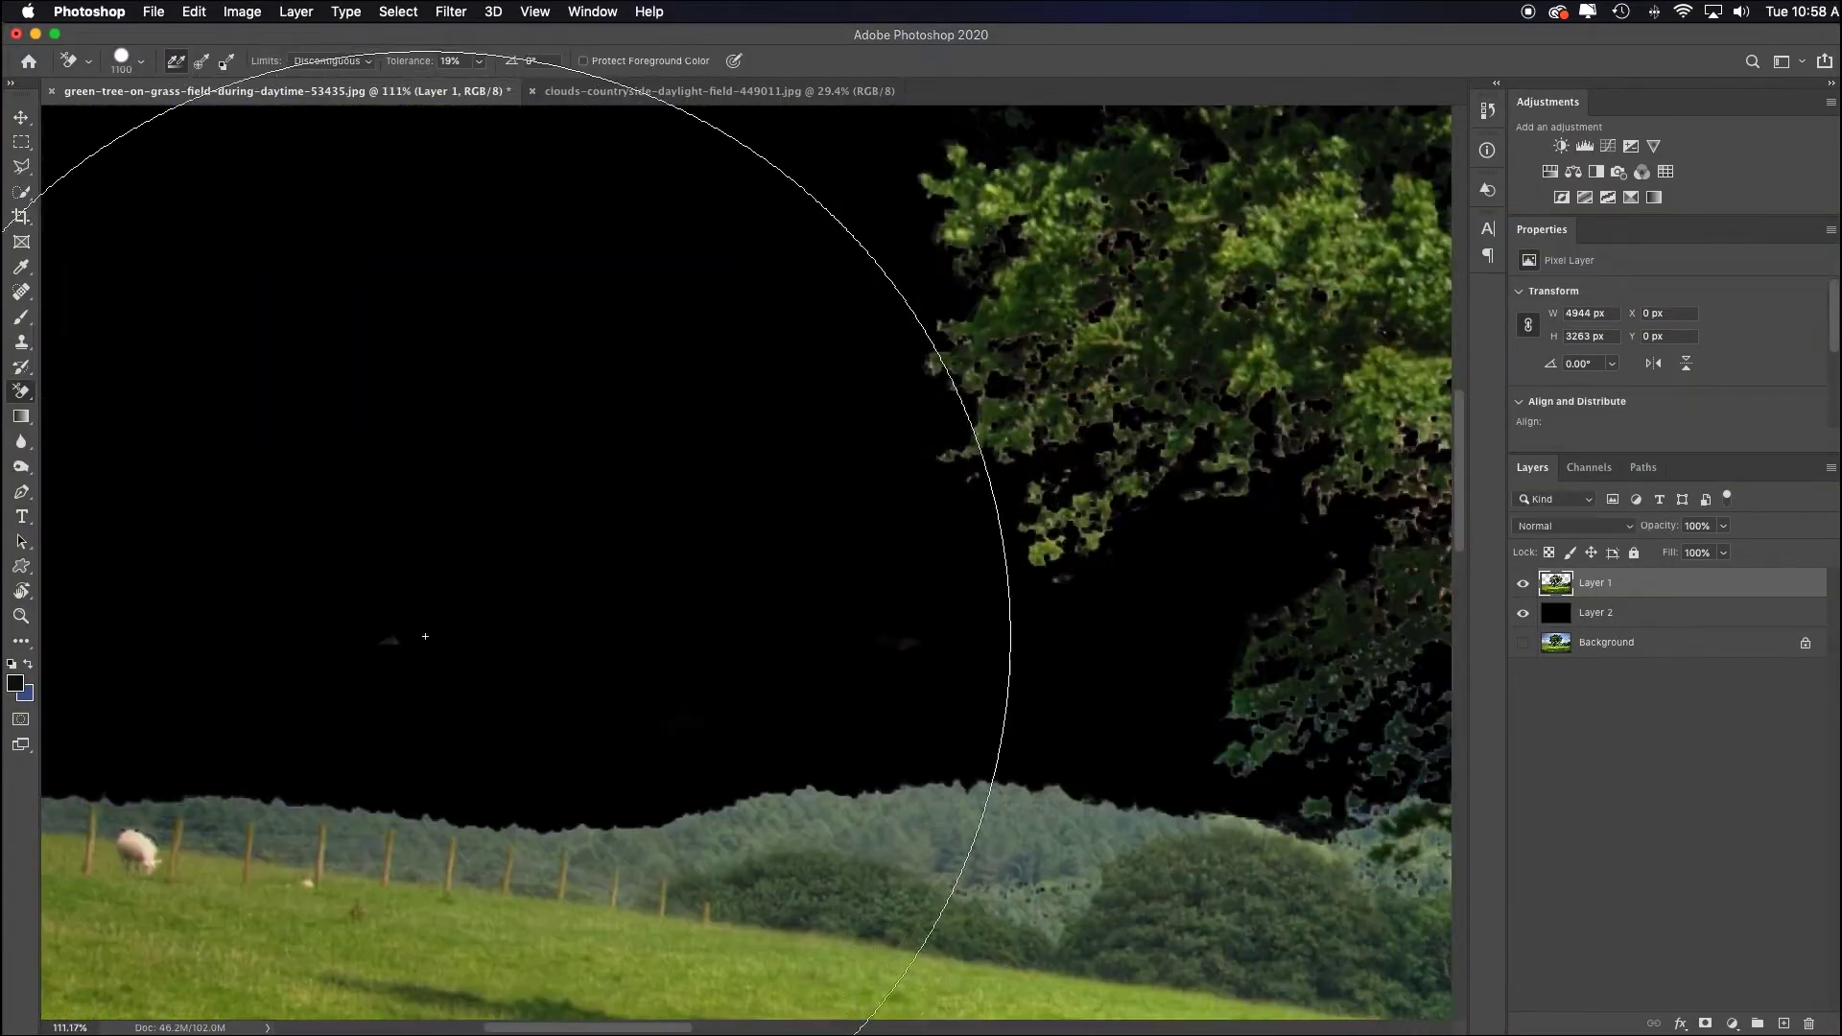
pyautogui.click(24, 399)
pyautogui.click(77, 387)
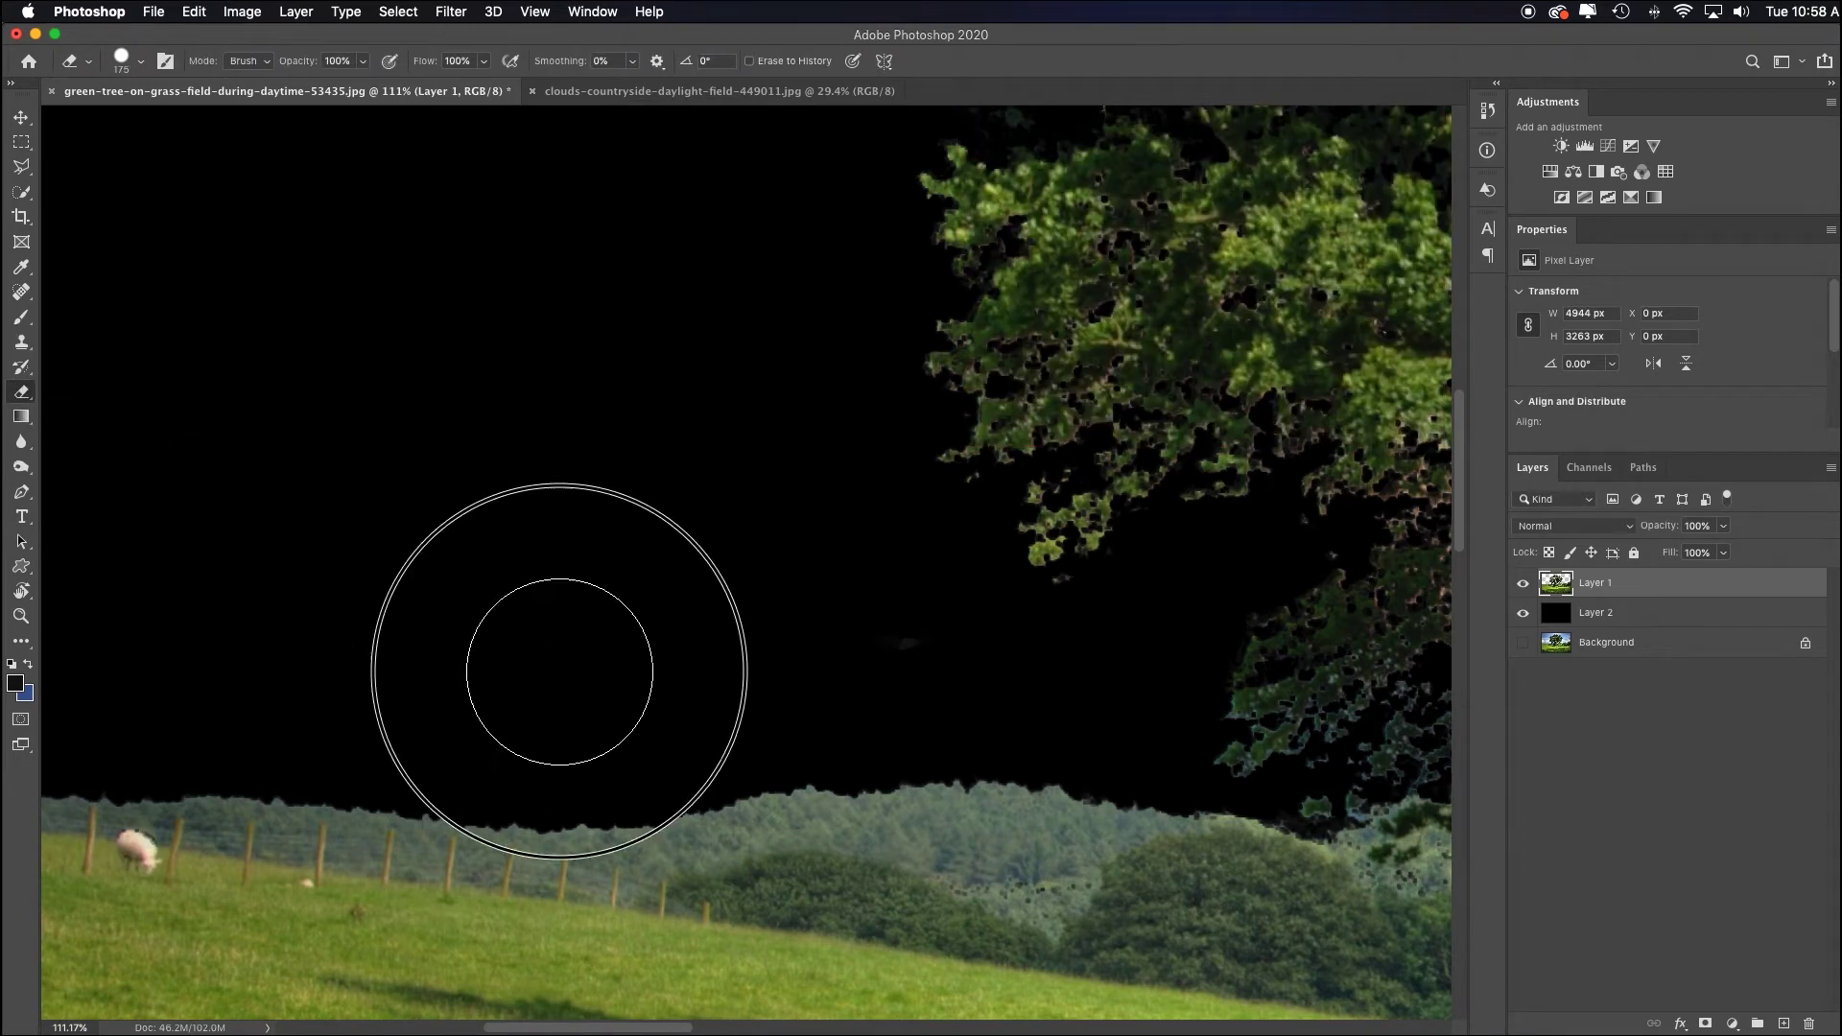
pyautogui.moveTo(642, 543)
pyautogui.mouseDown()
pyautogui.moveTo(555, 428)
pyautogui.moveTo(1027, 649)
pyautogui.mouseUp()
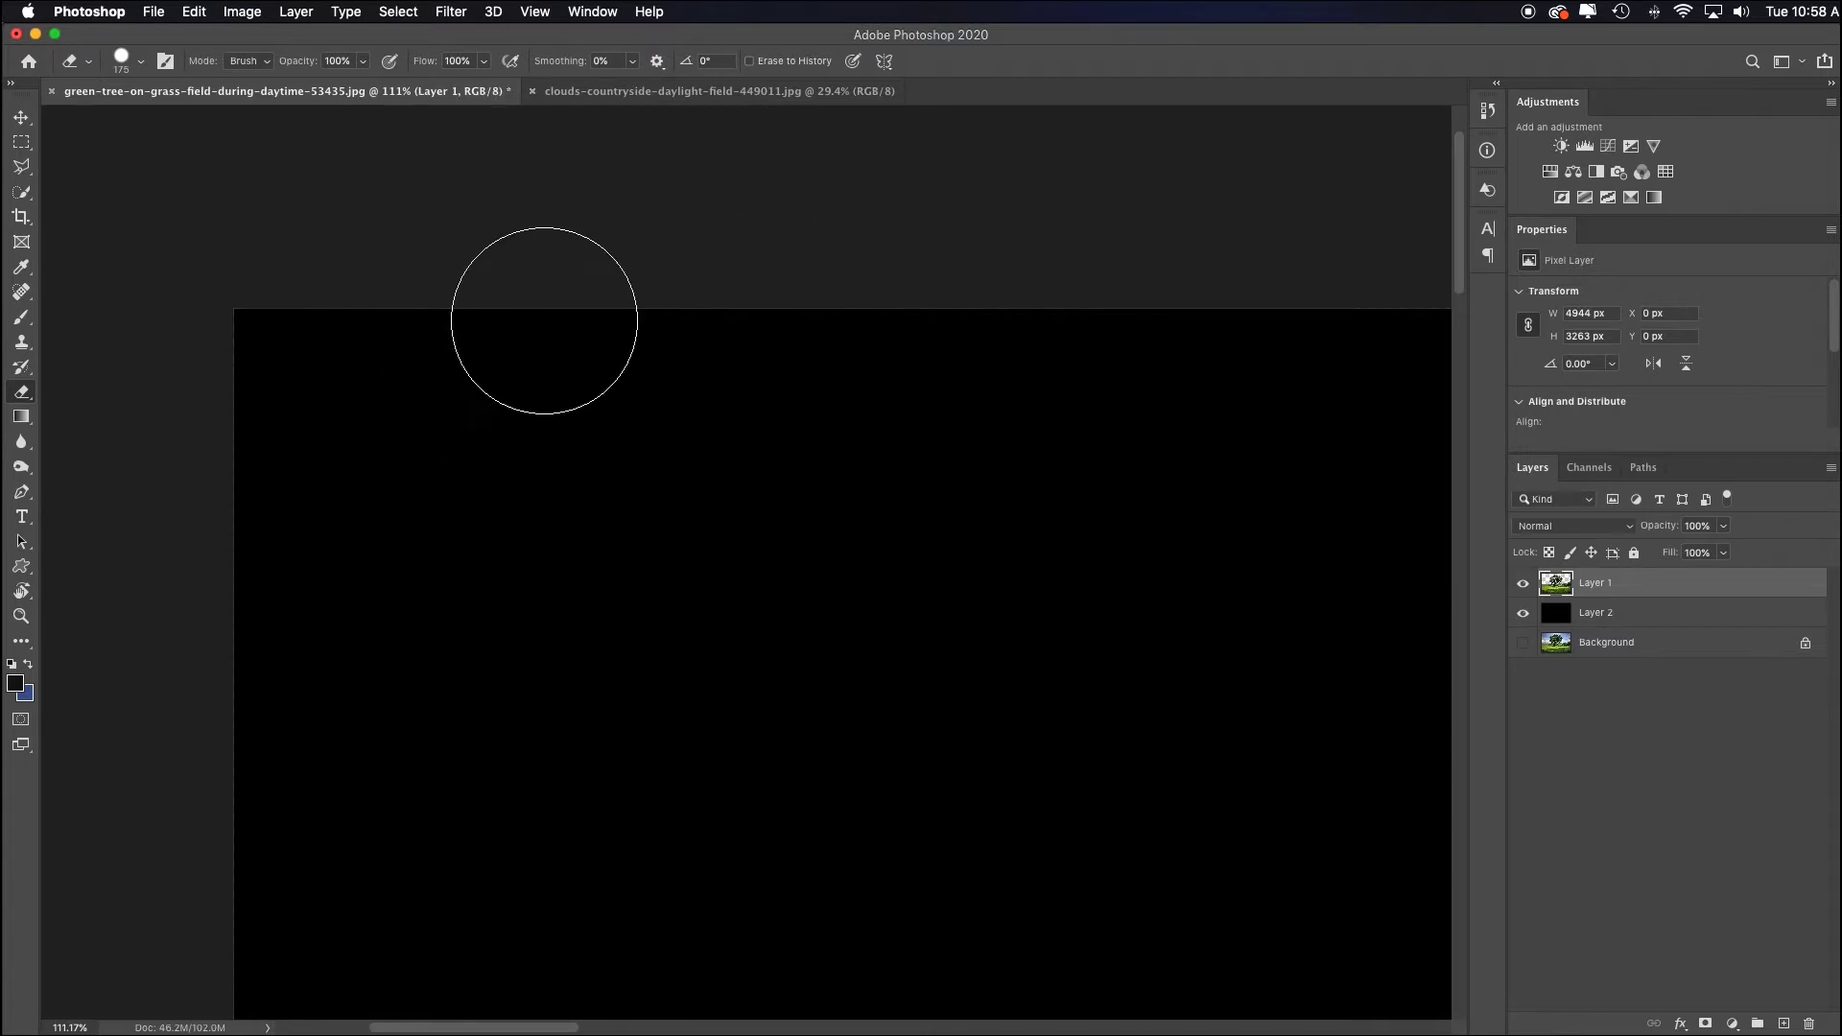
pyautogui.moveTo(543, 321); pyautogui.dragTo(267, 570)
pyautogui.moveTo(1199, 575); pyautogui.dragTo(576, 500)
pyautogui.moveTo(1221, 393); pyautogui.dragTo(913, 349)
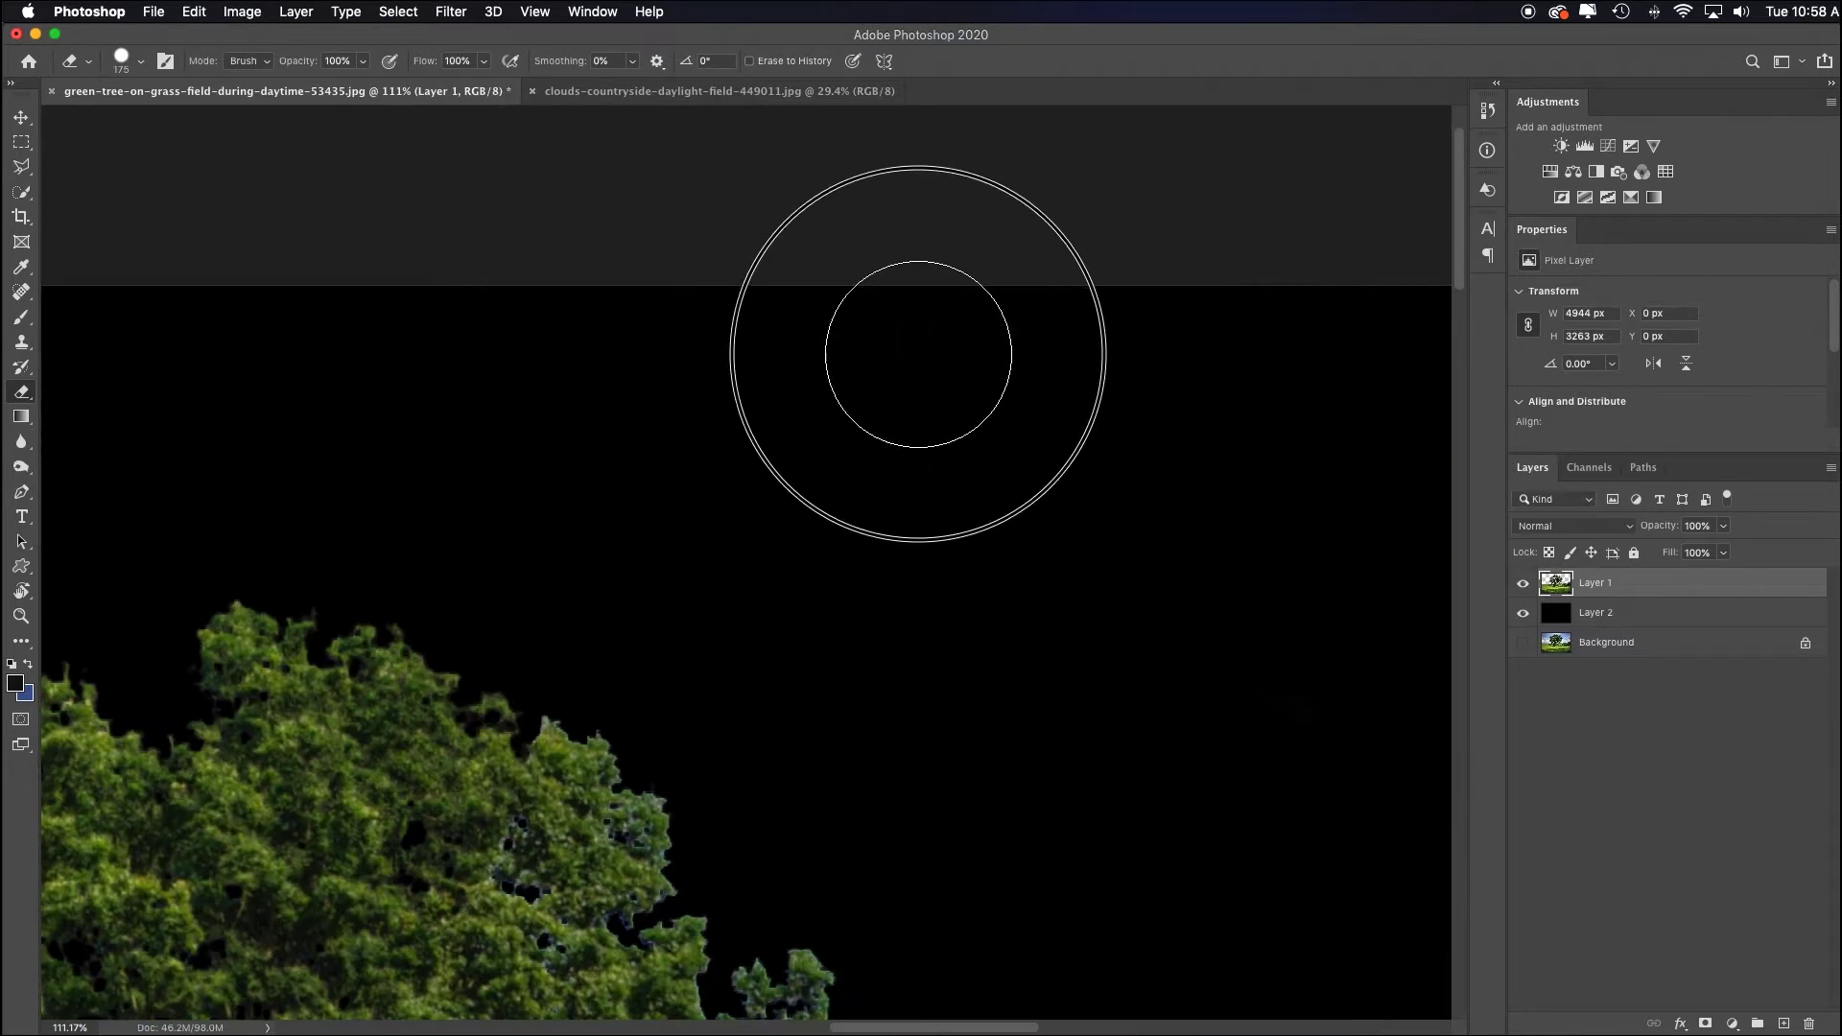
pyautogui.moveTo(867, 601); pyautogui.dragTo(625, 404)
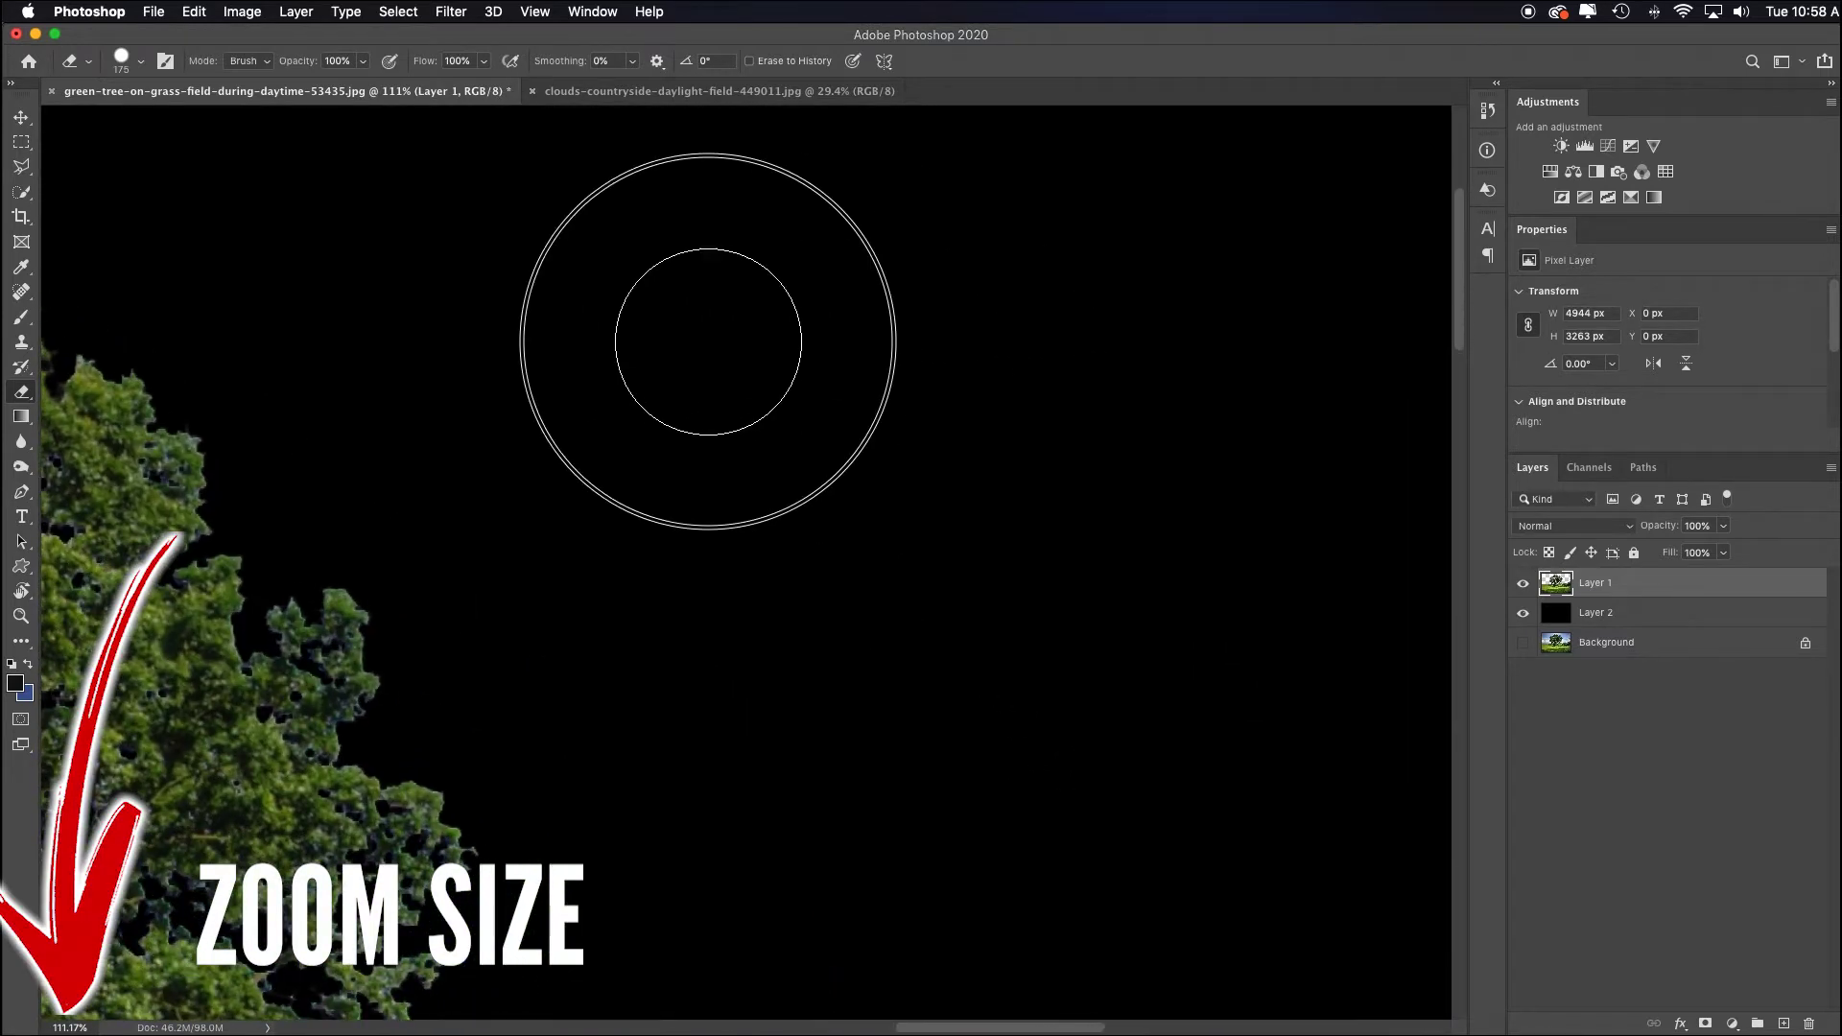
pyautogui.moveTo(767, 464); pyautogui.dragTo(1002, 87)
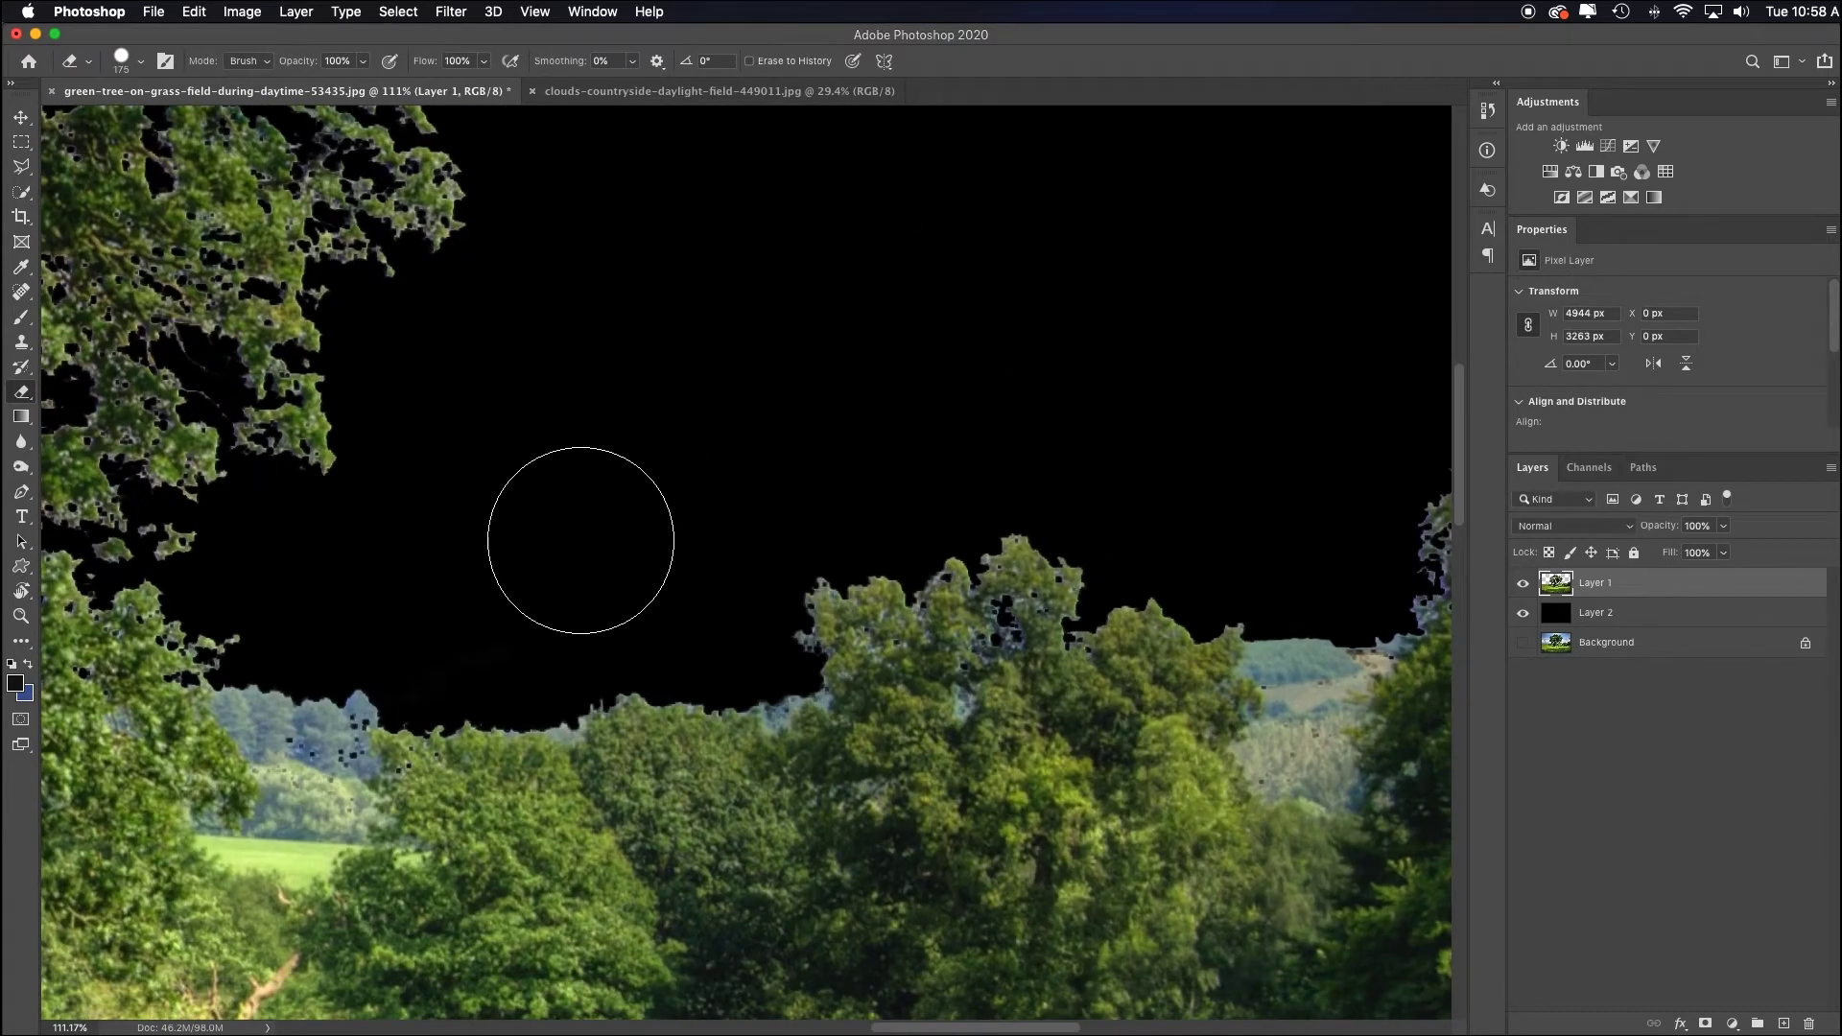
# Shrink the eraser, inspect the treeline and foliage edges closely, then fit the image in view.
pyautogui.press('[')
pyautogui.press('[')
pyautogui.press('[')
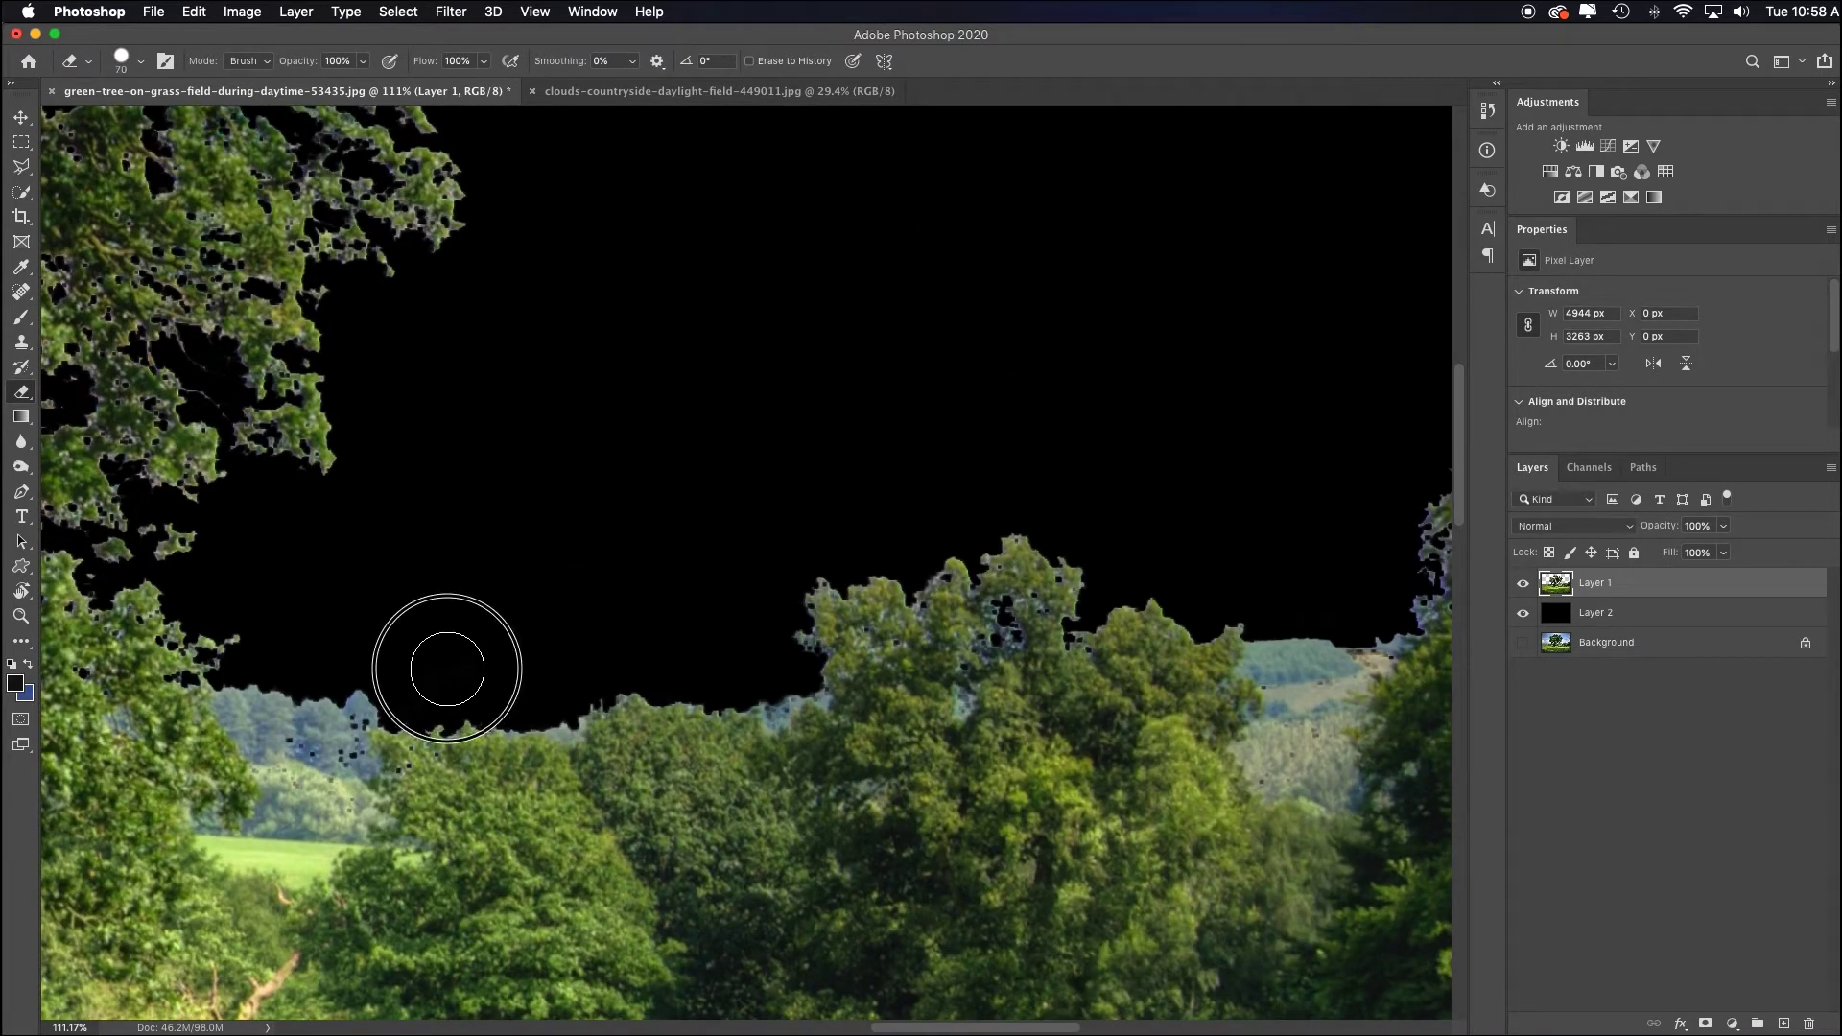
pyautogui.moveTo(896, 473); pyautogui.dragTo(399, 498)
pyautogui.moveTo(758, 288); pyautogui.dragTo(560, 282)
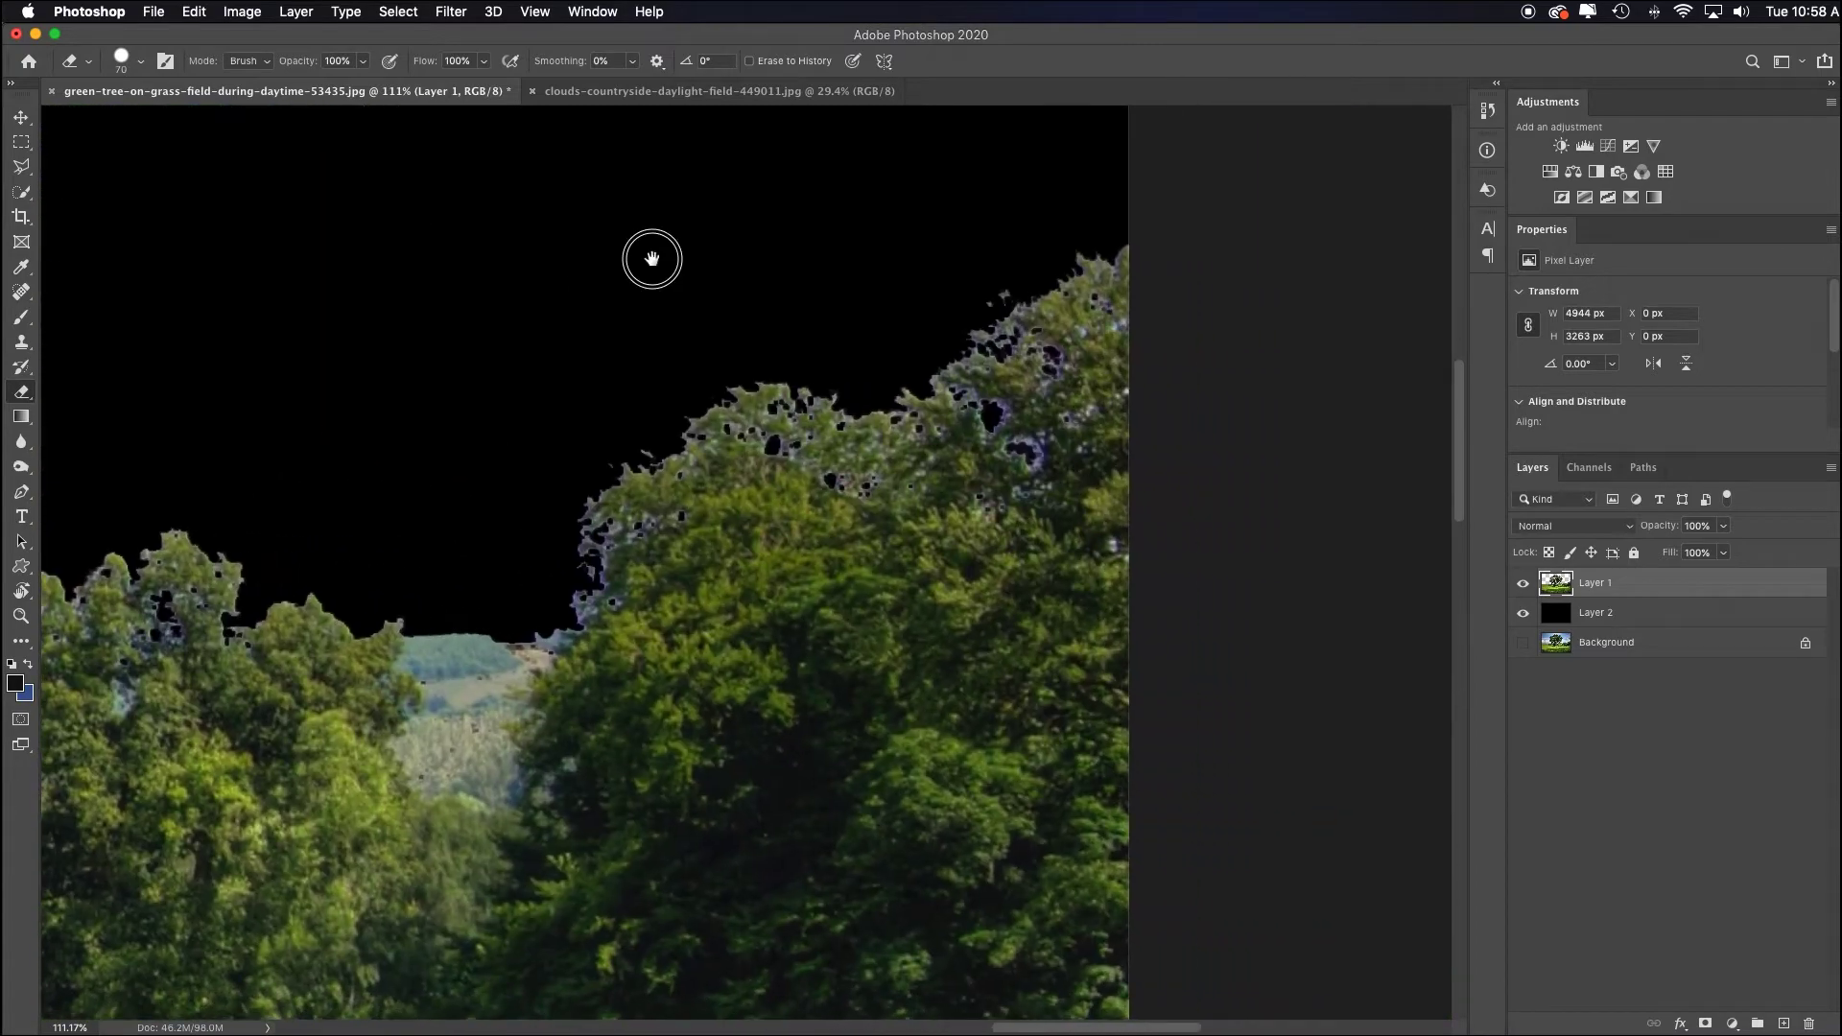
pyautogui.hscroll(-10, 646, 259)
pyautogui.moveTo(608, 342); pyautogui.dragTo(1278, 385)
pyautogui.scroll(-5, 1278, 385)
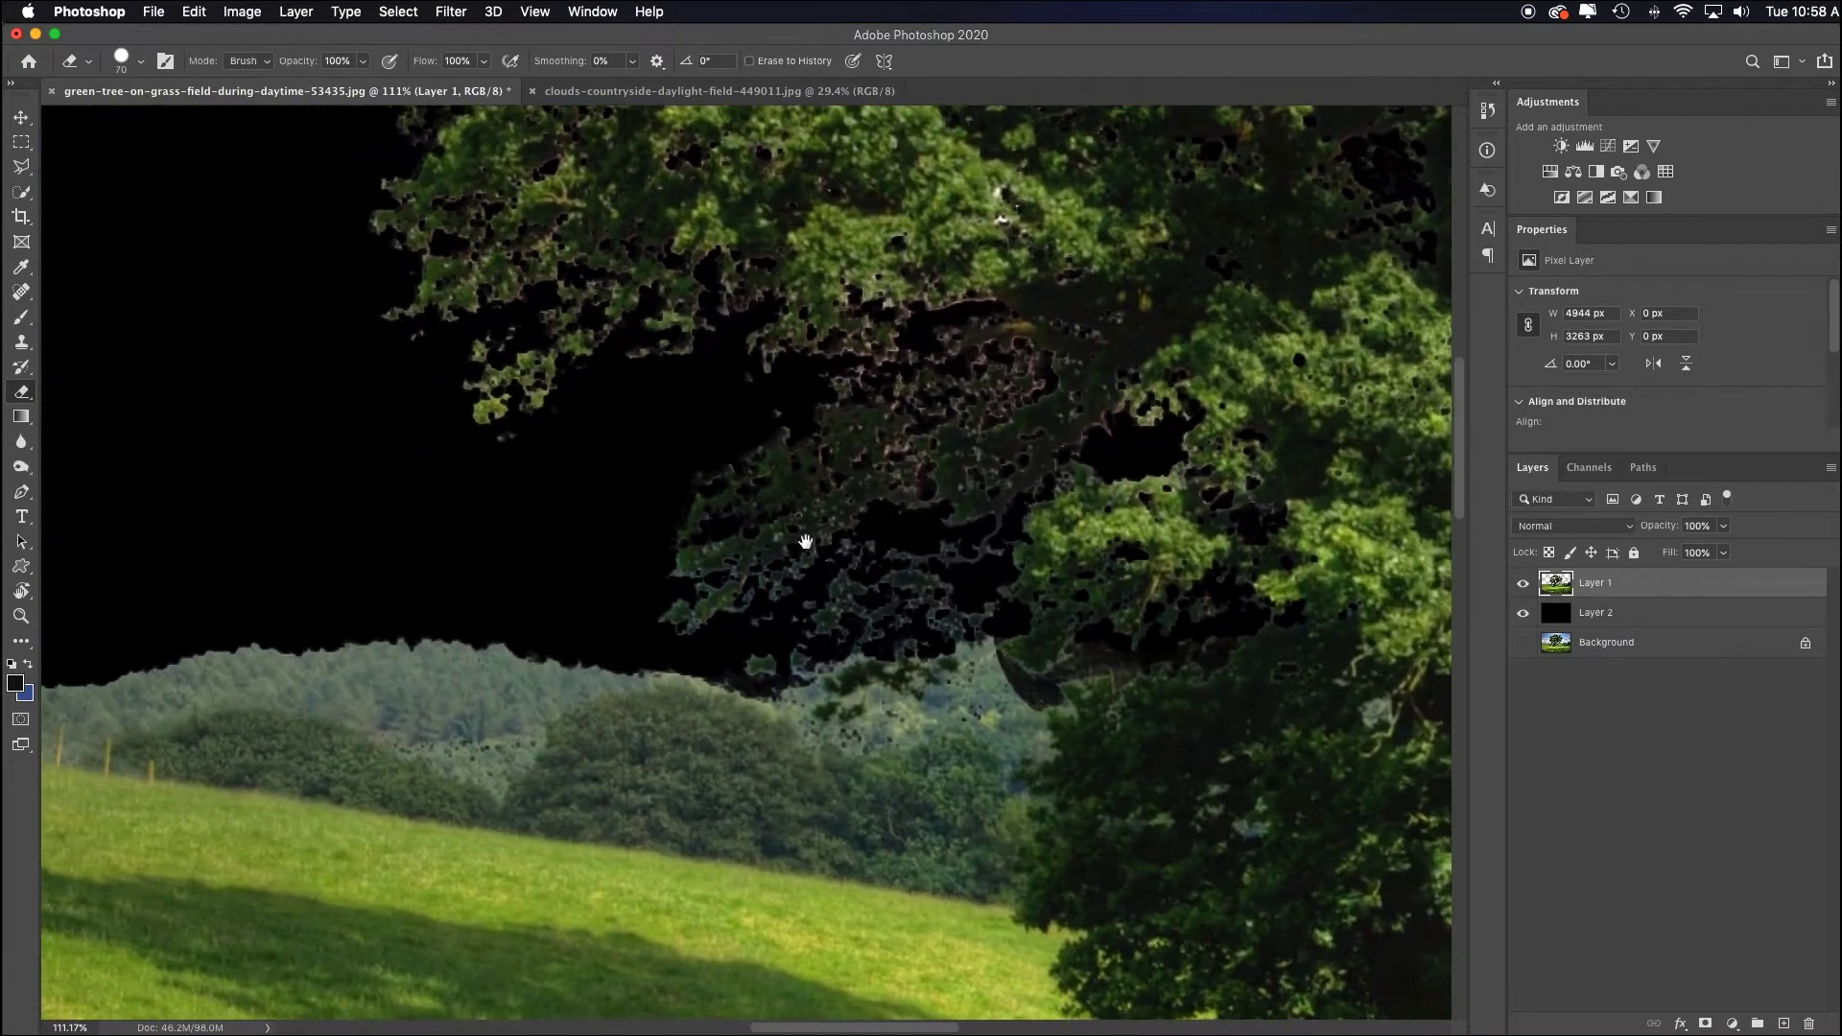
pyautogui.hscroll(-10, 806, 538)
pyautogui.scroll(5, 962, 498)
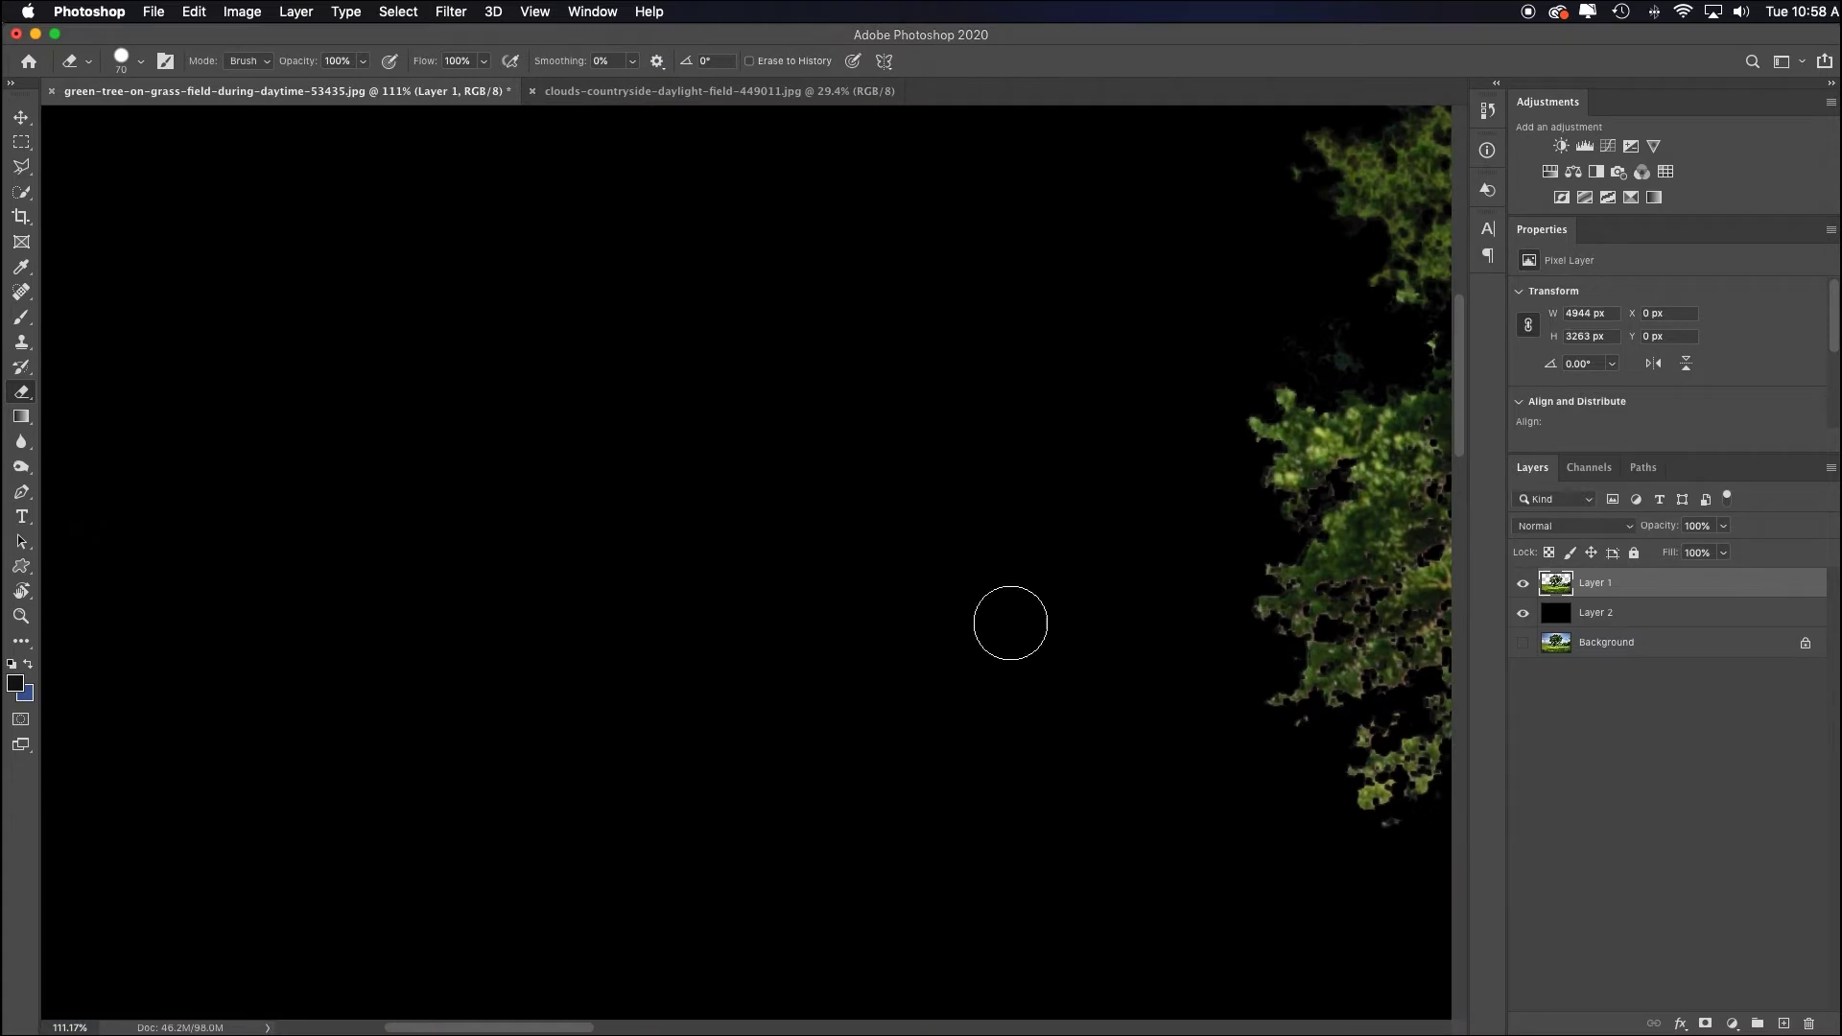
pyautogui.press('super+0')
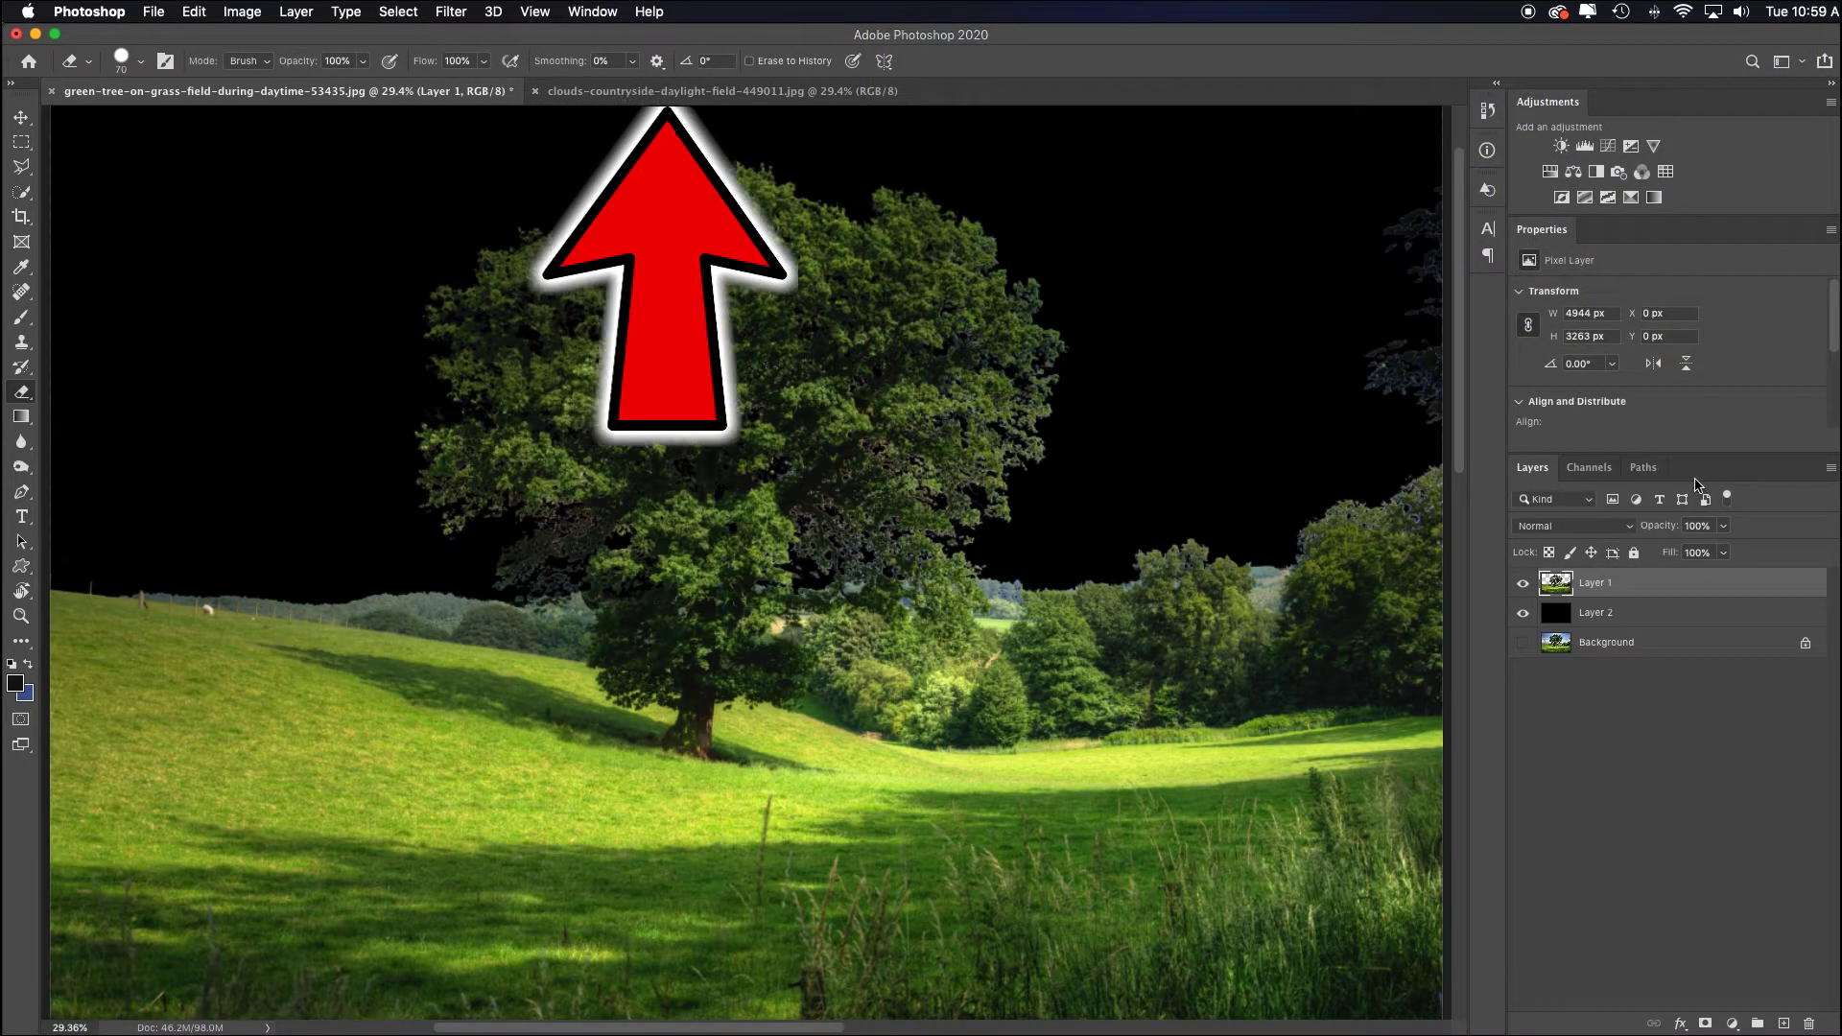
# Bring the clouds-countryside-daylight-field document to the front.
pyautogui.click(662, 91)
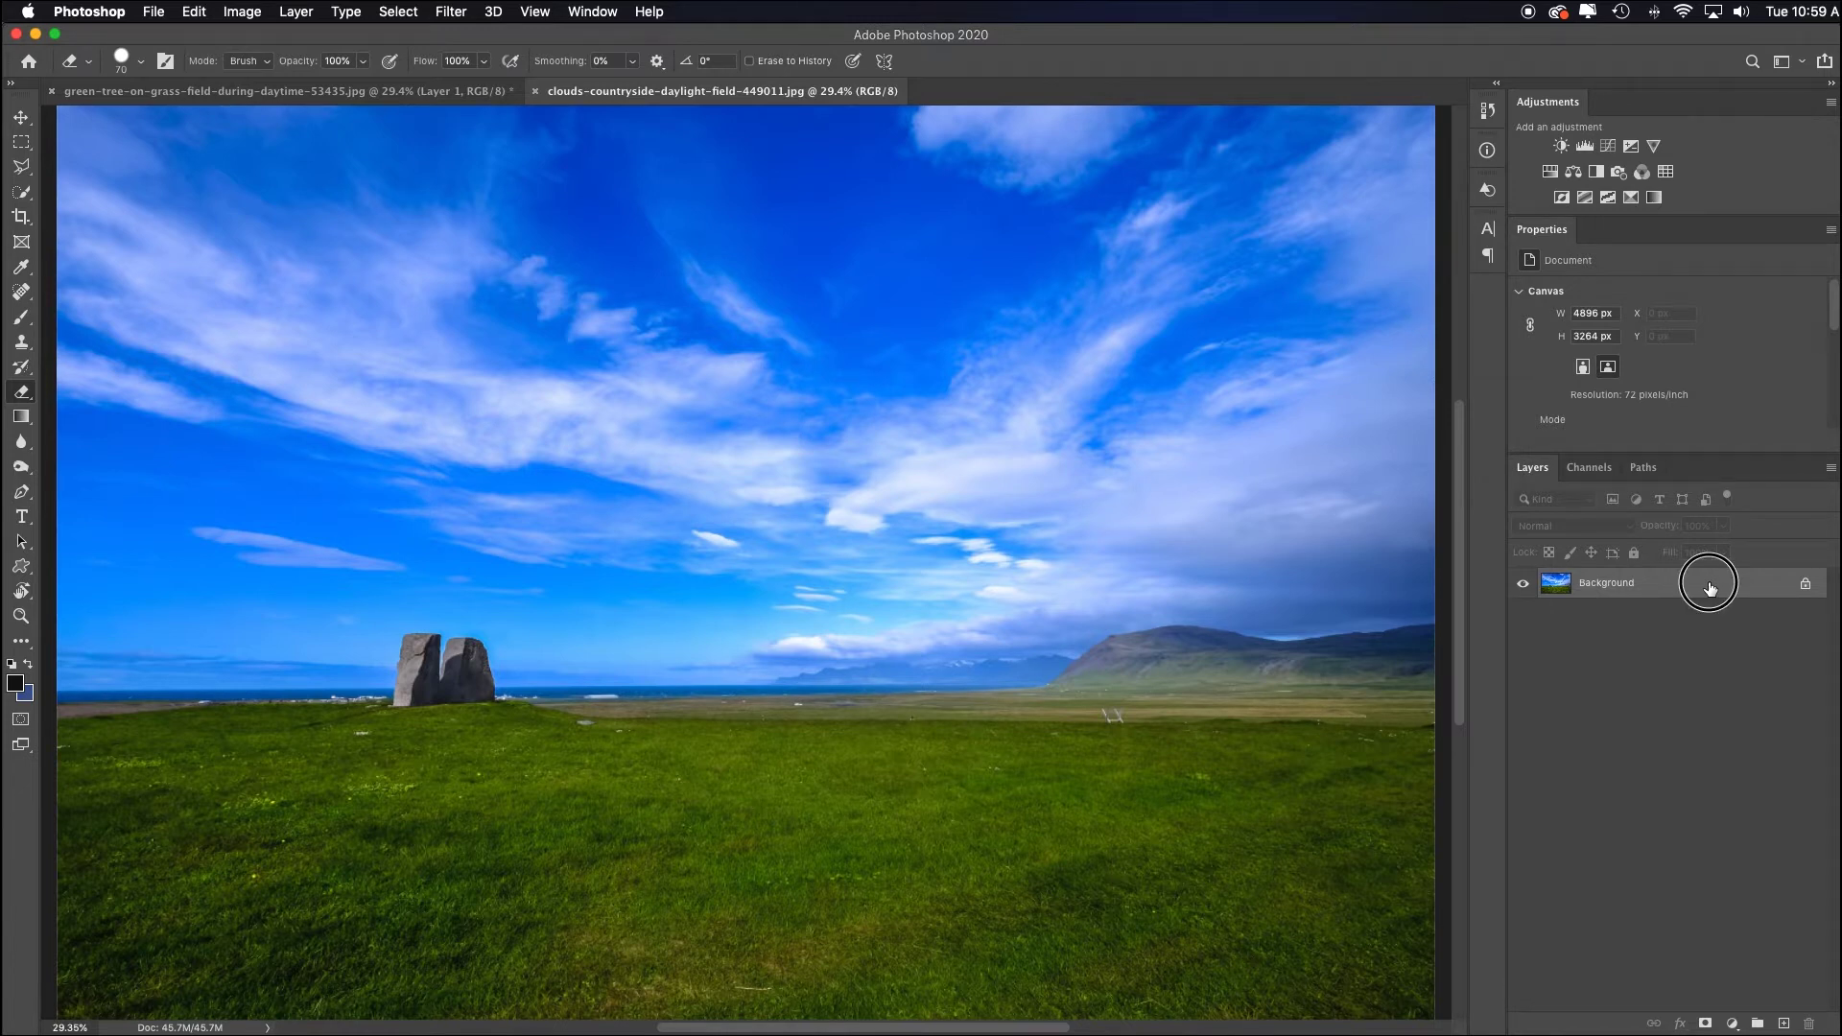
# Drag the clouds image's Background layer onto the tree canvas as Layer 3.
pyautogui.moveTo(1708, 588); pyautogui.dragTo(274, 92)
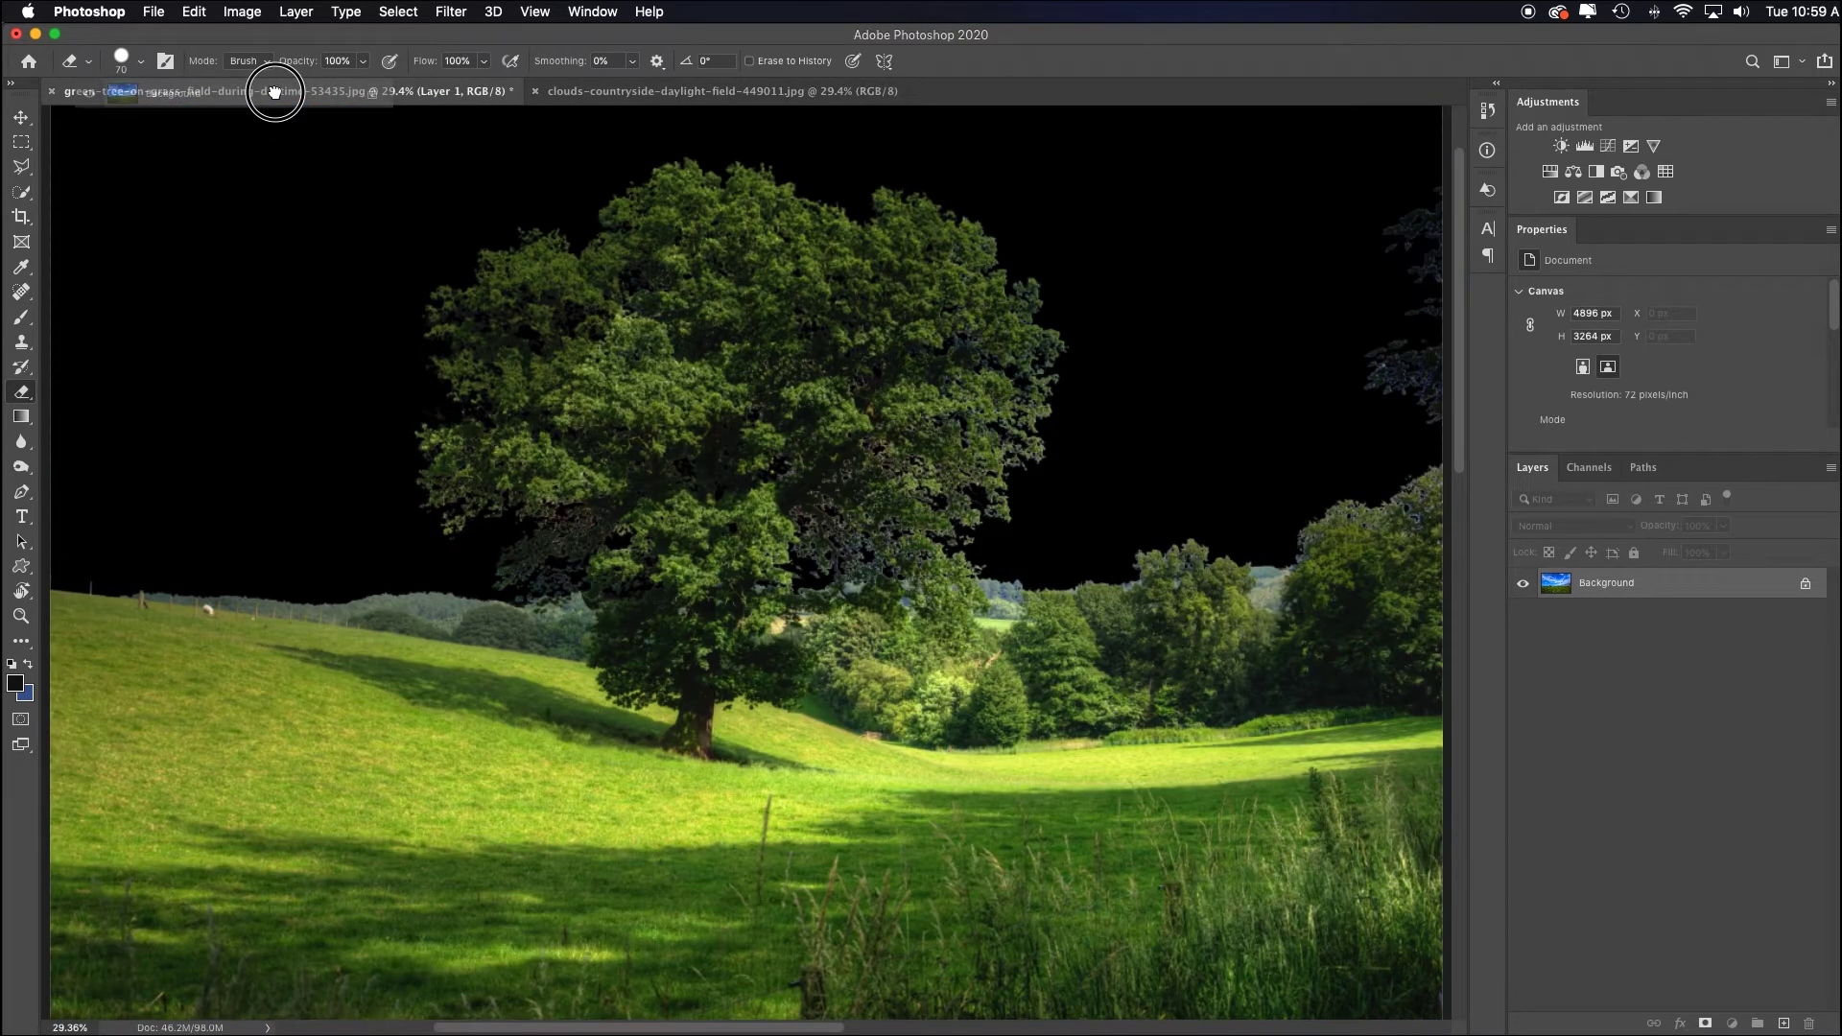
pyautogui.moveTo(275, 92); pyautogui.dragTo(805, 605)
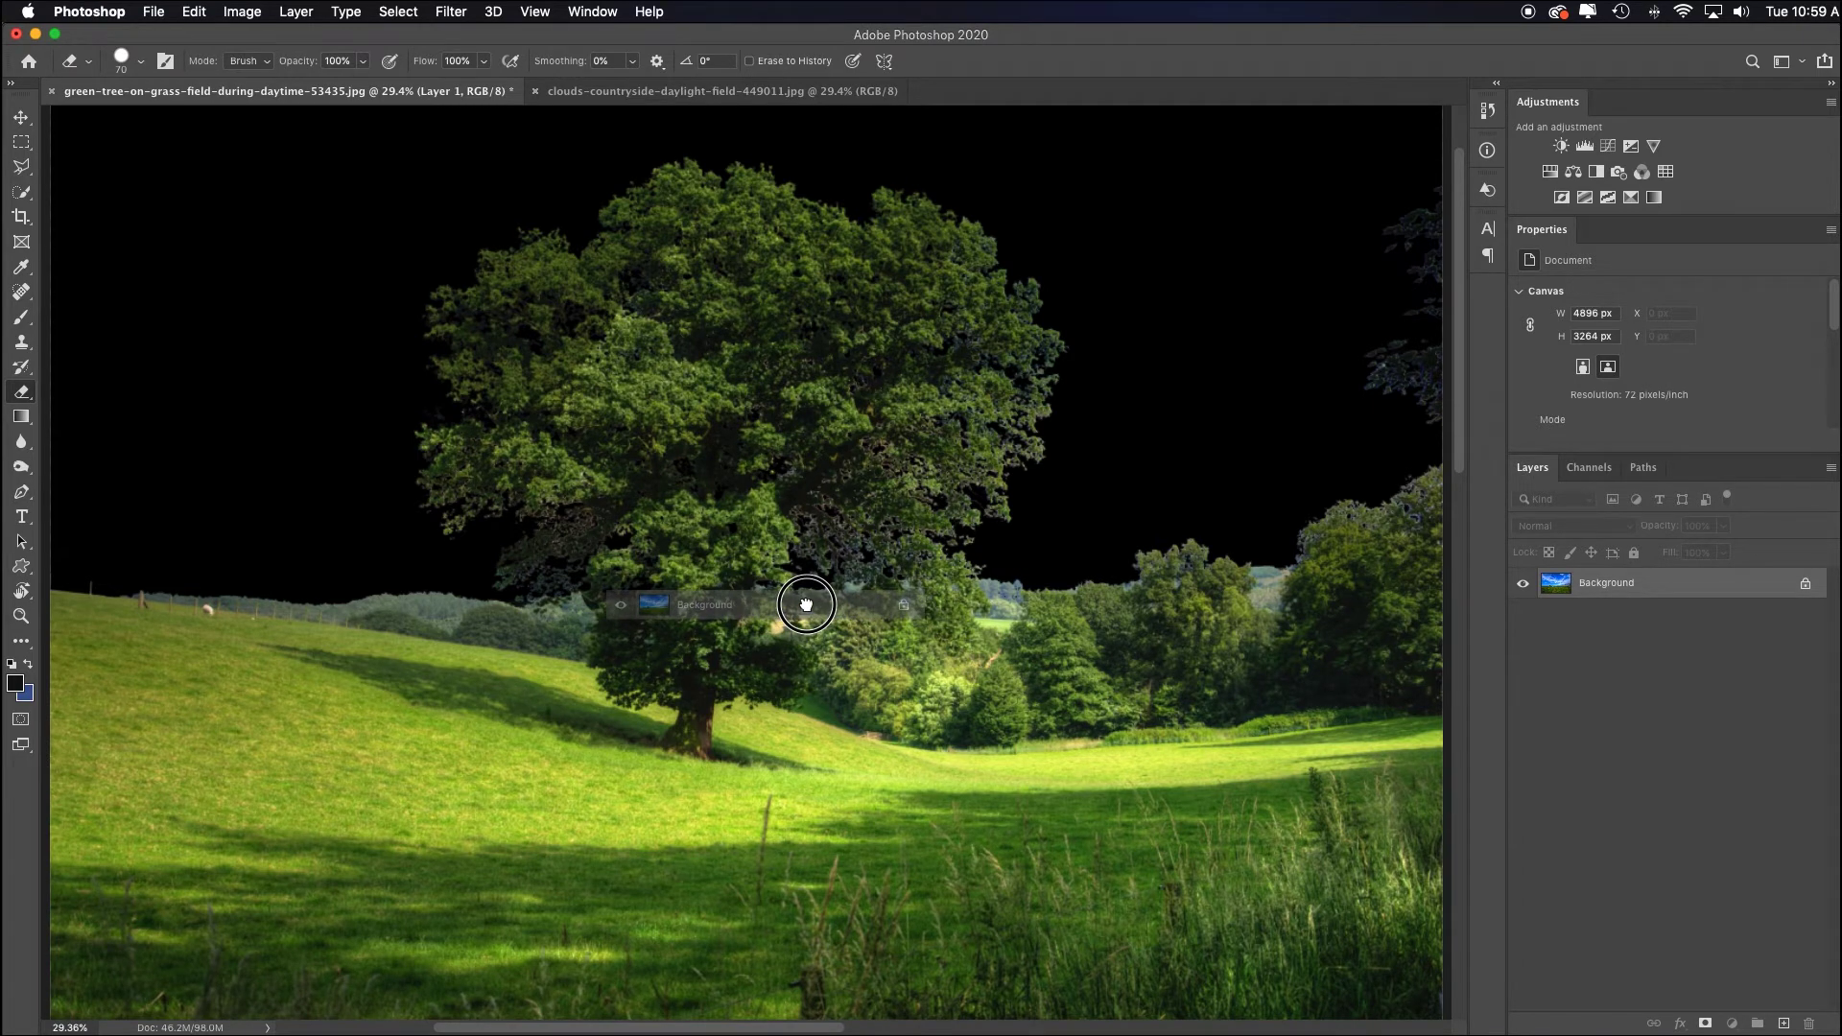
pyautogui.moveTo(806, 604); pyautogui.dragTo(806, 604)
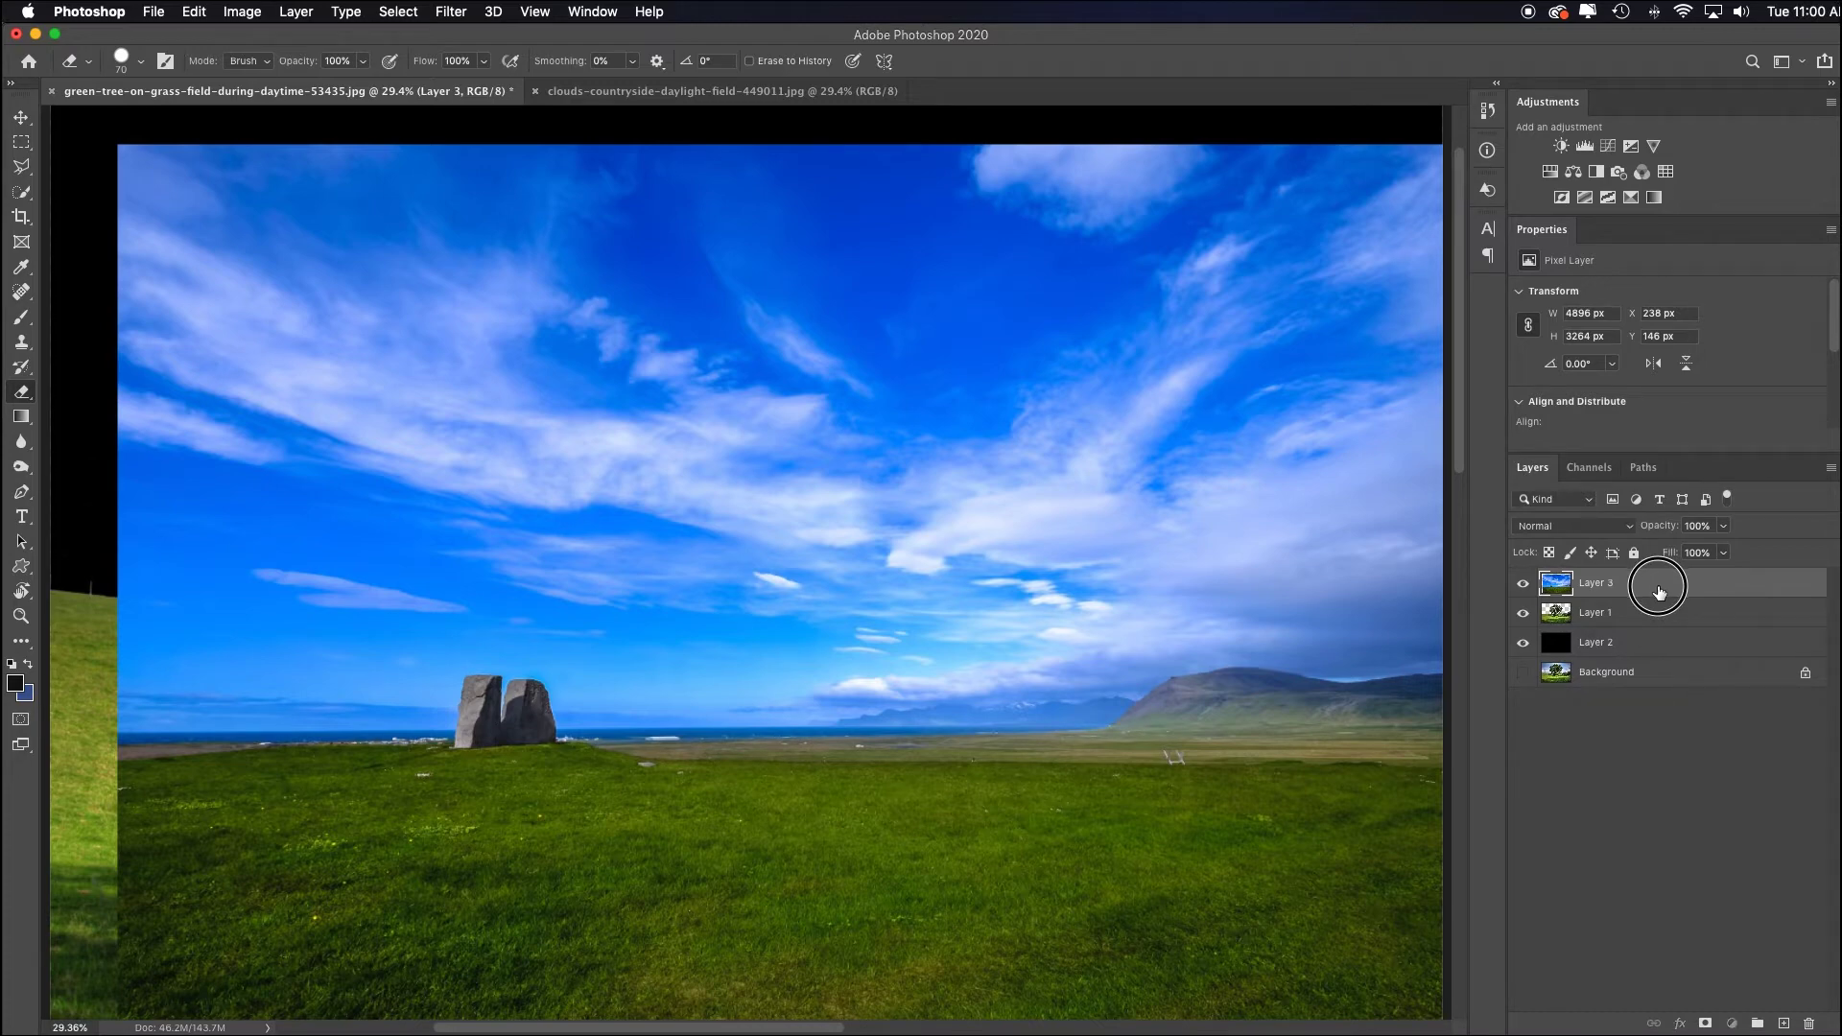
# Move the sky layer beneath the tree layer and shift it up and left.
pyautogui.moveTo(1659, 591); pyautogui.dragTo(1655, 645)
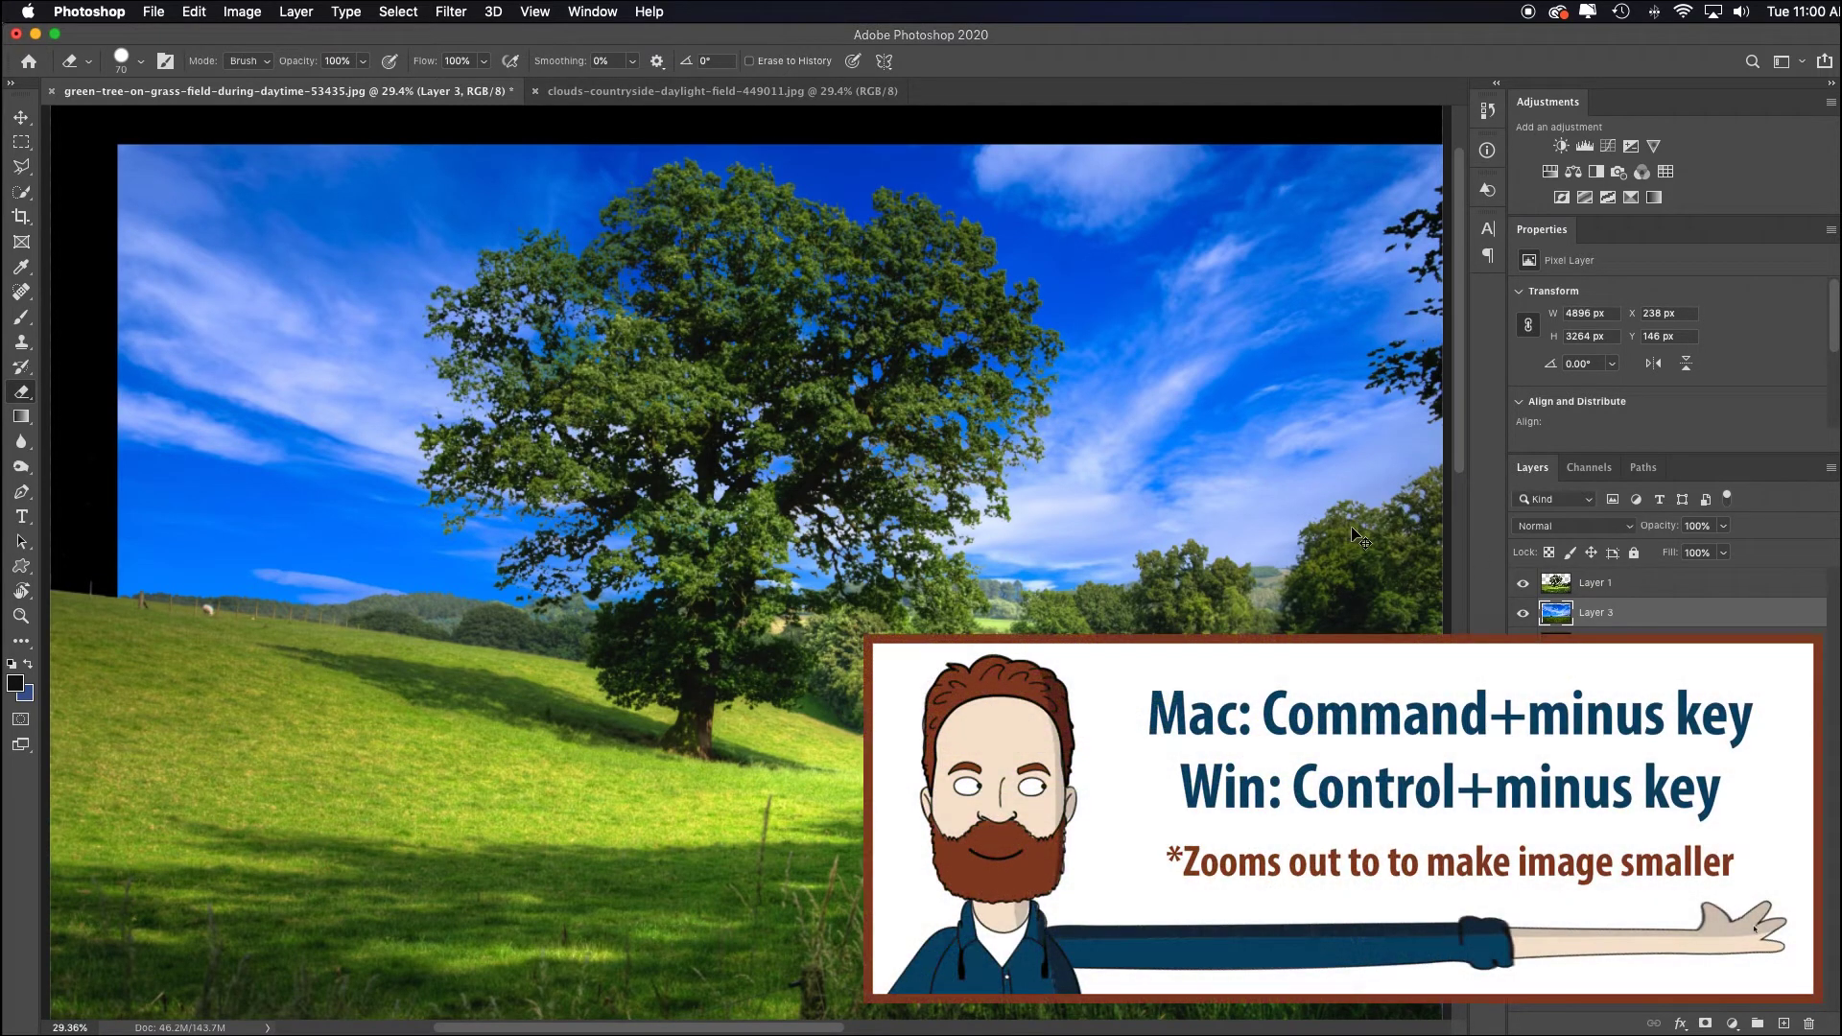
pyautogui.press('super+minus')
pyautogui.press('v')
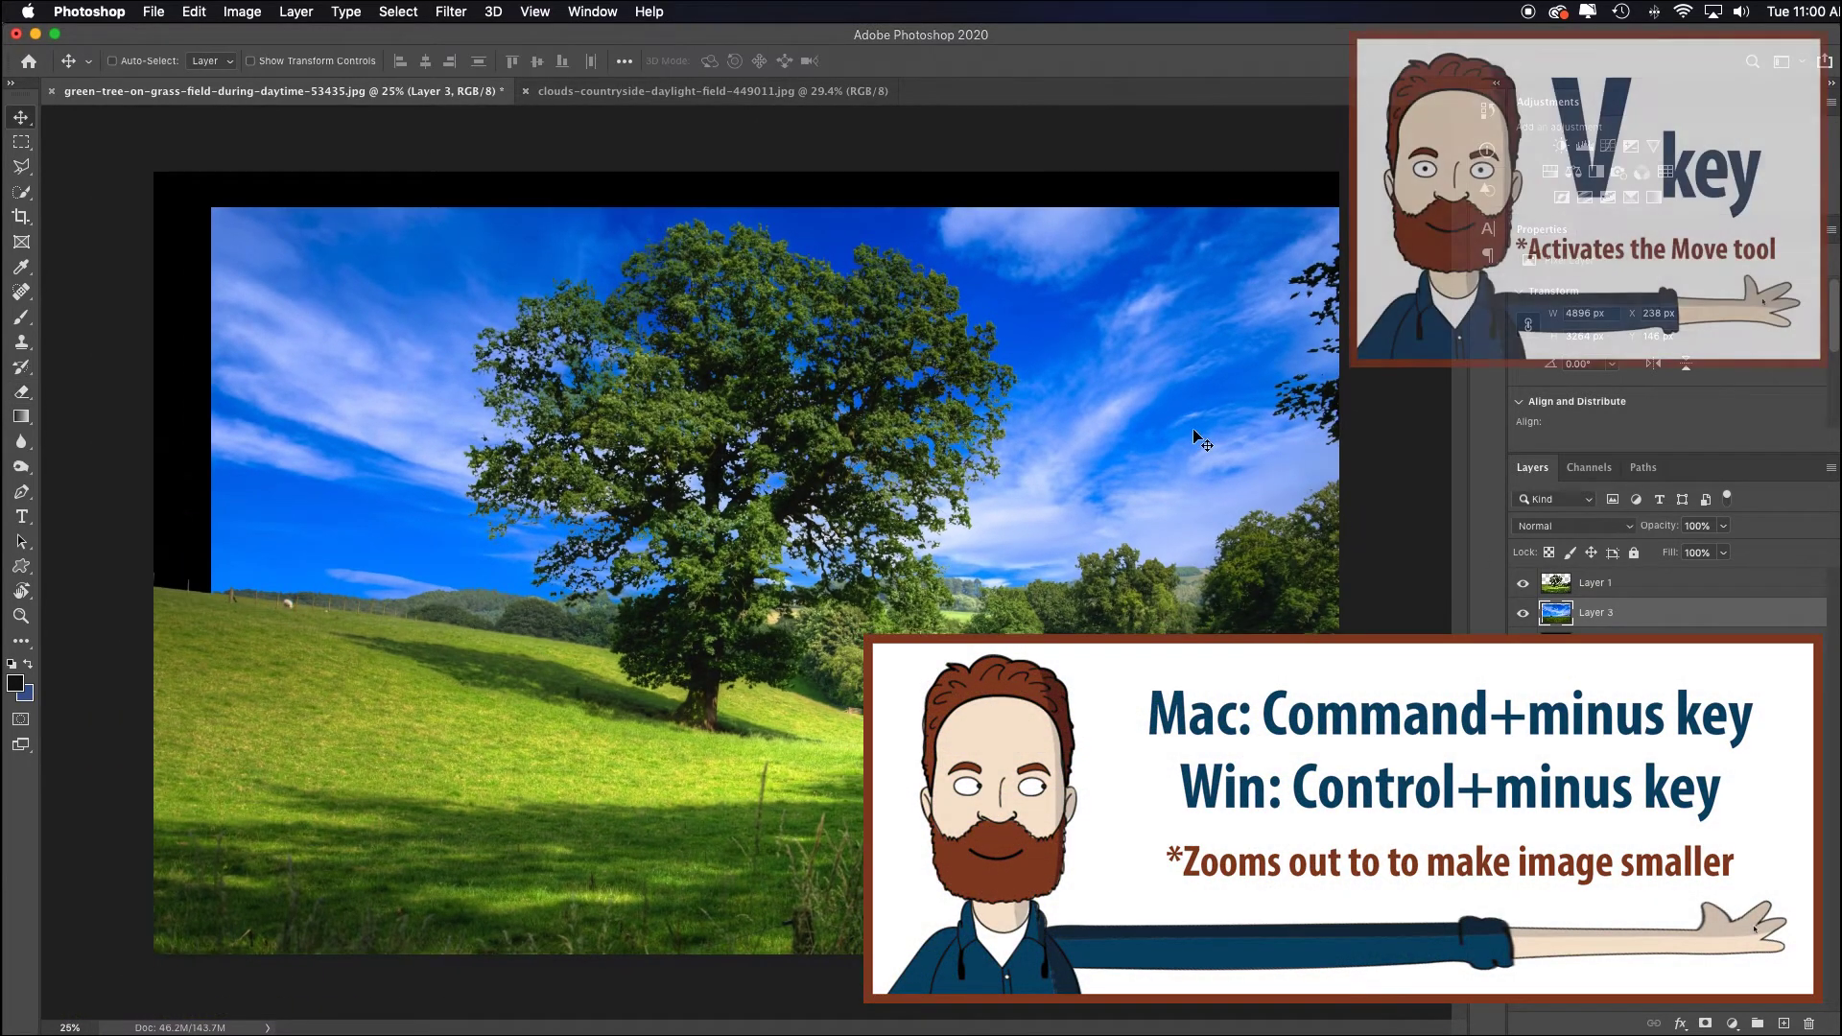
pyautogui.moveTo(1190, 434); pyautogui.dragTo(1138, 389)
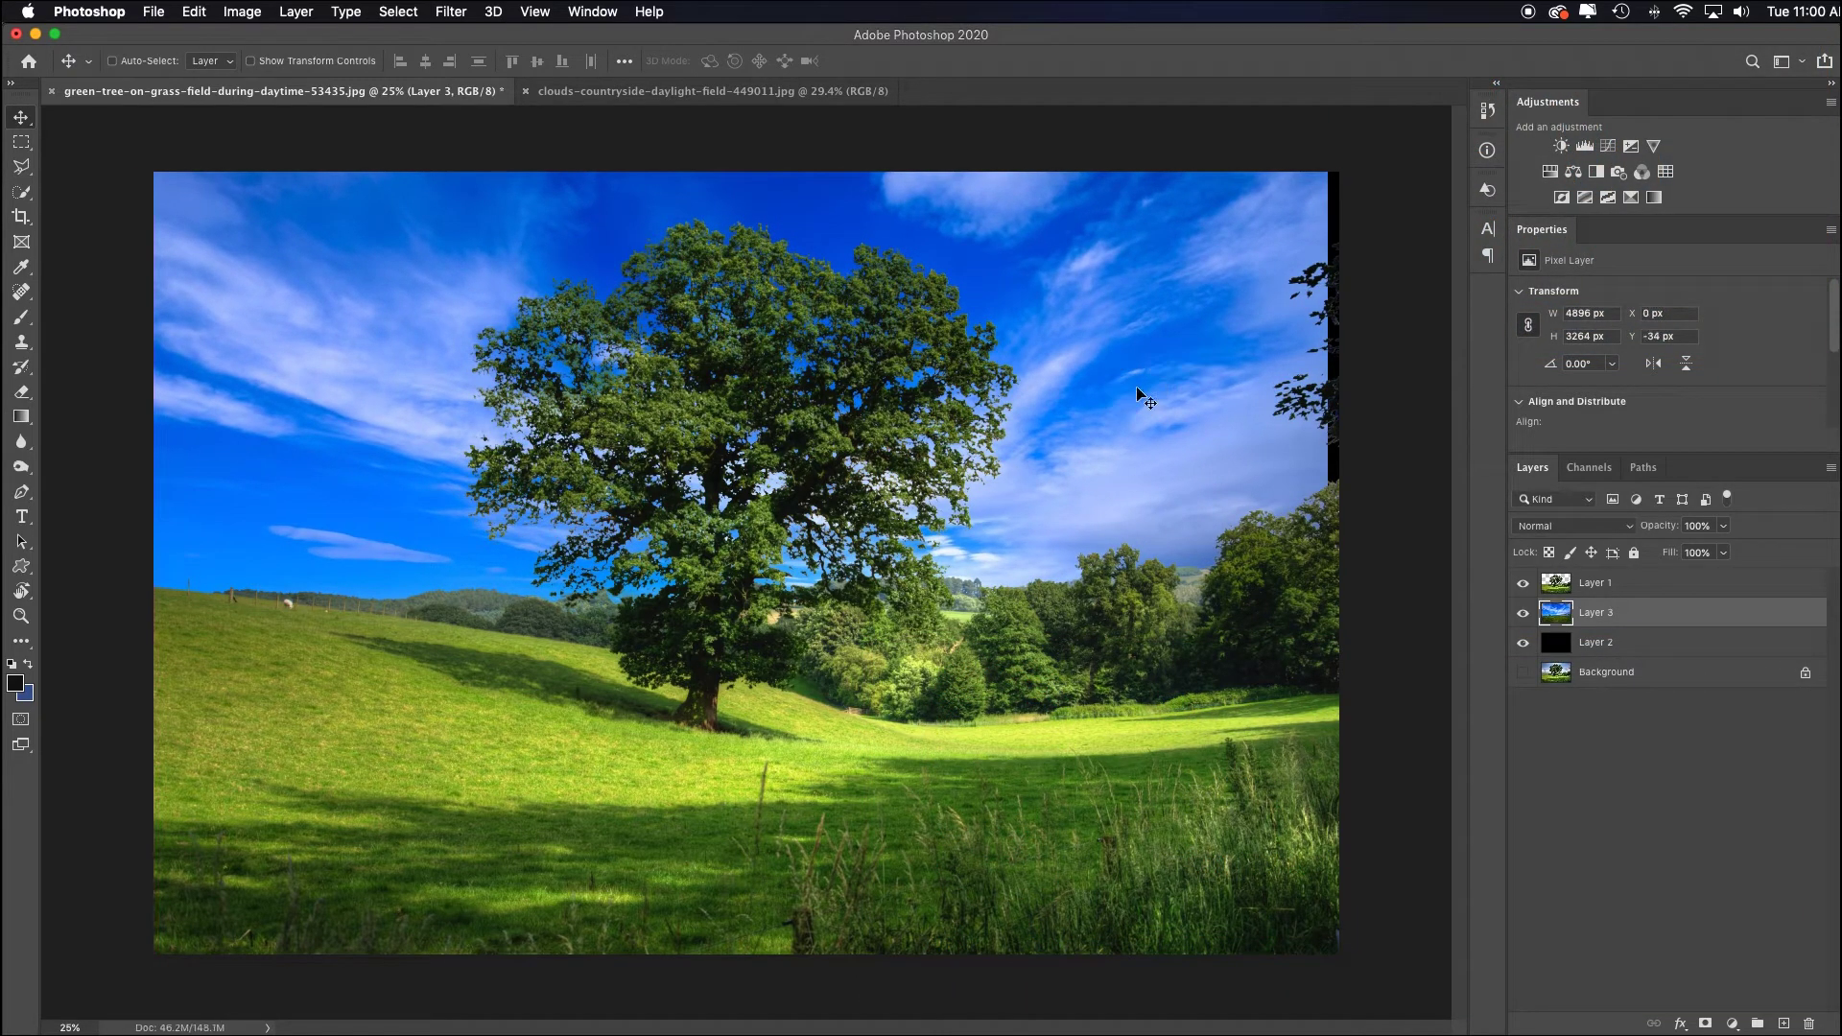
# Free-transform the sky layer larger, to 5574 × 3385 px, so it covers the canvas edge.
pyautogui.press('super')
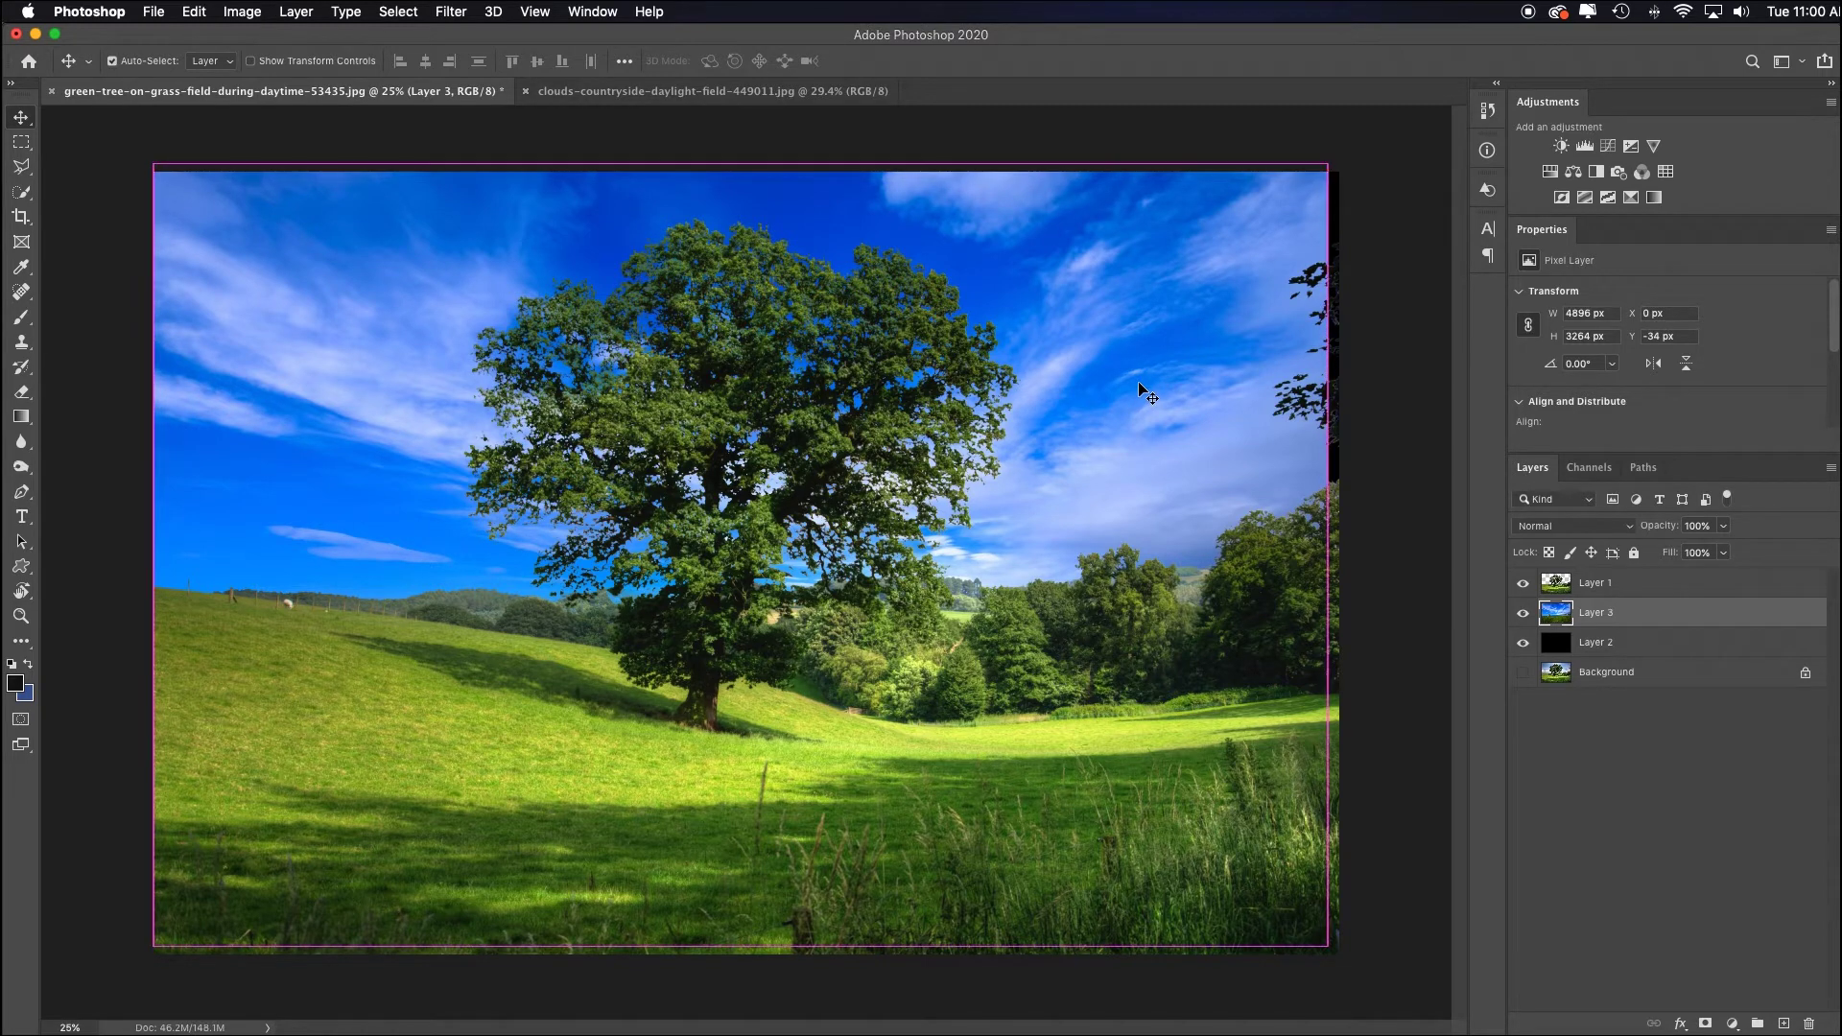
pyautogui.press('super+t')
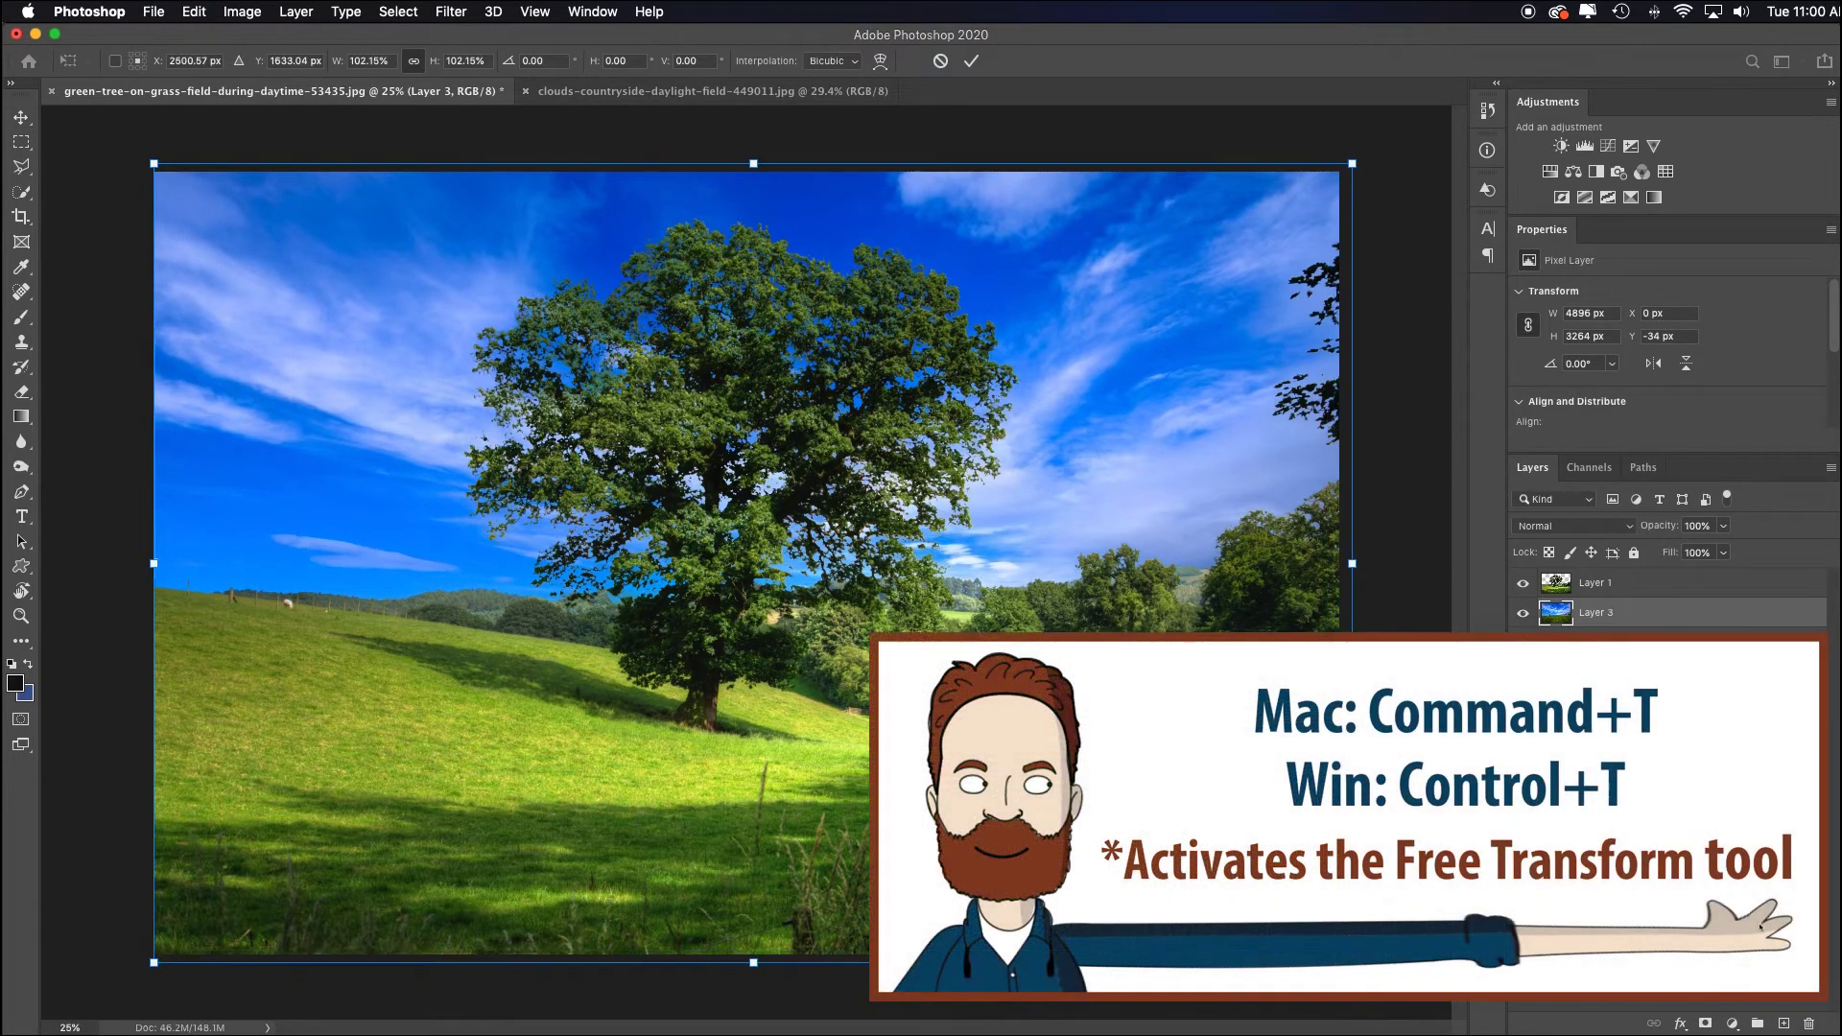
pyautogui.moveTo(1352, 962); pyautogui.dragTo(1489, 975)
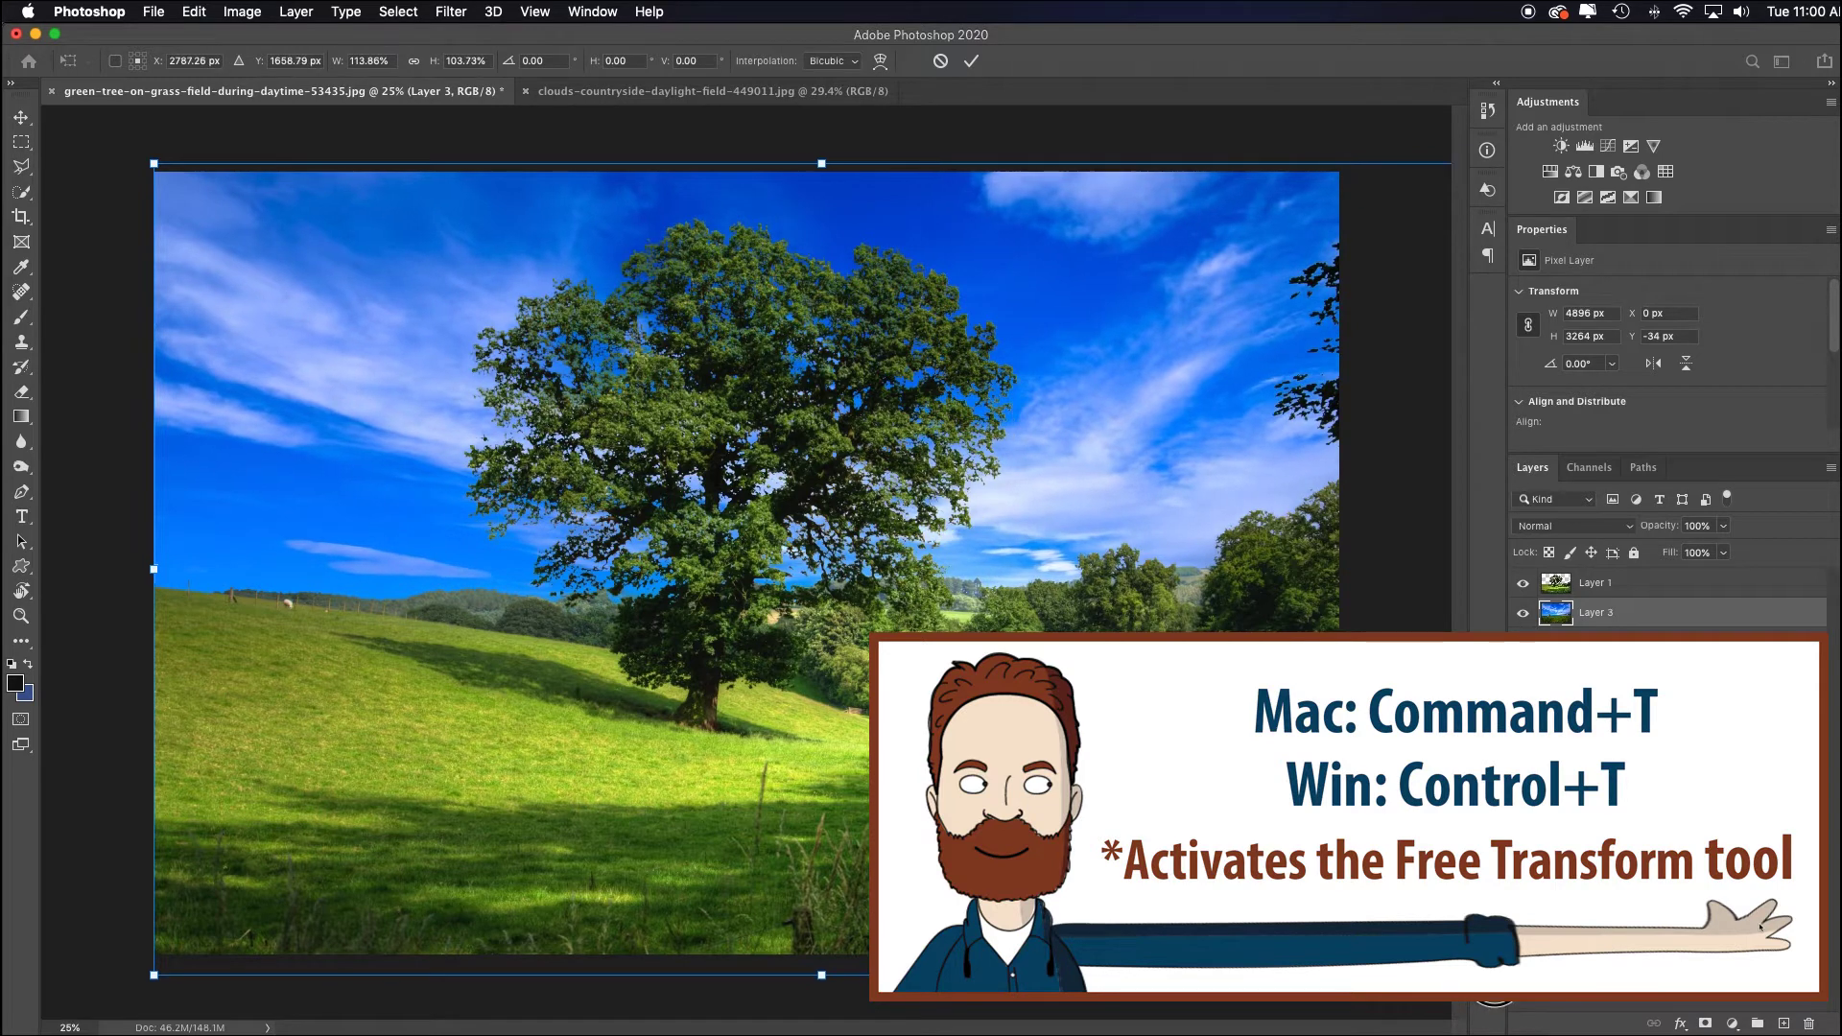
pyautogui.press('Return')
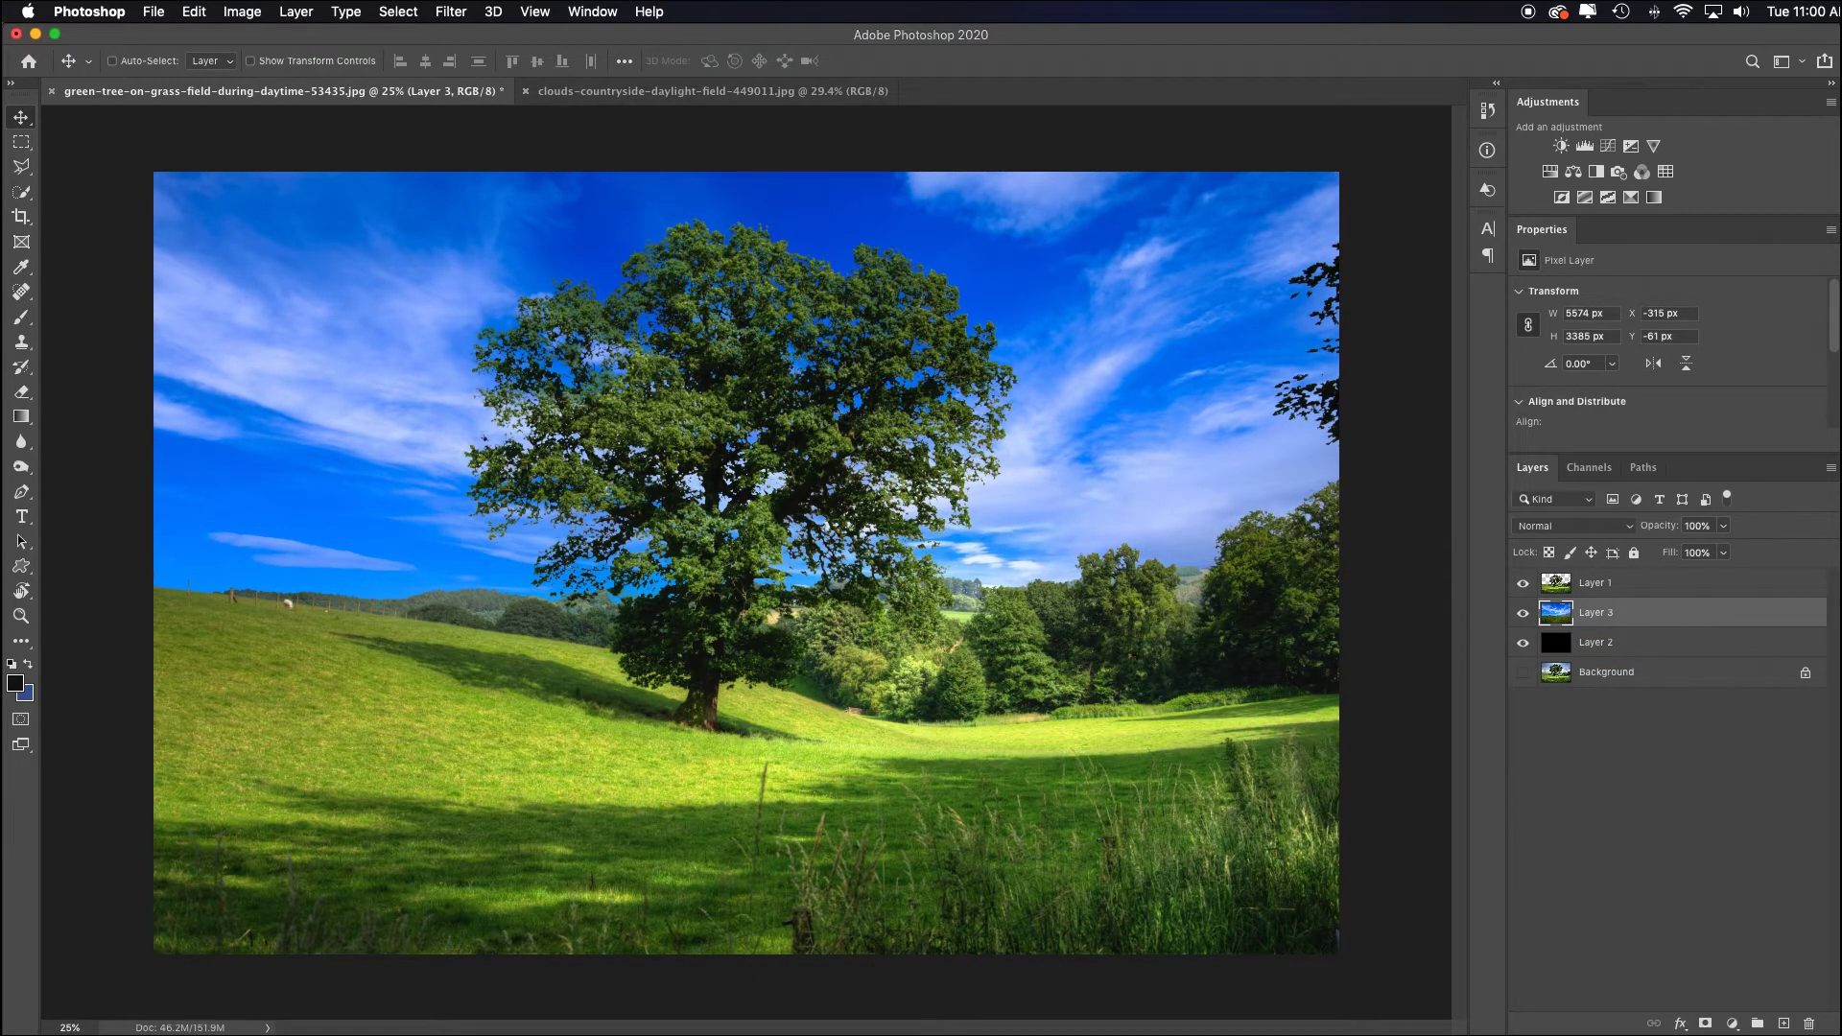
pyautogui.press('super+1')
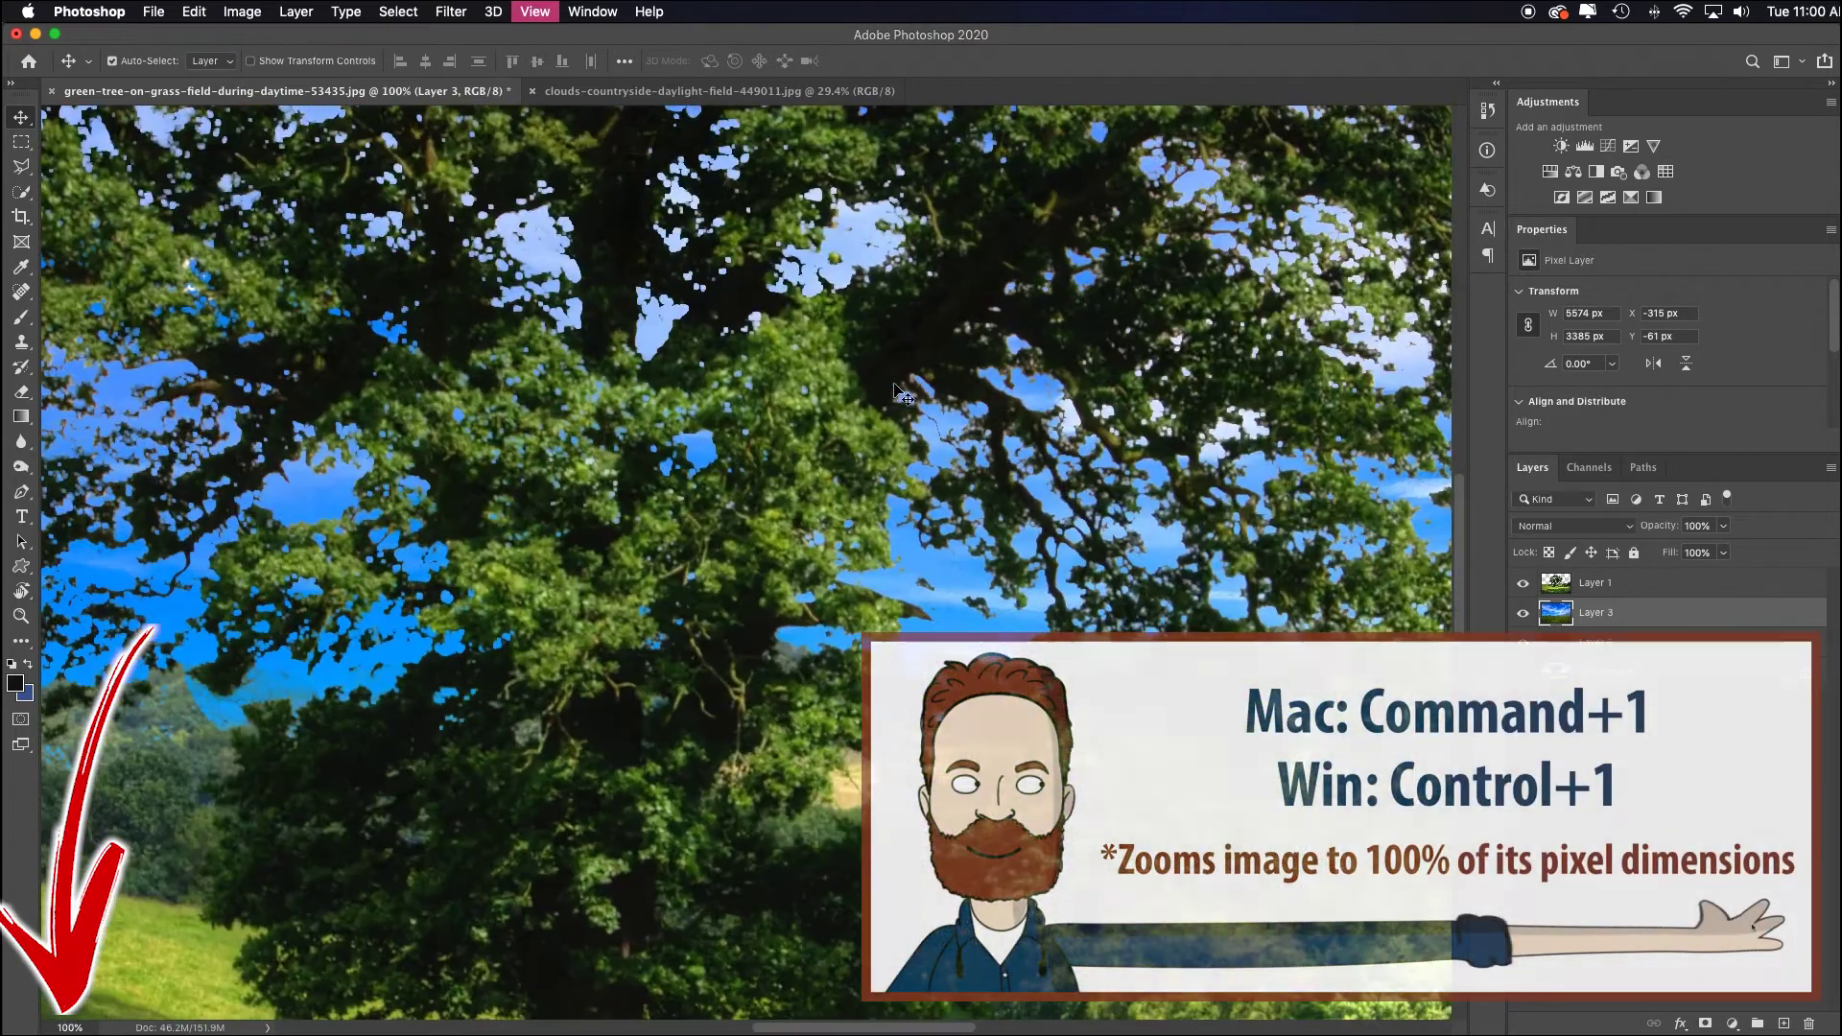
pyautogui.moveTo(691, 396); pyautogui.dragTo(1367, 533)
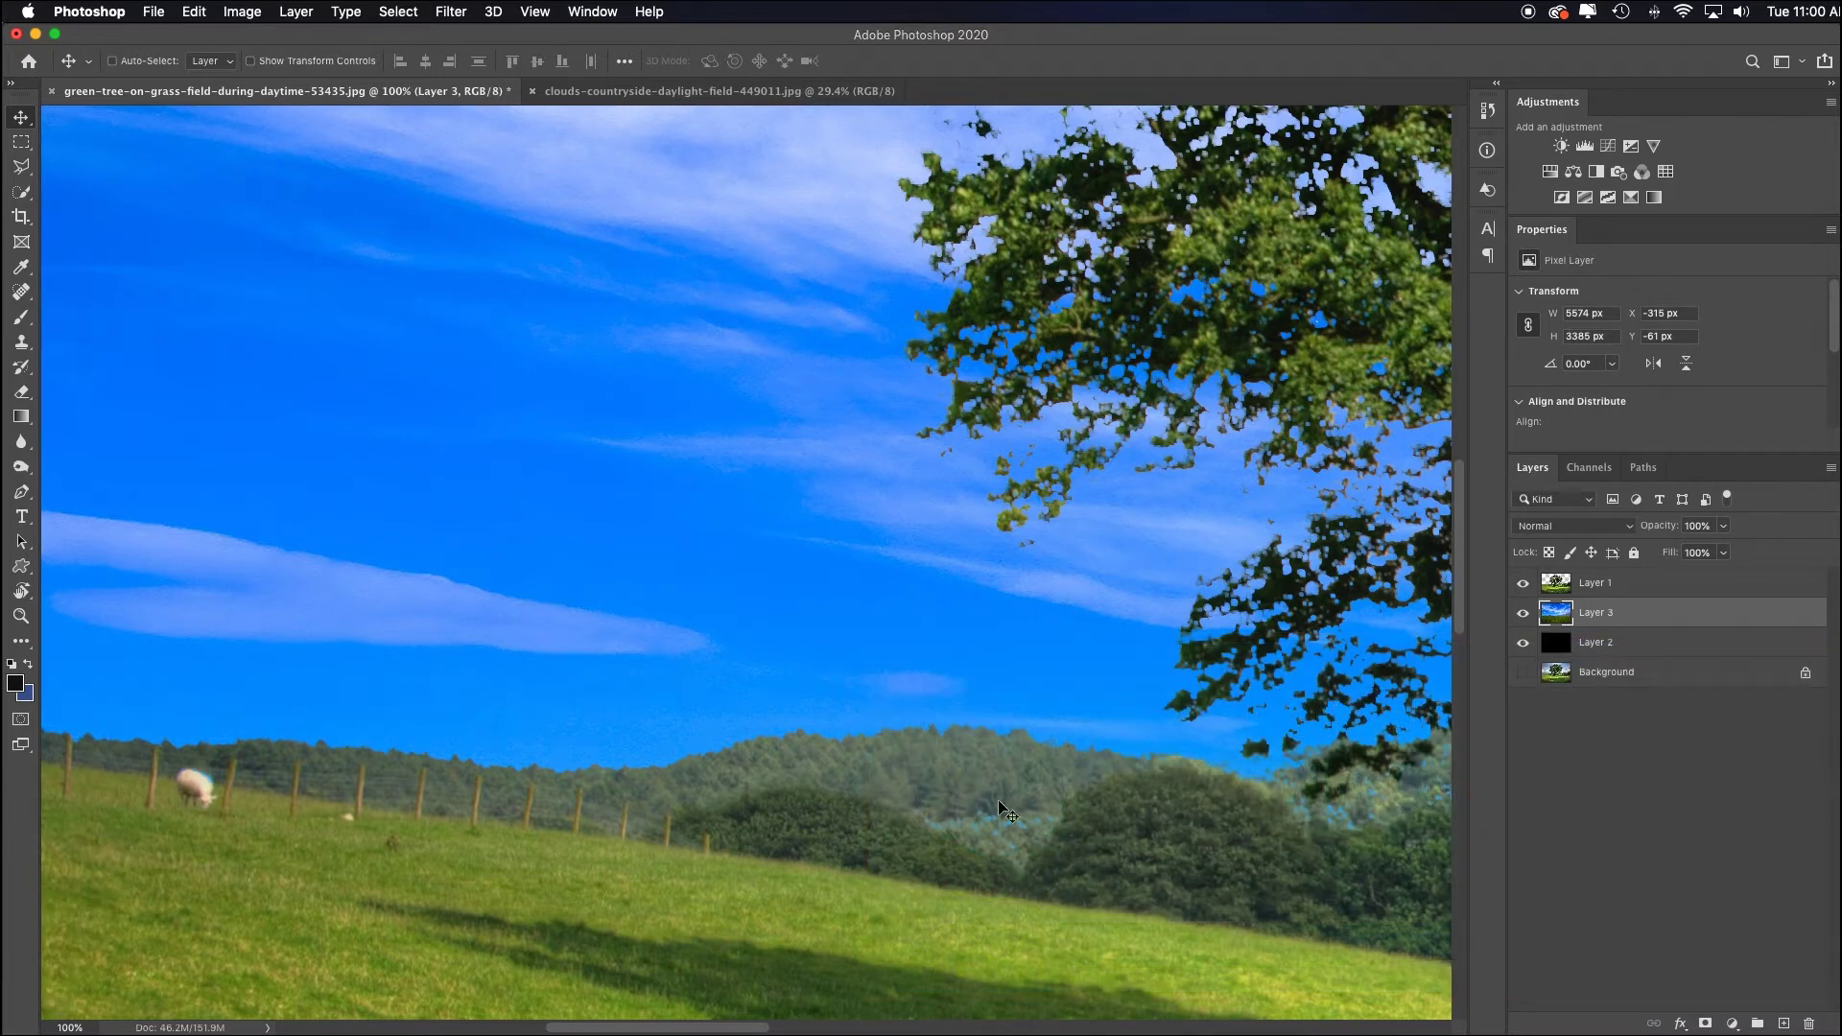
pyautogui.press('super+space')
pyautogui.moveTo(998, 843); pyautogui.dragTo(1061, 863)
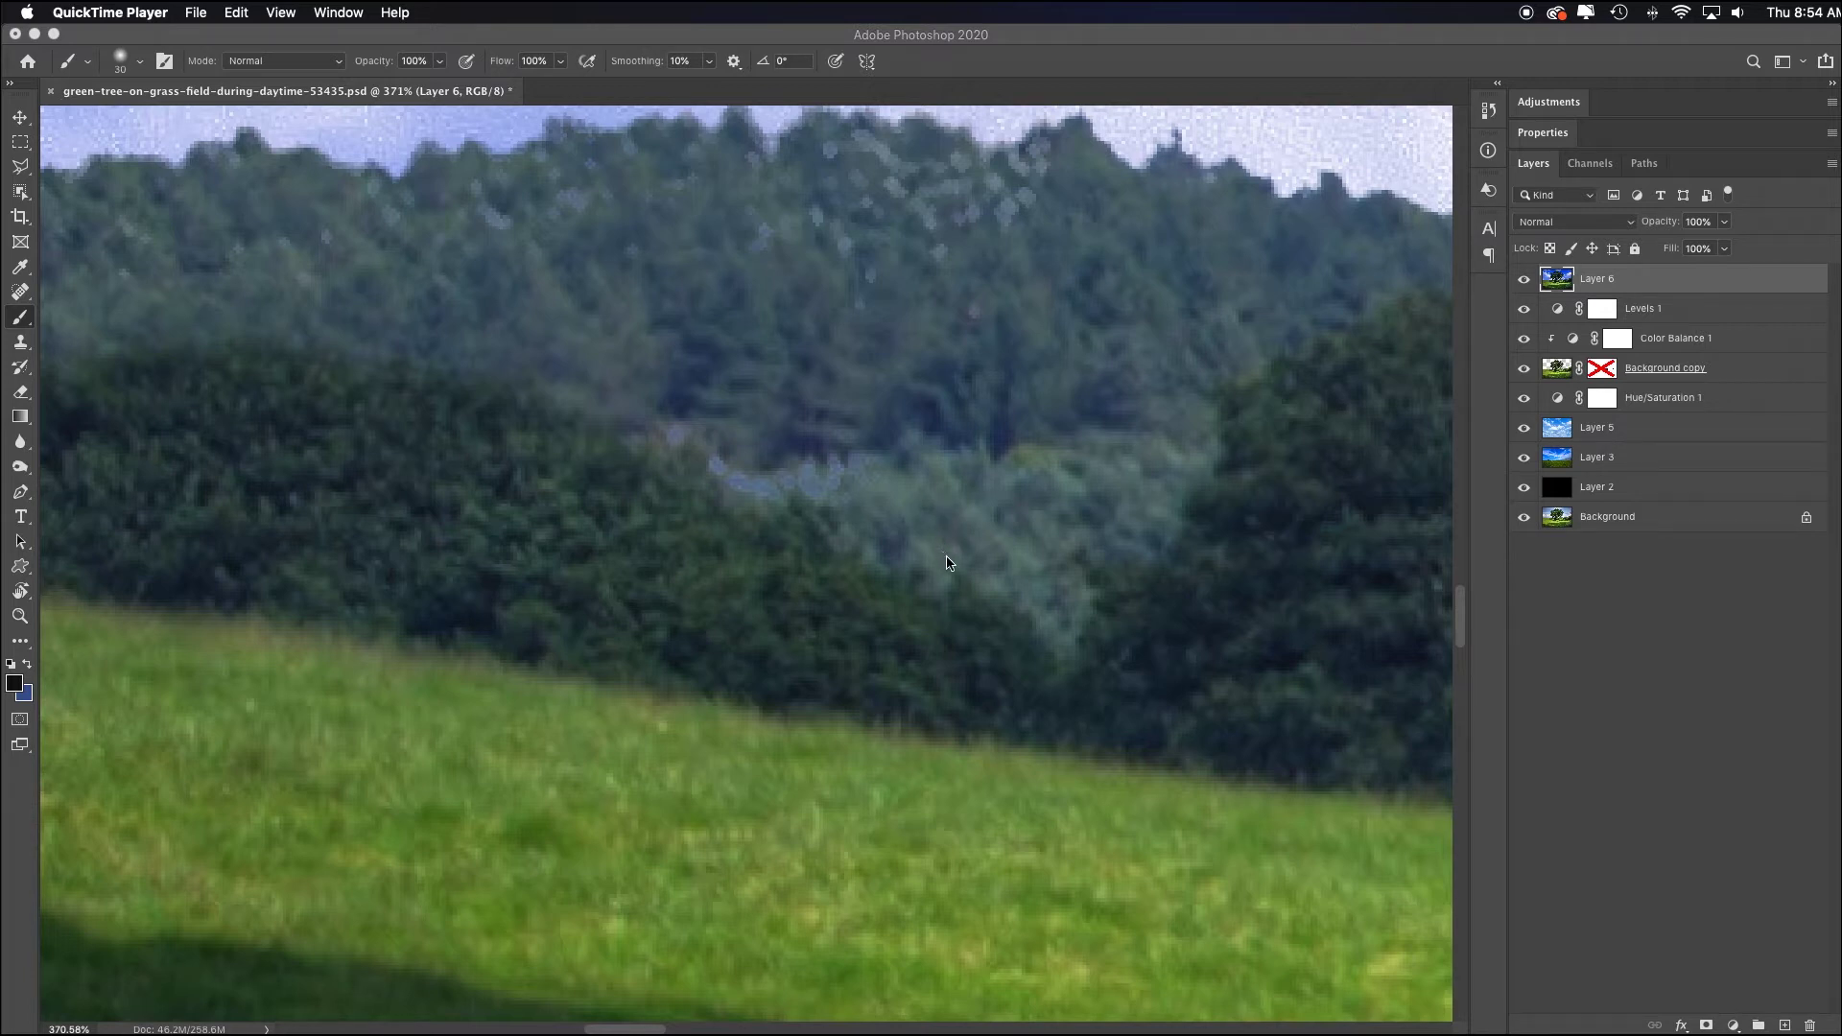
# Heal the pale blue streak across the distant trees with a smaller Spot Healing Brush.
pyautogui.scroll(2, 975, 563)
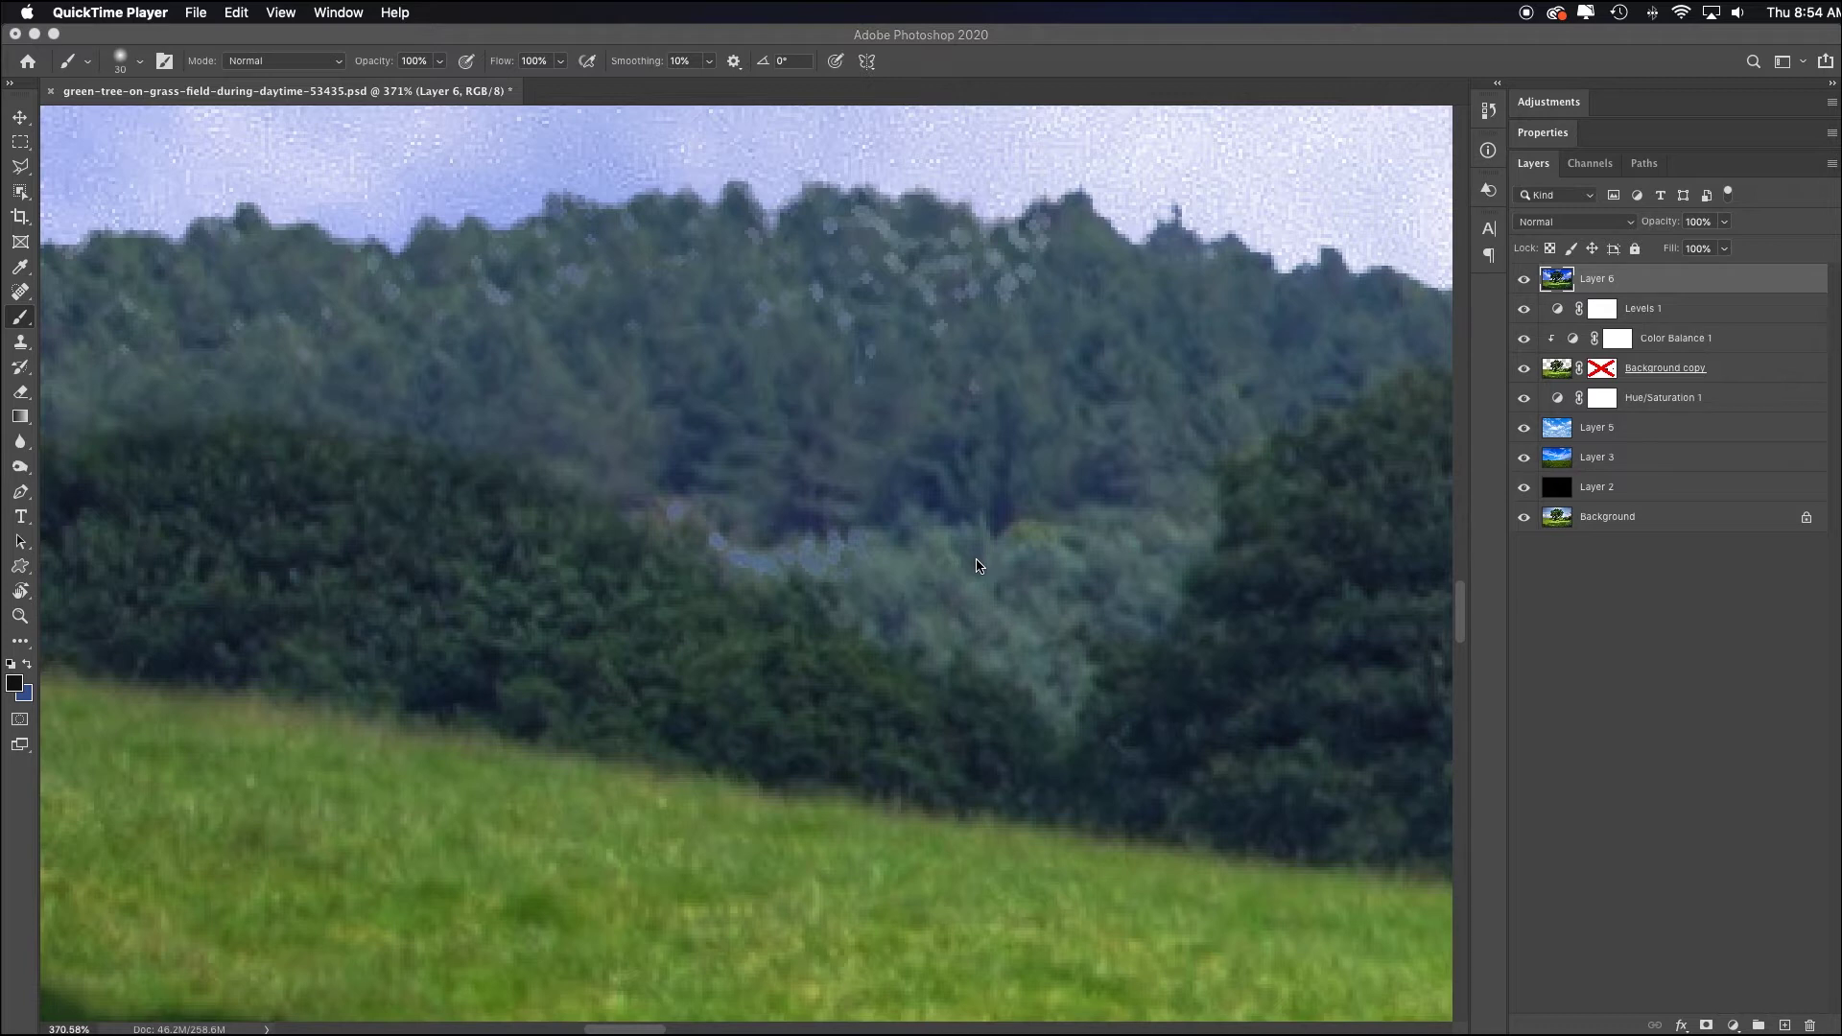
pyautogui.click(20, 293)
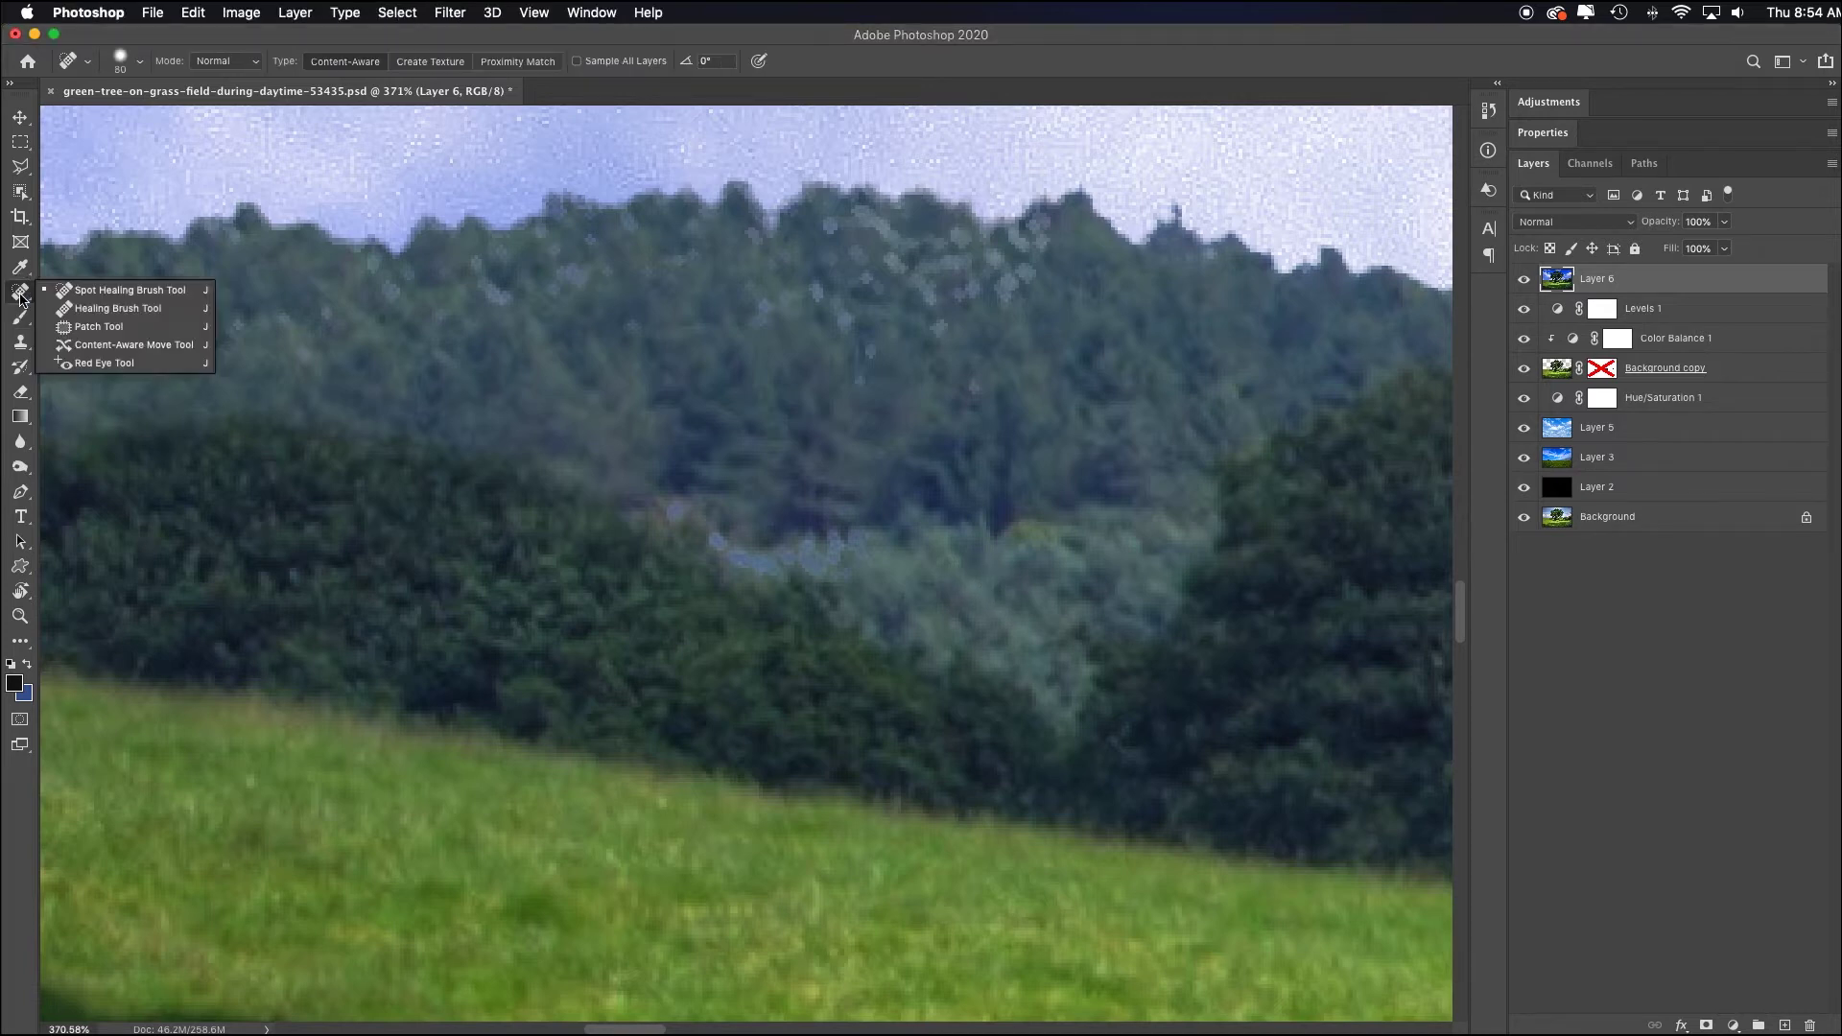
pyautogui.click(197, 290)
pyautogui.press('[')
pyautogui.press('[')
pyautogui.press('[')
pyautogui.press('[')
pyautogui.press('[')
pyautogui.press('[')
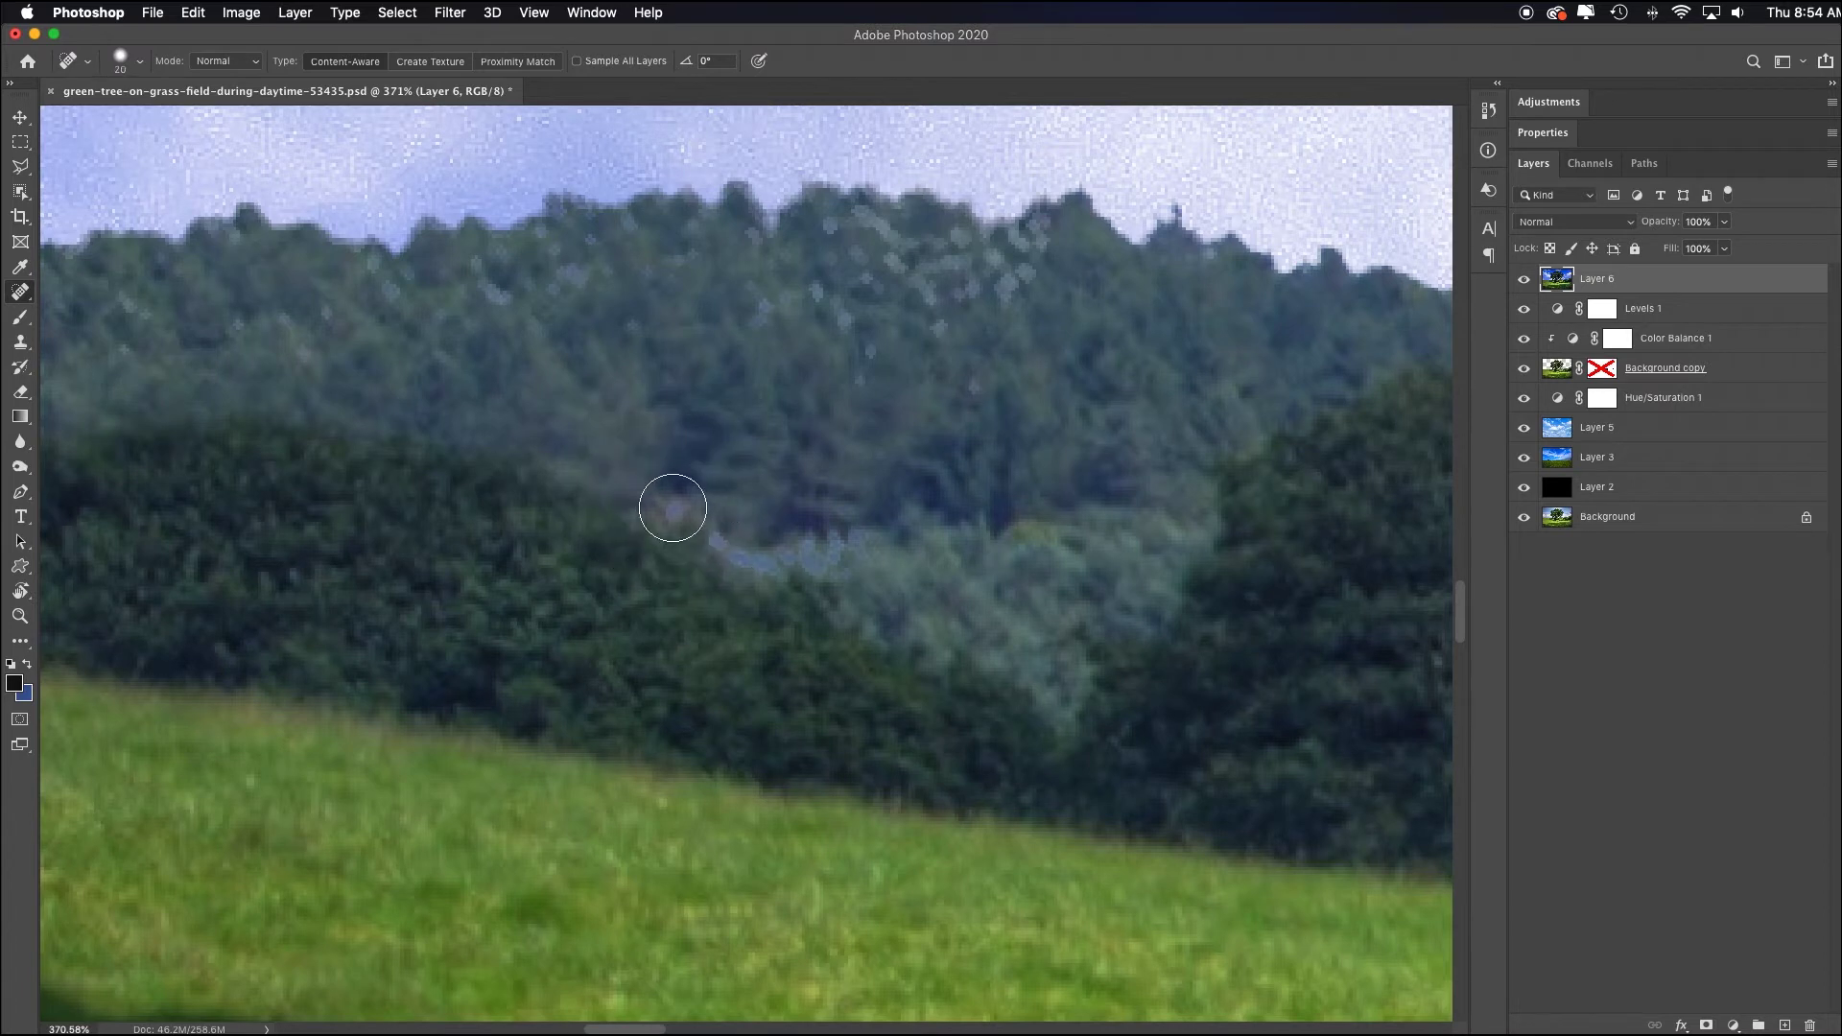
pyautogui.moveTo(673, 508)
pyautogui.mouseDown()
pyautogui.moveTo(731, 548)
pyautogui.moveTo(878, 568)
pyautogui.mouseUp()
# Heal the five remaining pale specks along the treetops with an even smaller brush.
pyautogui.press('[')
pyautogui.press('[')
pyautogui.press('[')
pyautogui.click(873, 282)
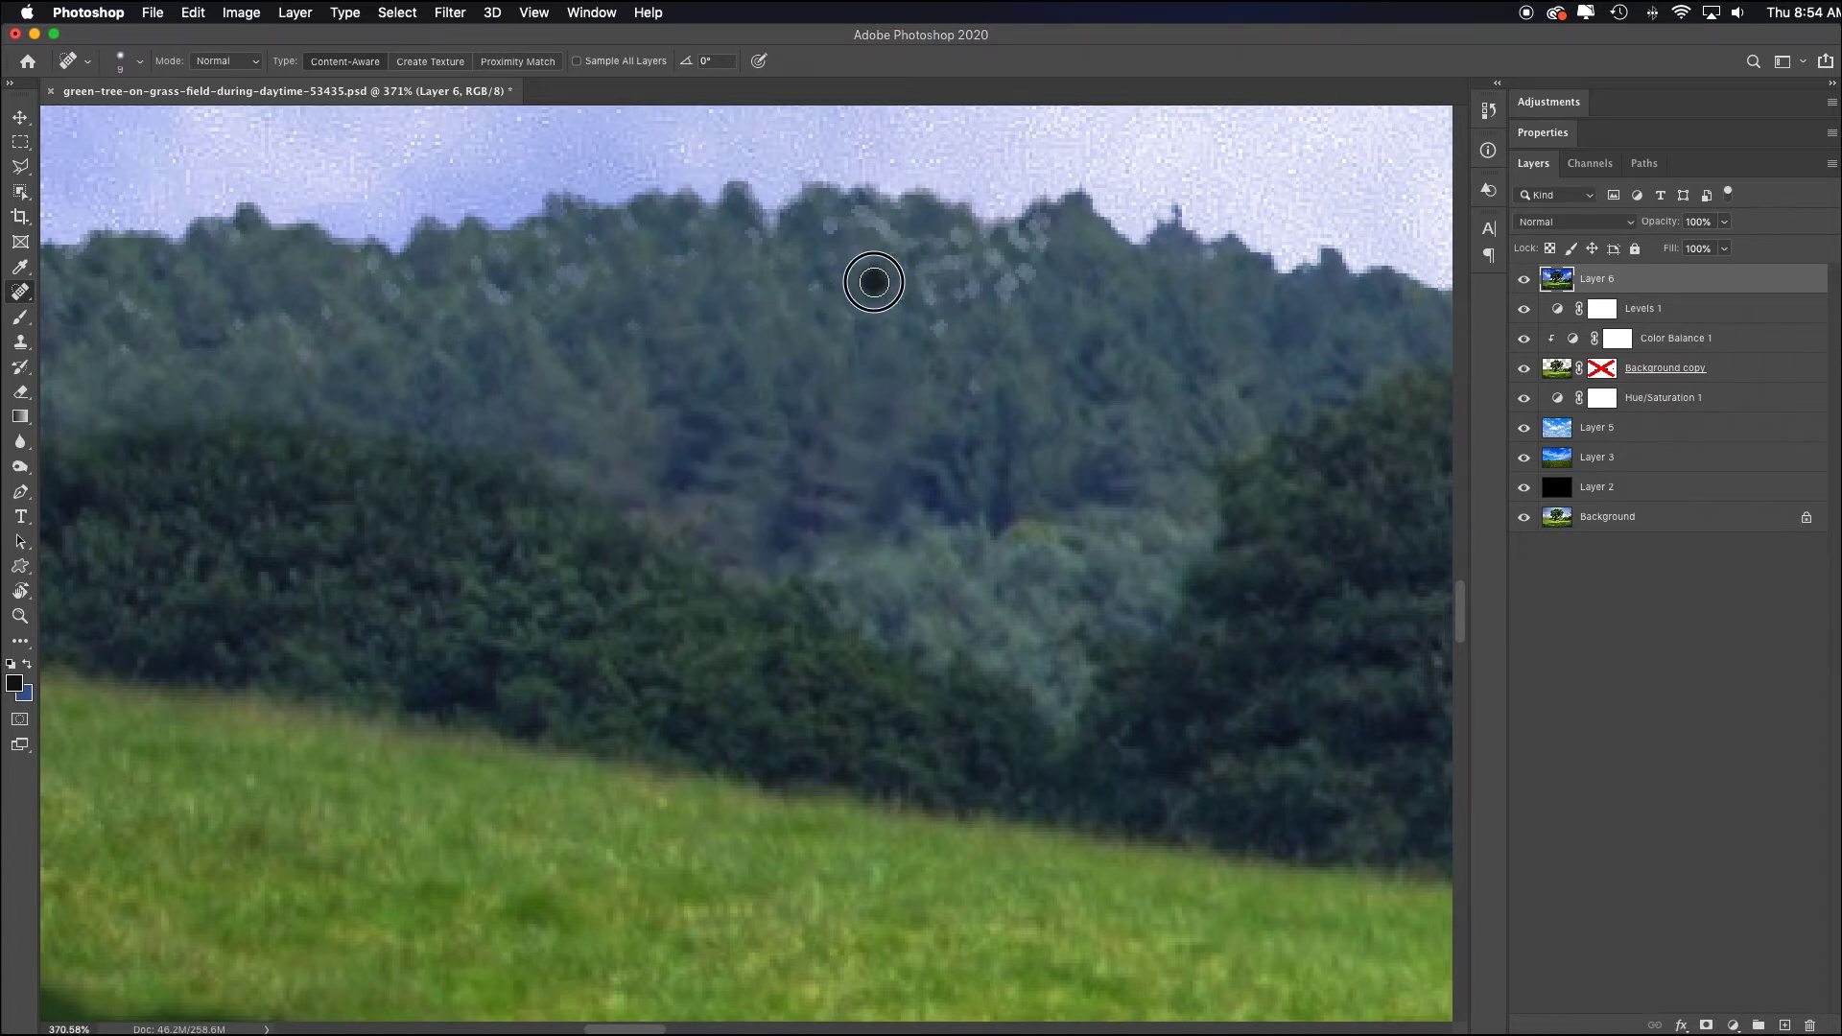
pyautogui.click(943, 280)
pyautogui.click(1016, 262)
pyautogui.click(988, 383)
pyautogui.click(982, 390)
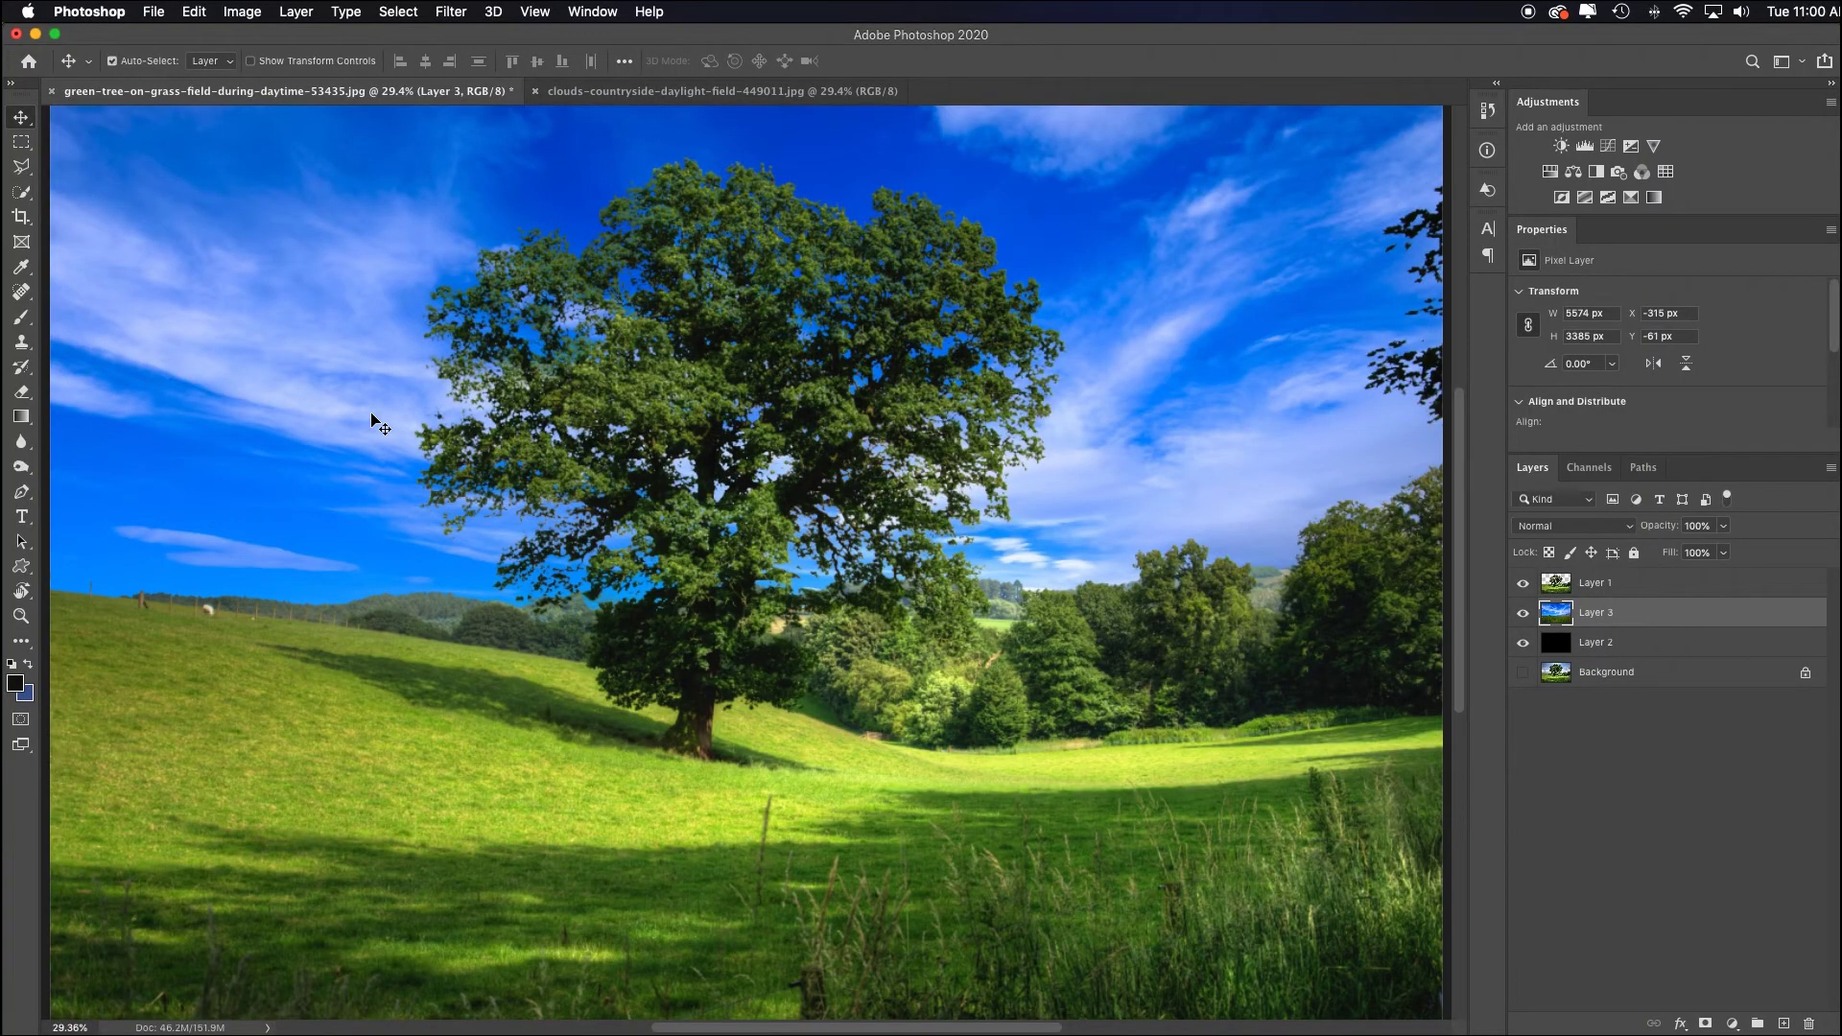
# Inspect the sky's grain at 100% and about 400% zoom, then open the Filter menu.
pyautogui.press('super+1')
pyautogui.moveTo(375, 441); pyautogui.dragTo(1490, 465)
pyautogui.moveTo(604, 362); pyautogui.dragTo(950, 557)
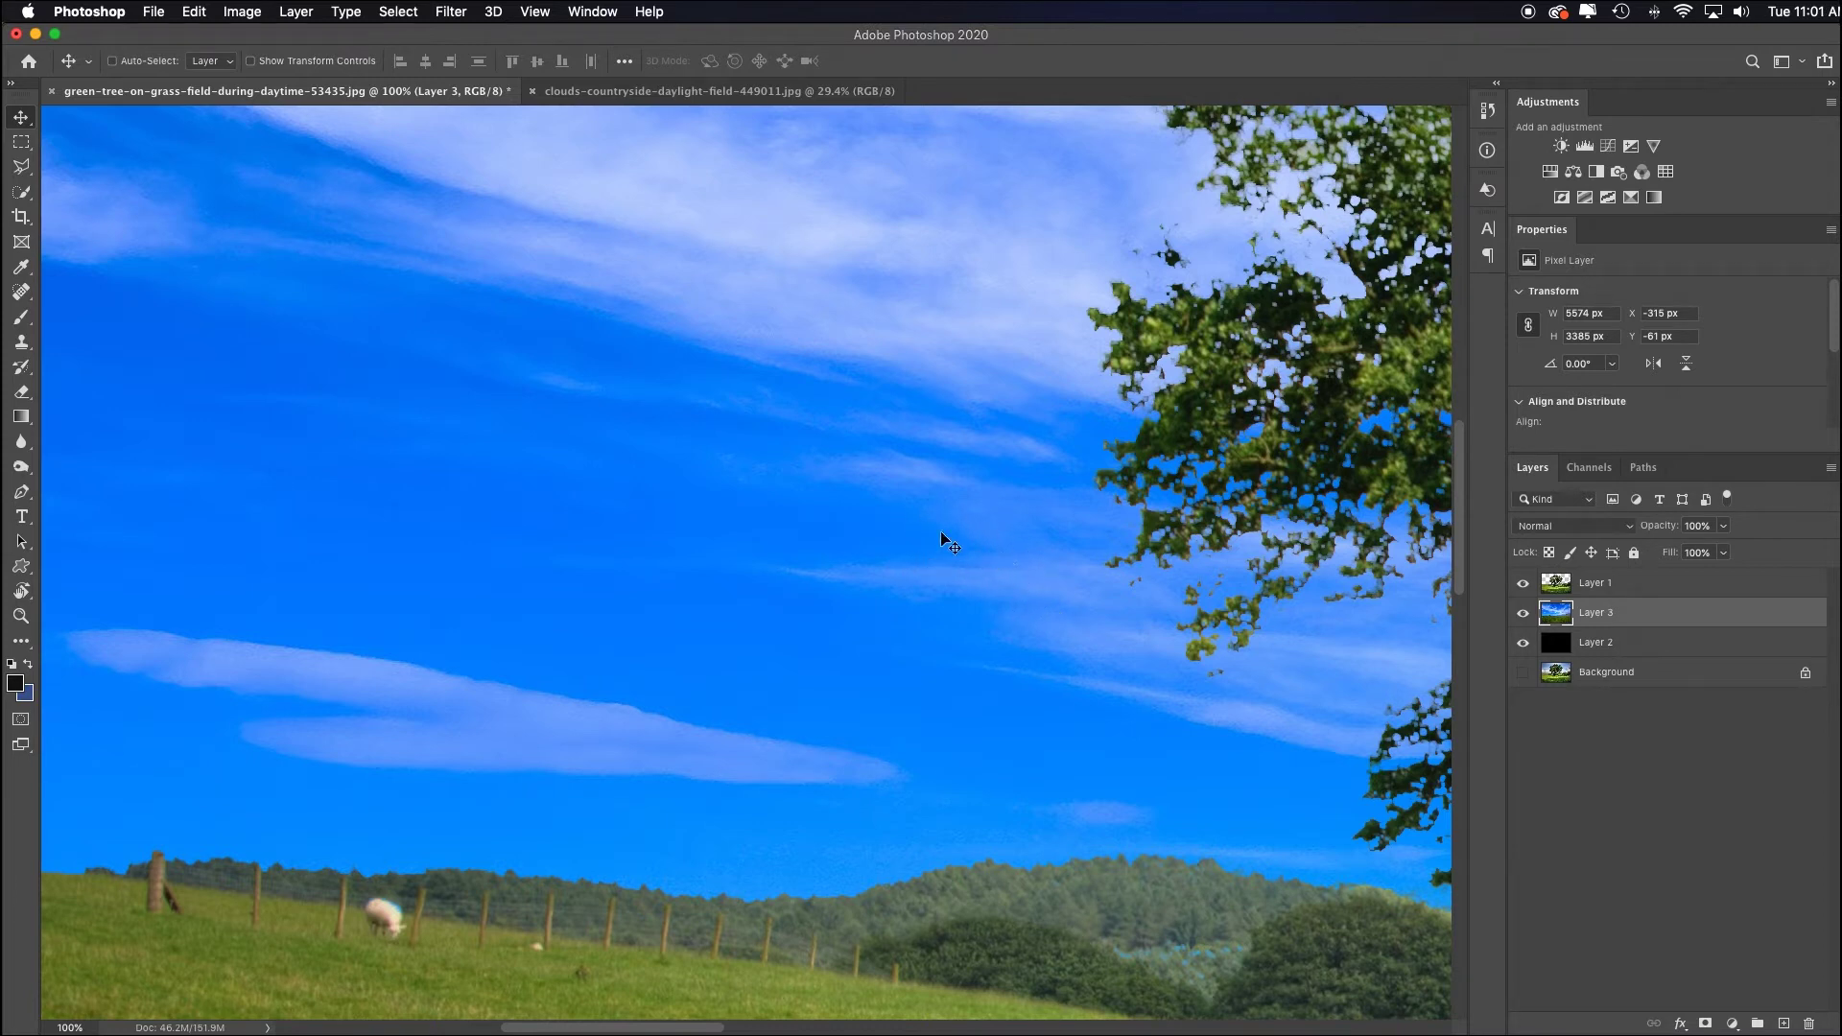
pyautogui.moveTo(940, 533); pyautogui.dragTo(1049, 614)
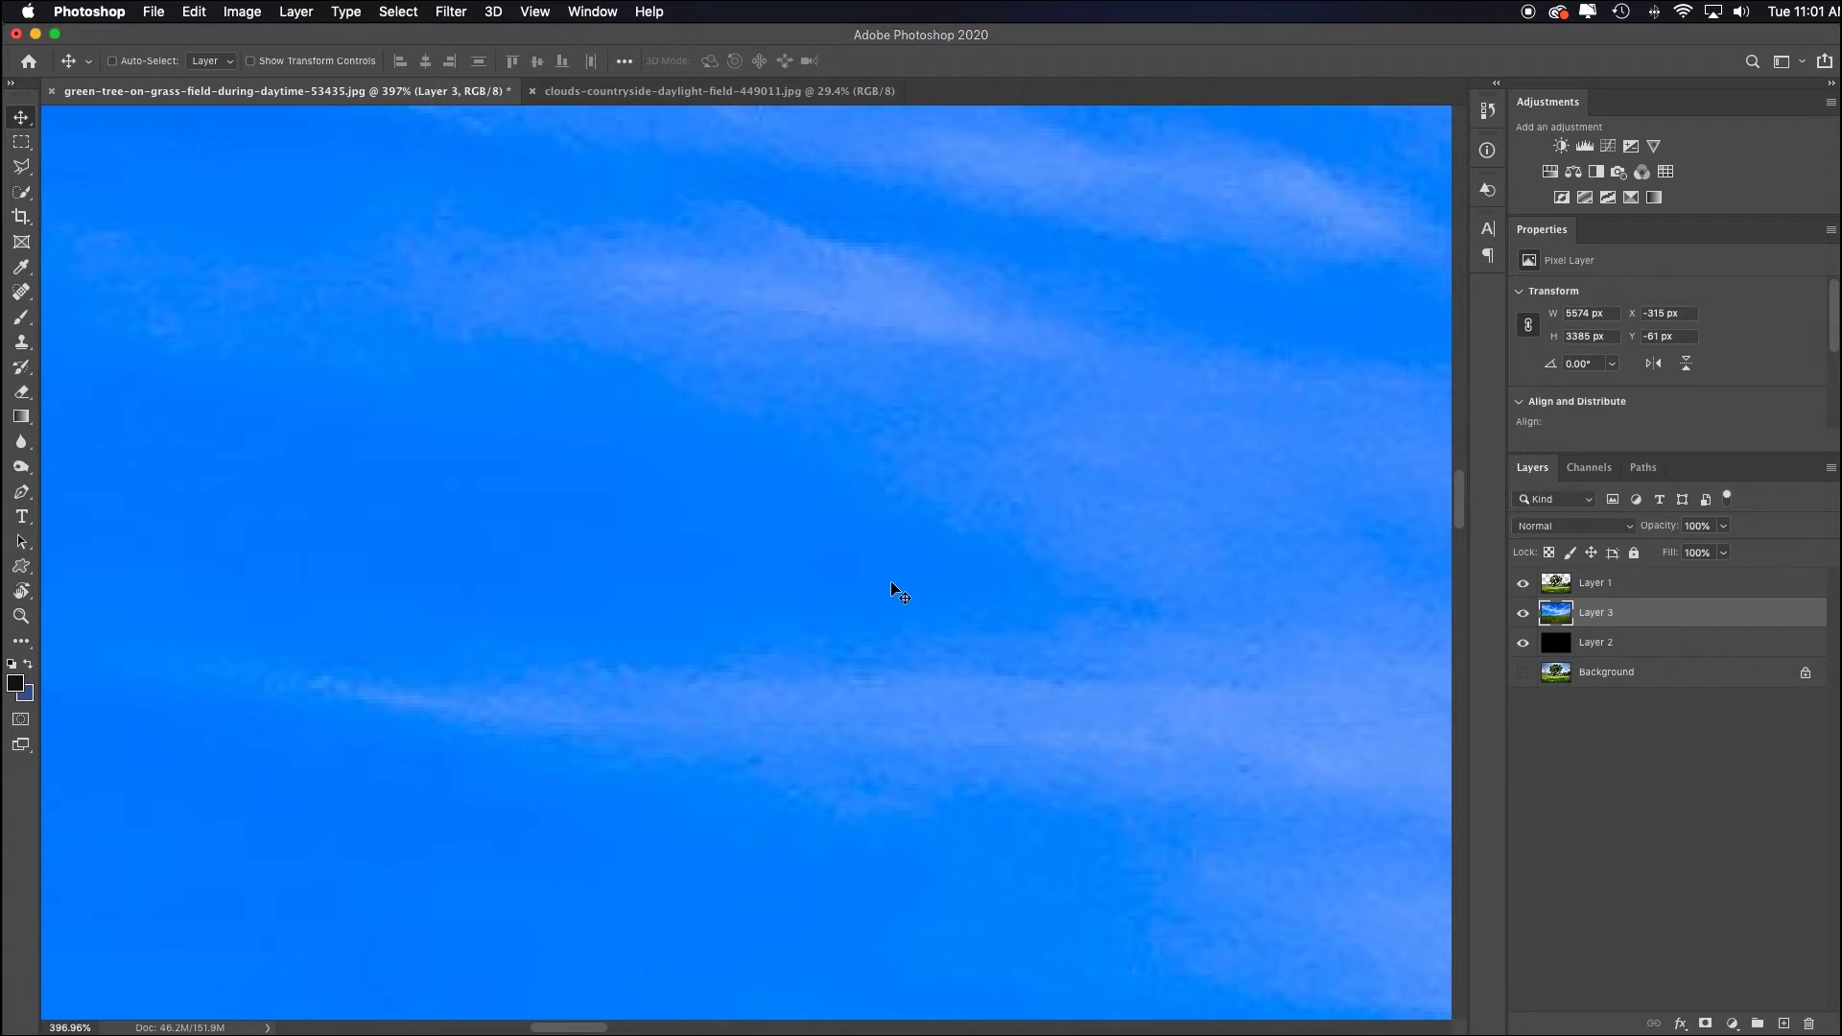
pyautogui.scroll(-1, 873, 412)
pyautogui.click(452, 12)
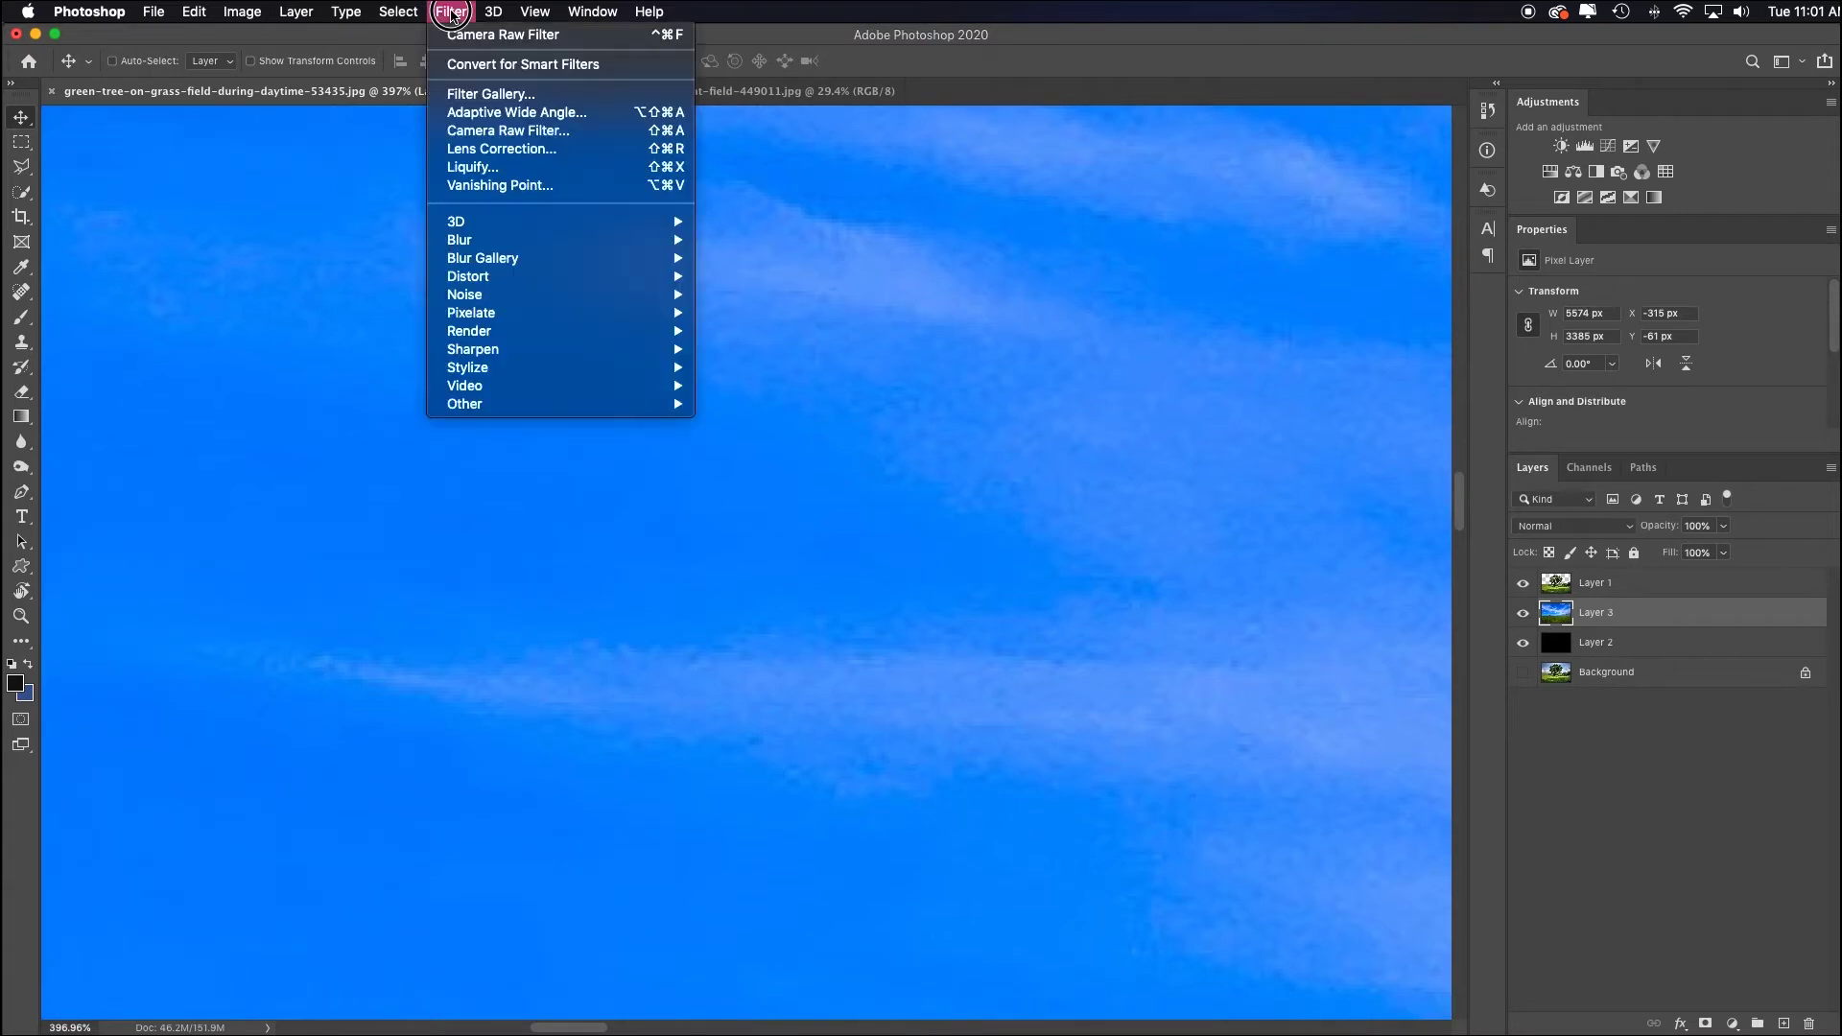
# Apply Camera Raw Filter noise reduction and color noise reduction to the Layer 3 sky.
pyautogui.click(519, 132)
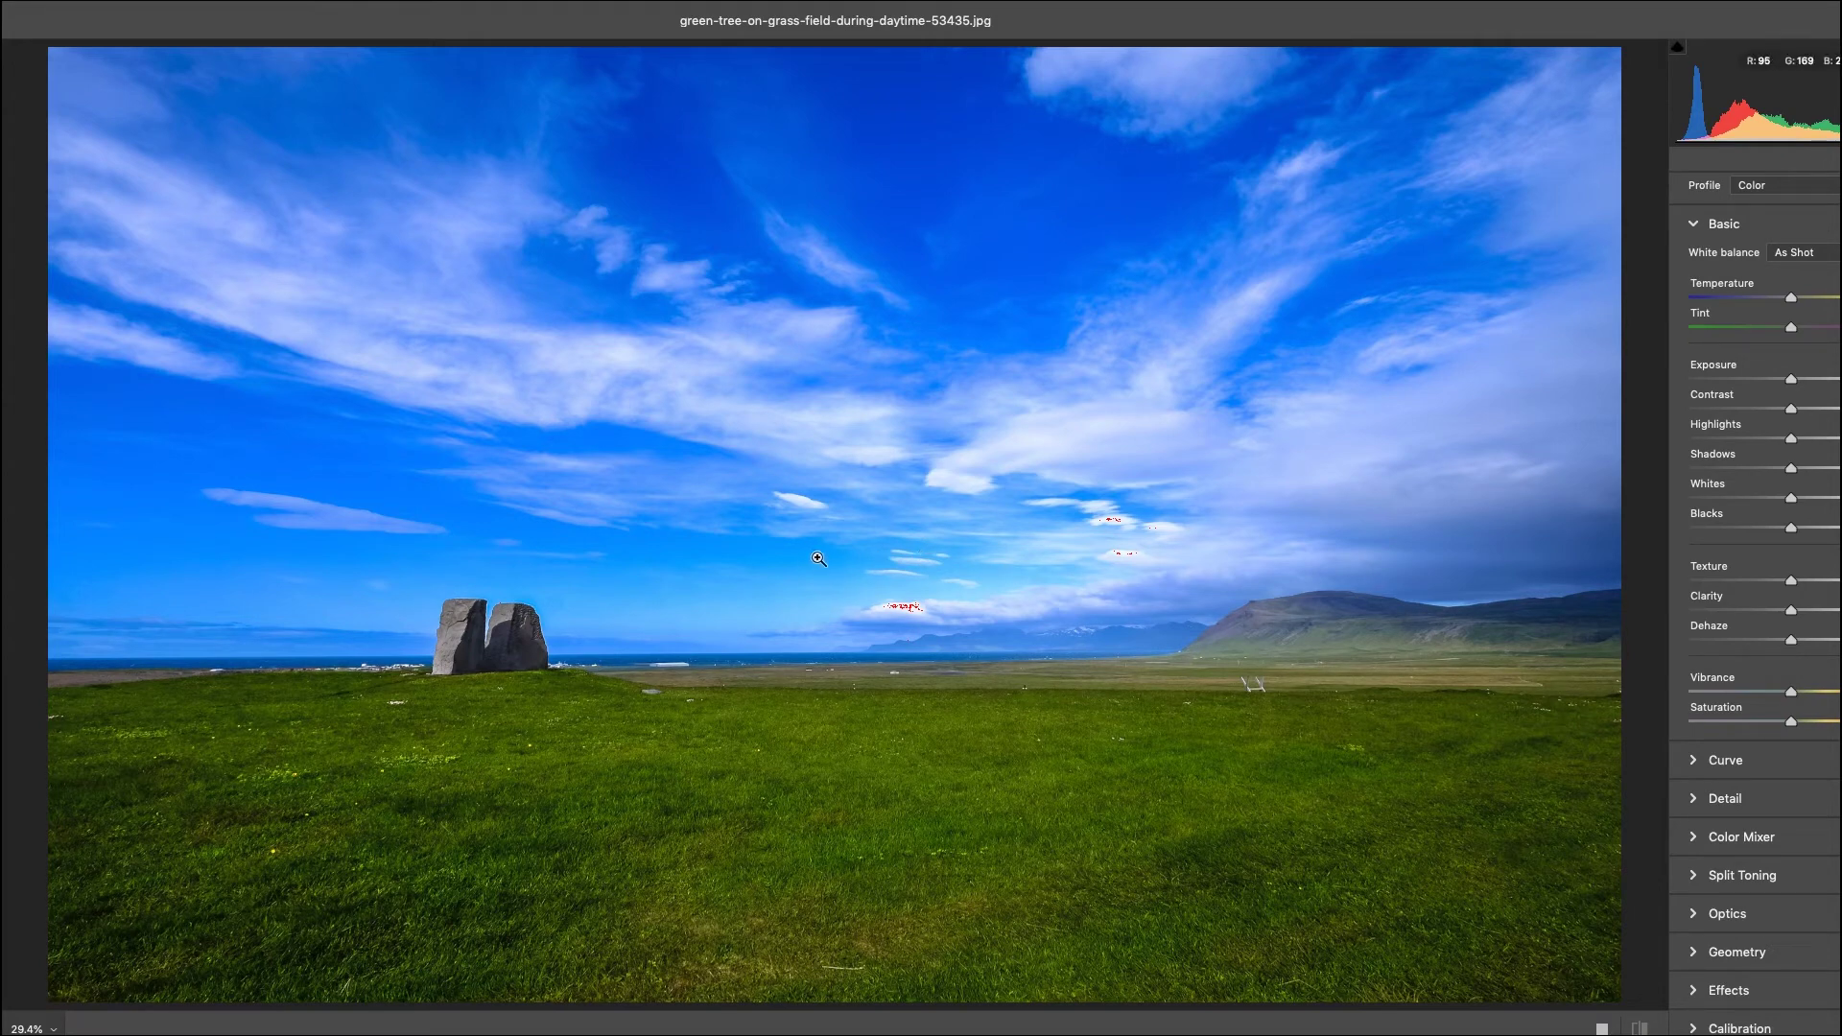
pyautogui.moveTo(395, 466); pyautogui.dragTo(1085, 646)
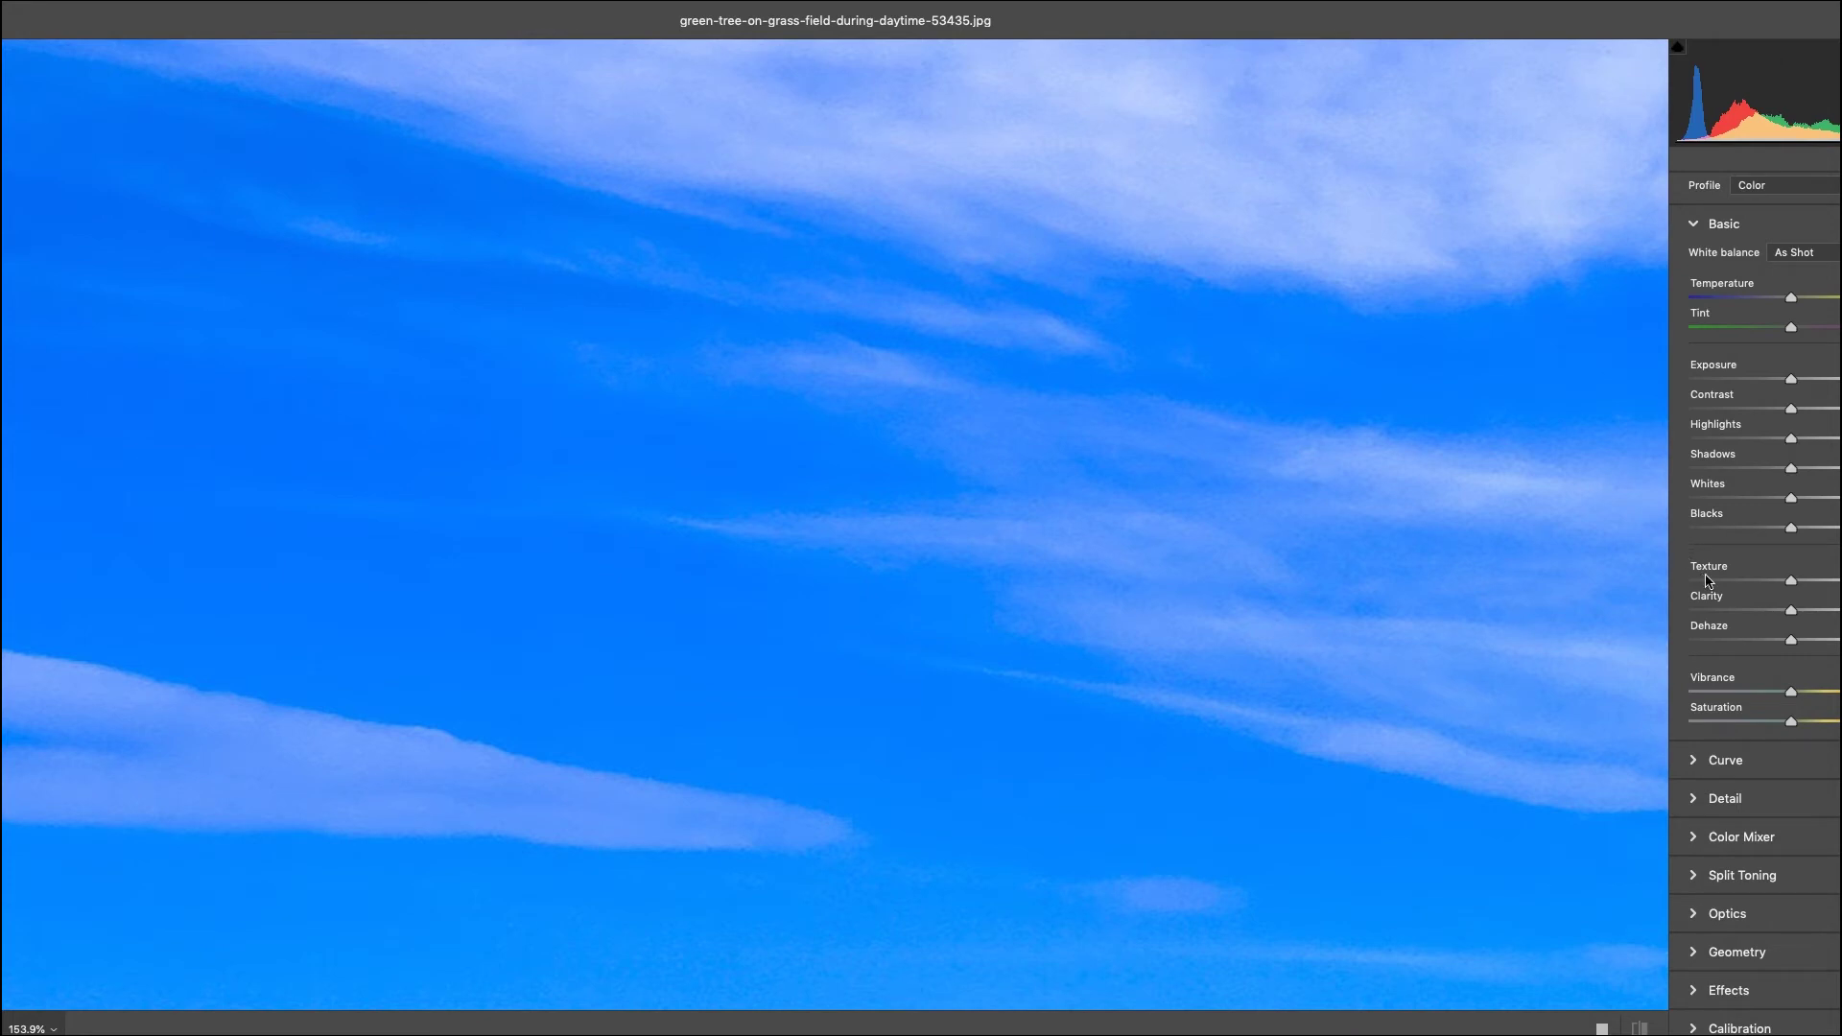
pyautogui.click(1725, 800)
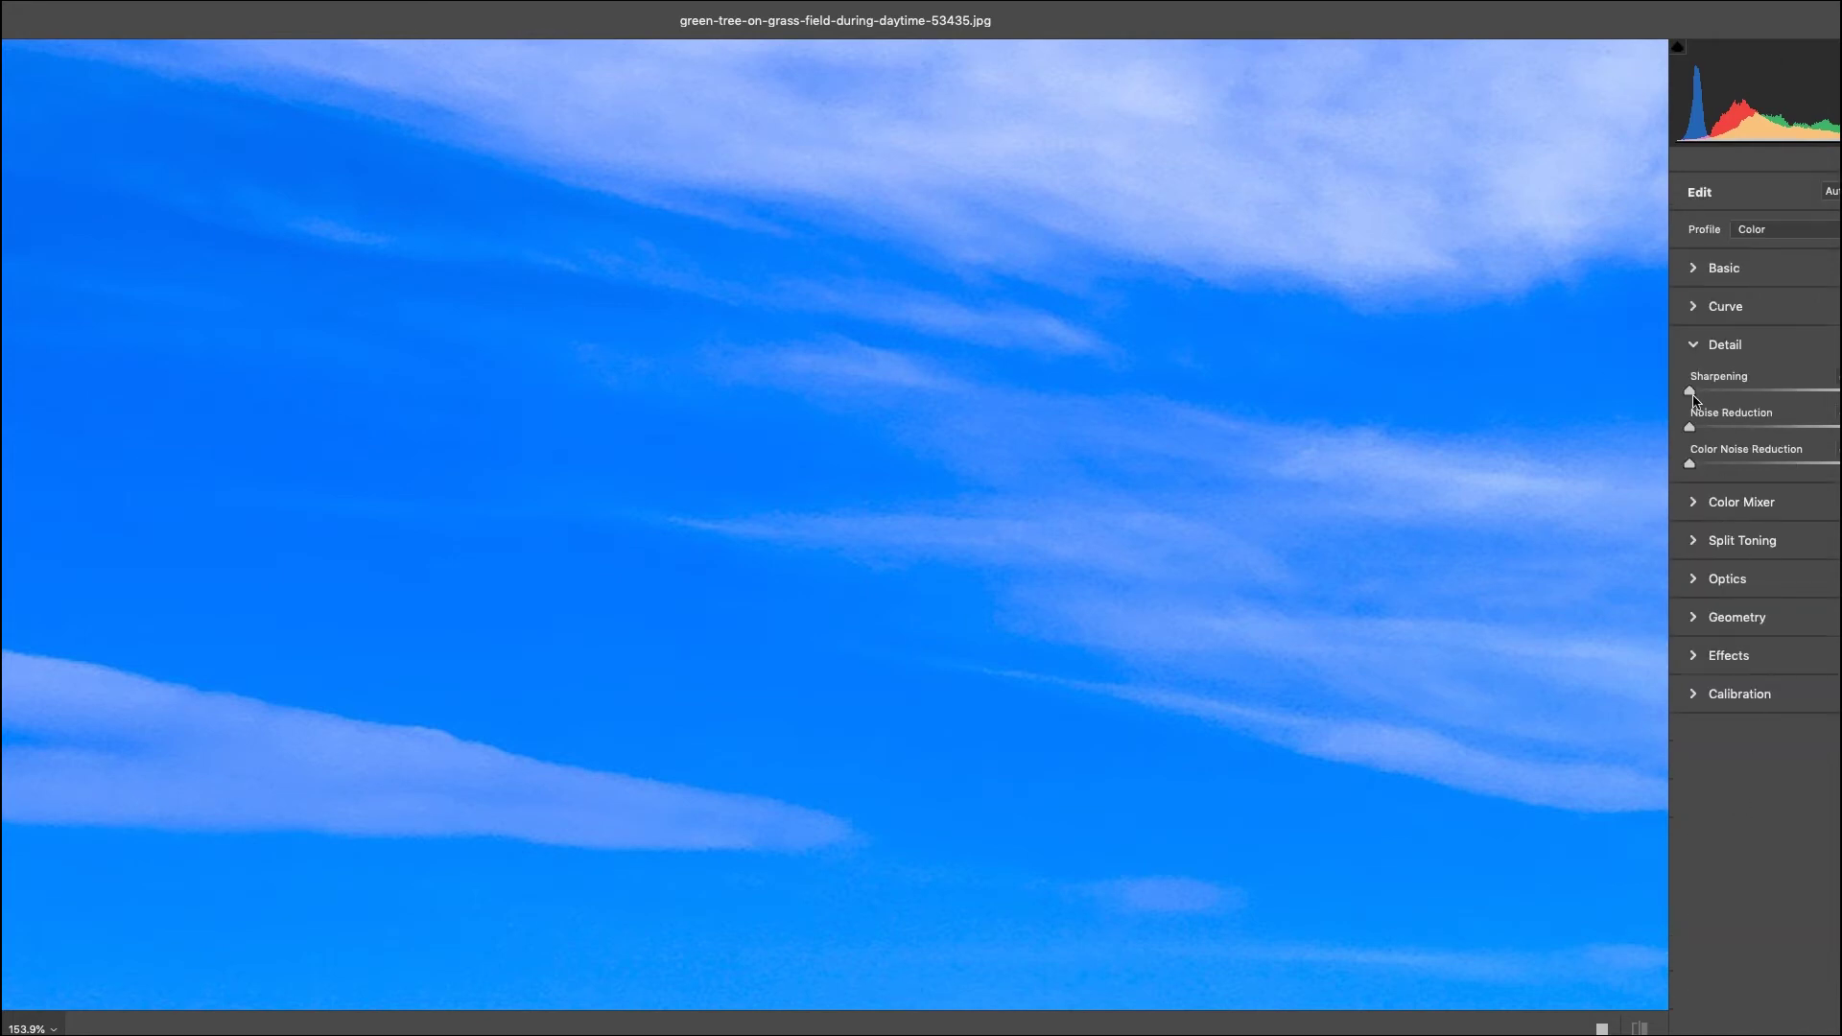
pyautogui.moveTo(1691, 427); pyautogui.dragTo(1813, 429)
pyautogui.moveTo(1813, 430); pyautogui.dragTo(1777, 434)
pyautogui.moveTo(1694, 470); pyautogui.dragTo(1784, 468)
pyautogui.press('Return')
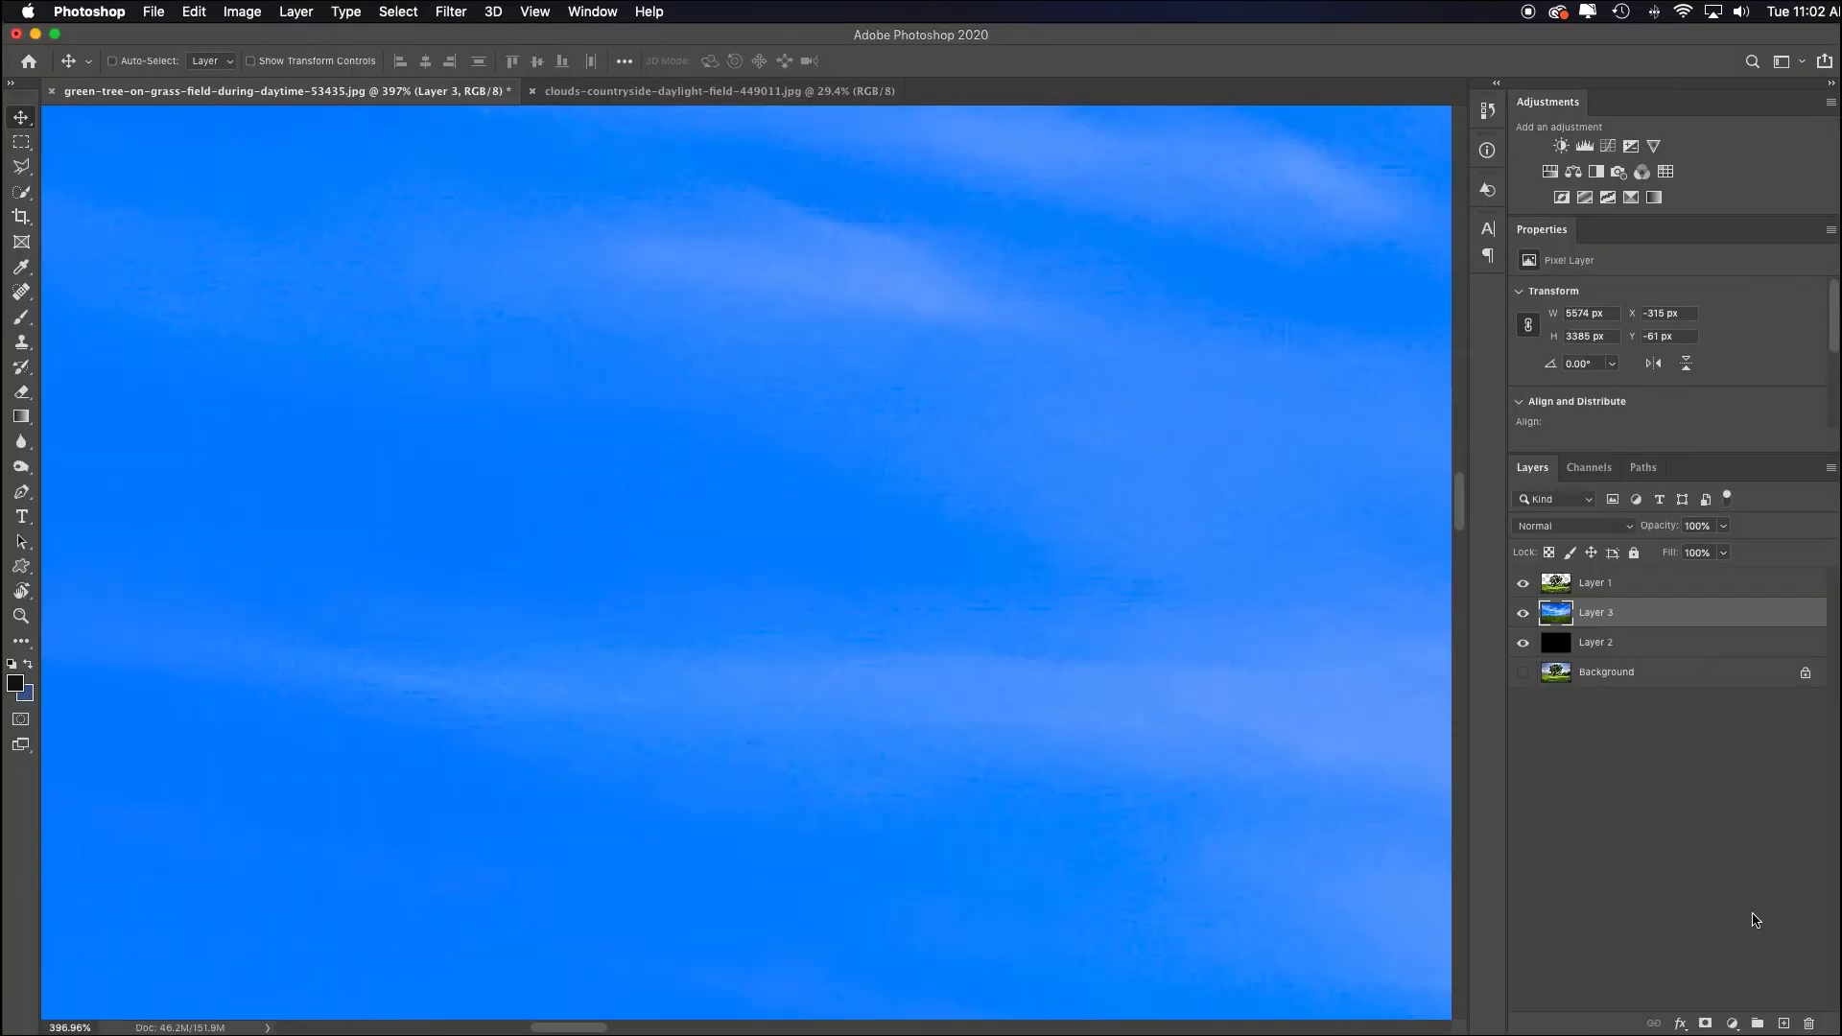
# Add Color Balance with about +24 blue in midtones, shadows and highlights, and copy it above Layer 1.
pyautogui.press('super+0')
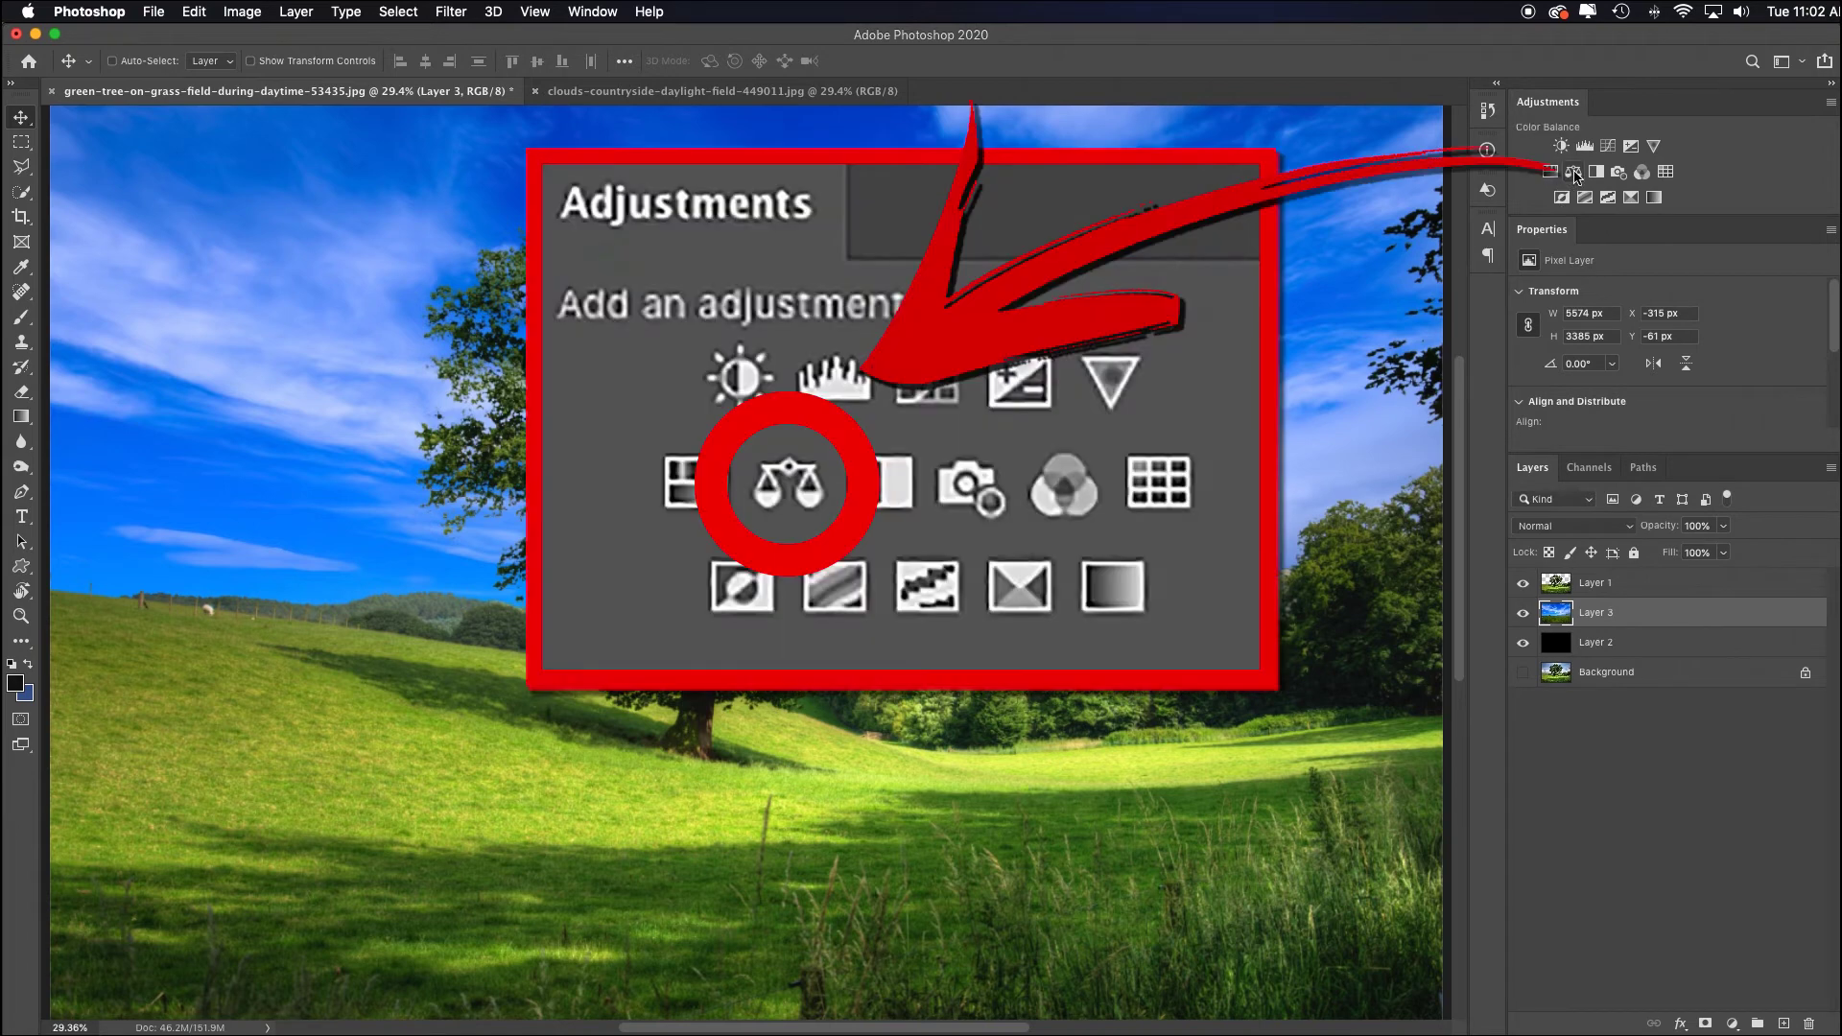
pyautogui.click(1574, 173)
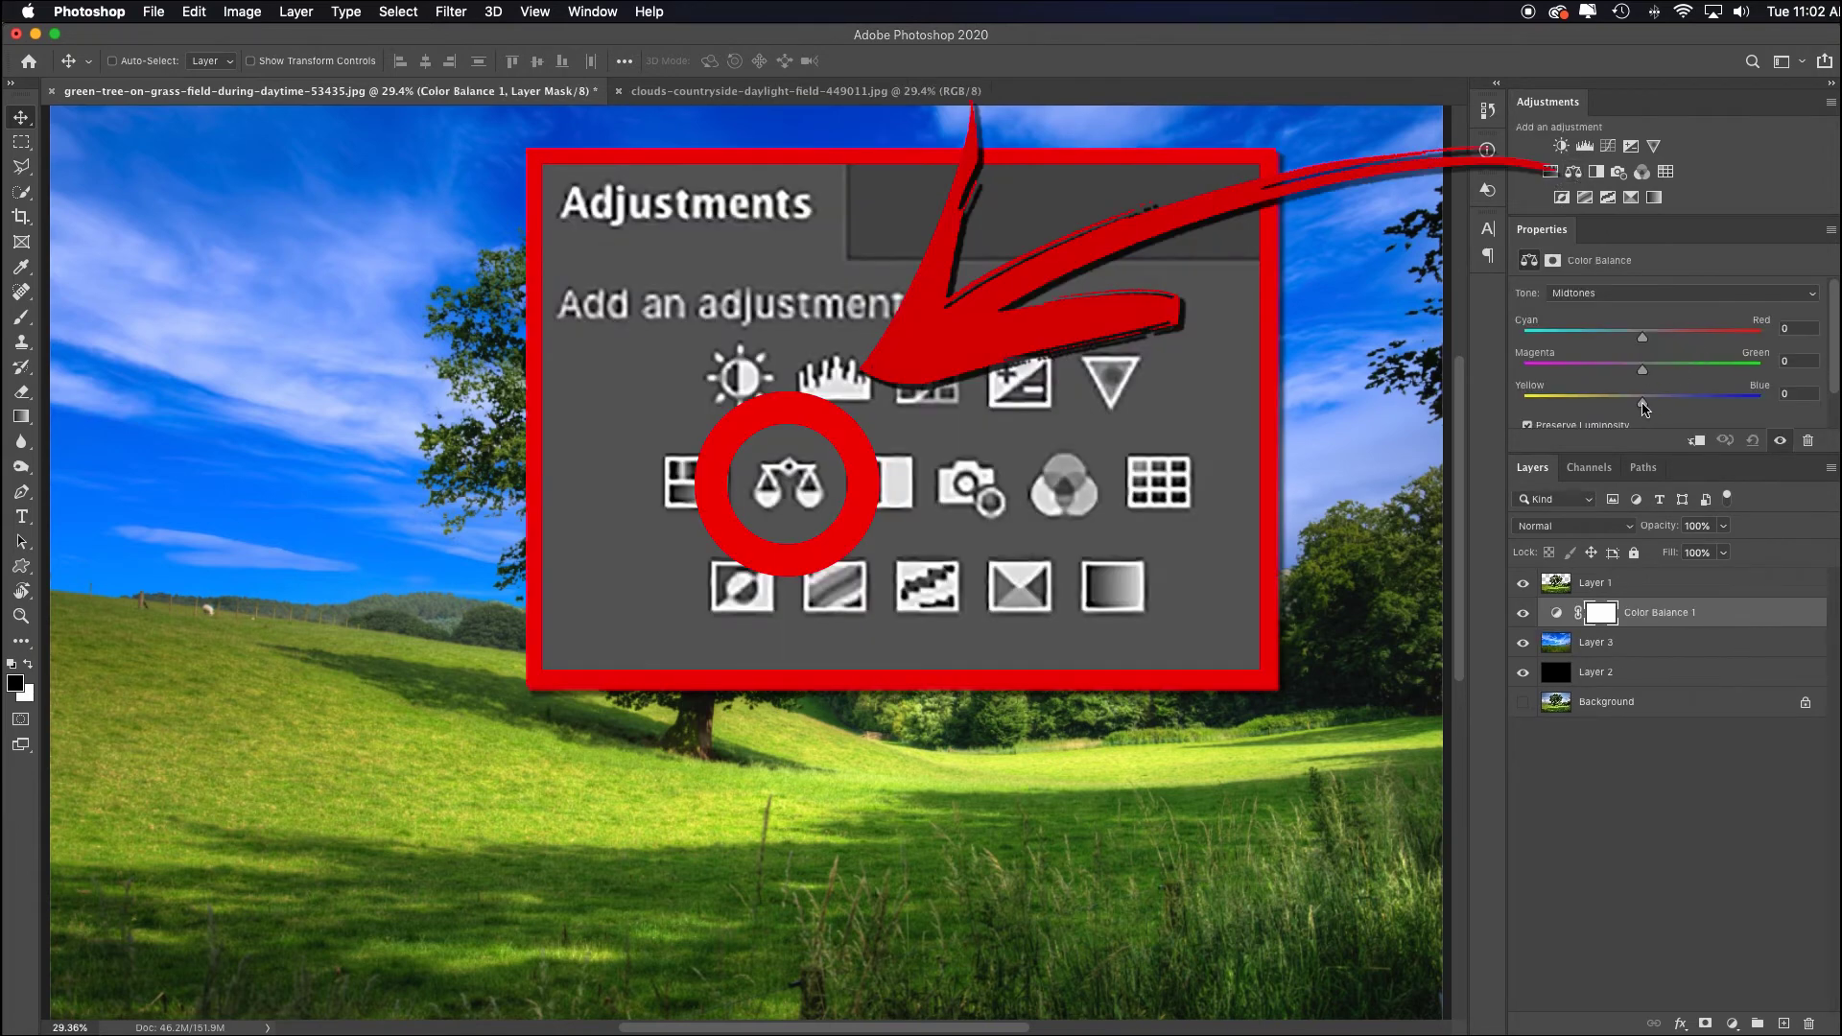
pyautogui.moveTo(1644, 408); pyautogui.dragTo(1670, 404)
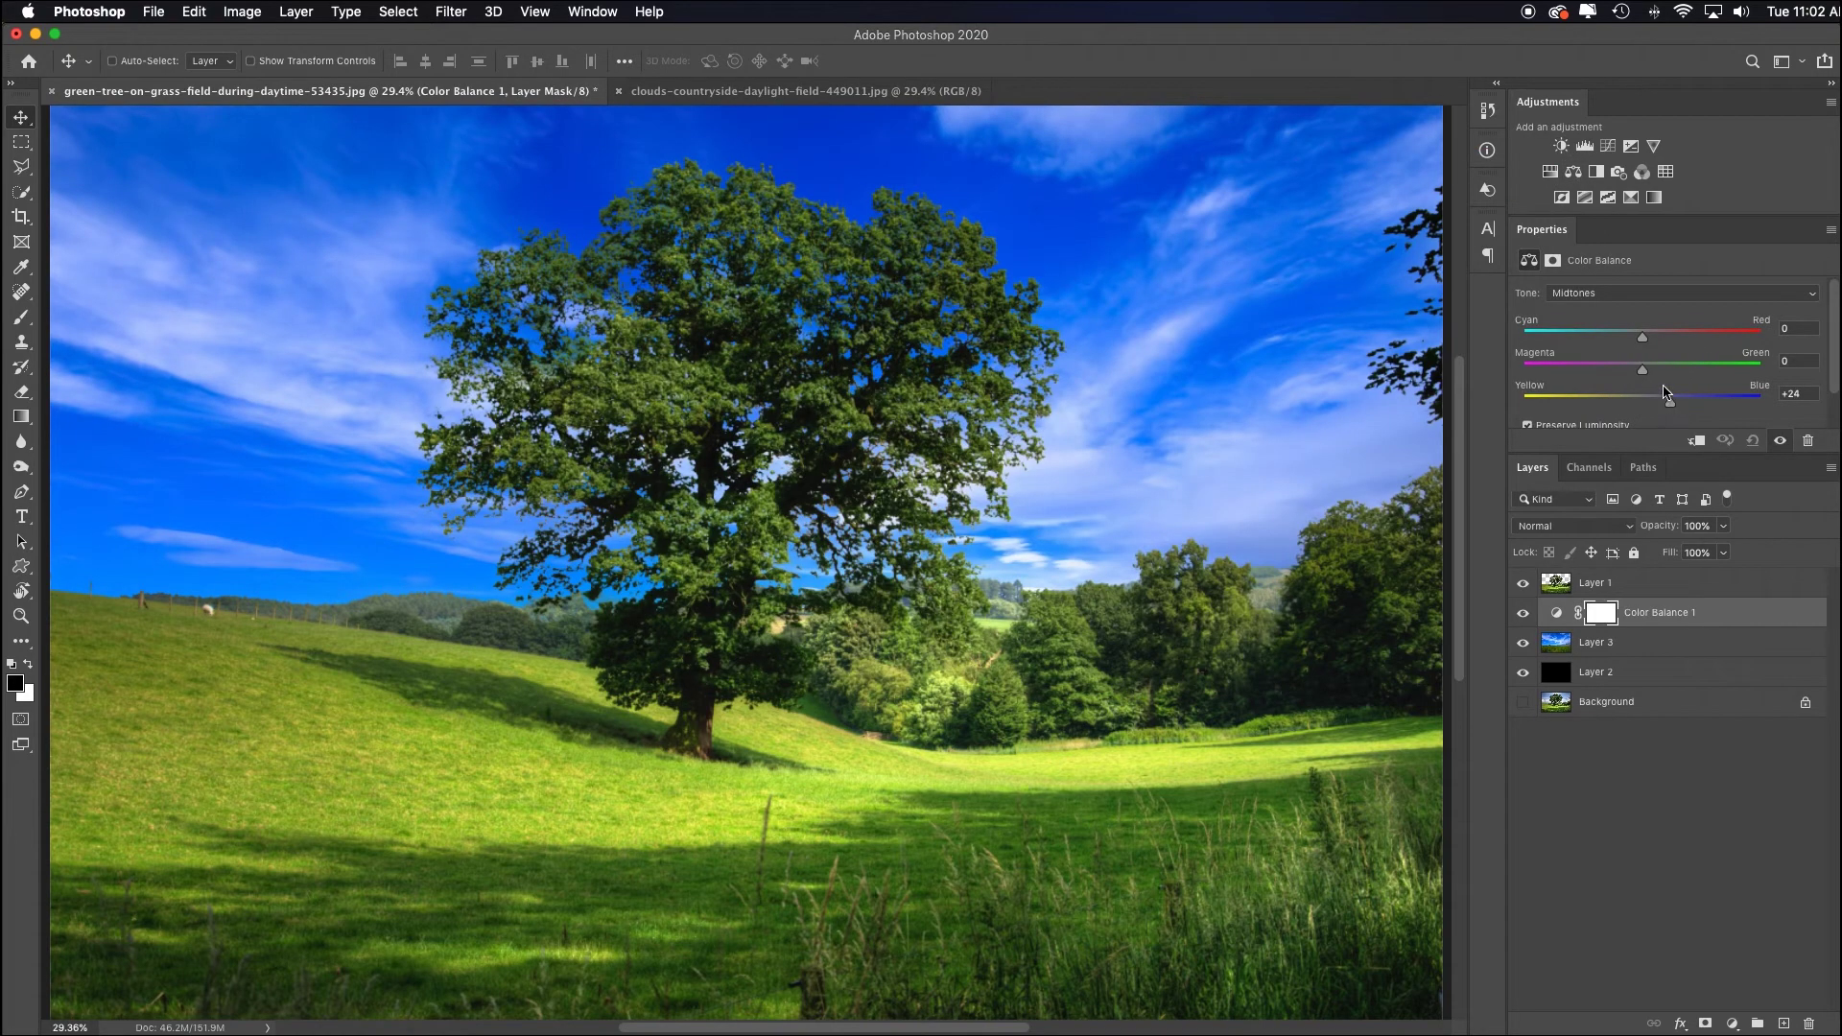
pyautogui.click(1624, 294)
pyautogui.click(1575, 277)
pyautogui.moveTo(1642, 403); pyautogui.dragTo(1672, 404)
pyautogui.click(1621, 293)
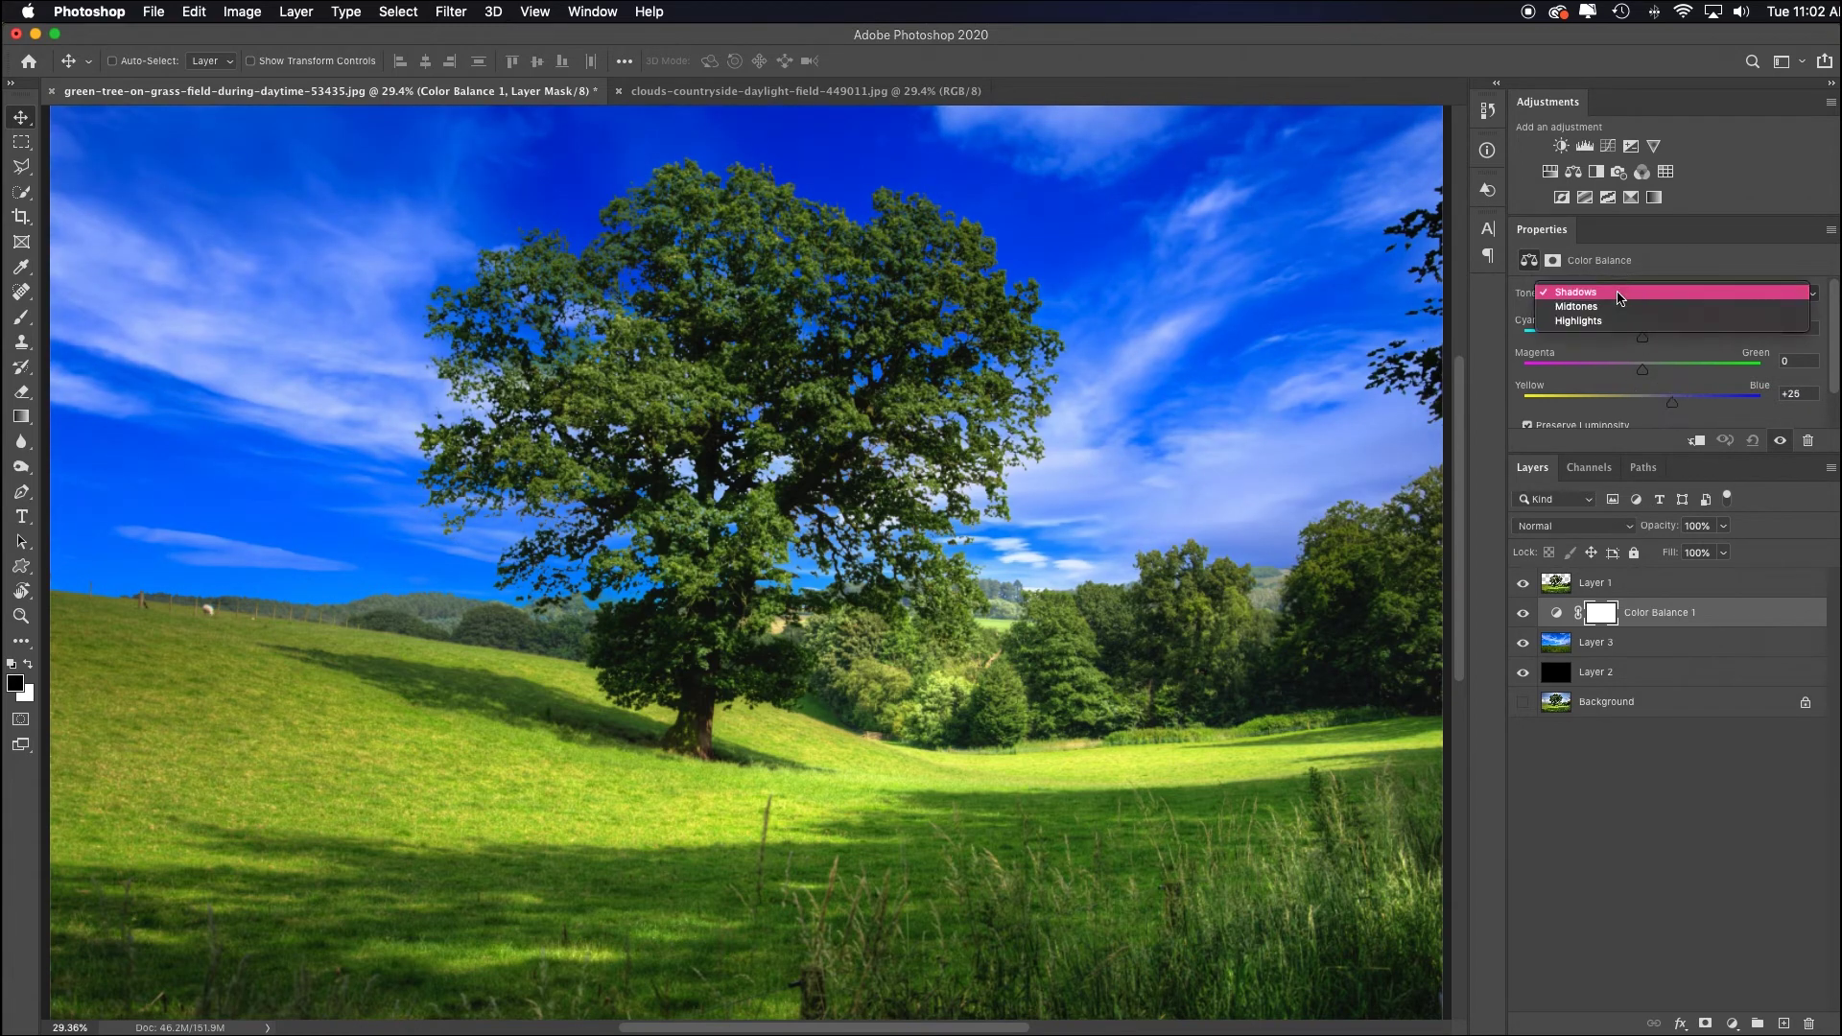
pyautogui.click(1611, 321)
pyautogui.moveTo(1647, 408); pyautogui.dragTo(1675, 406)
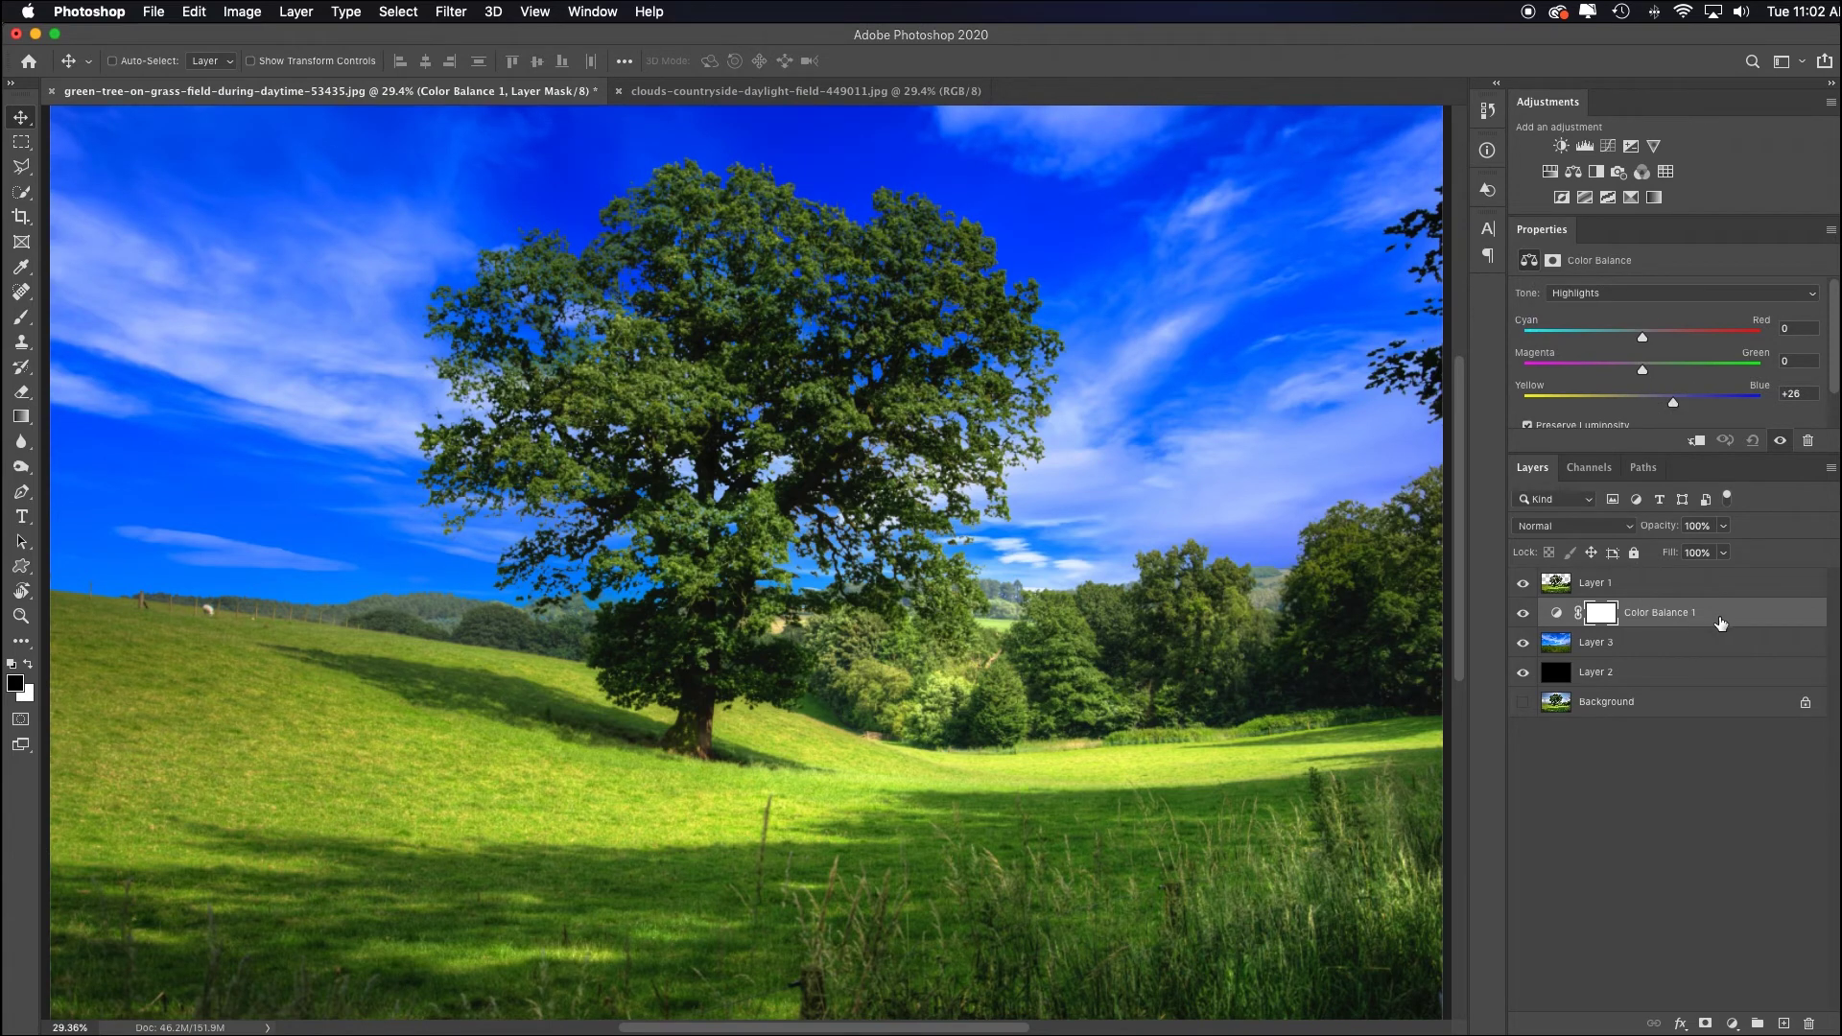
pyautogui.moveTo(1719, 615); pyautogui.dragTo(1717, 578)
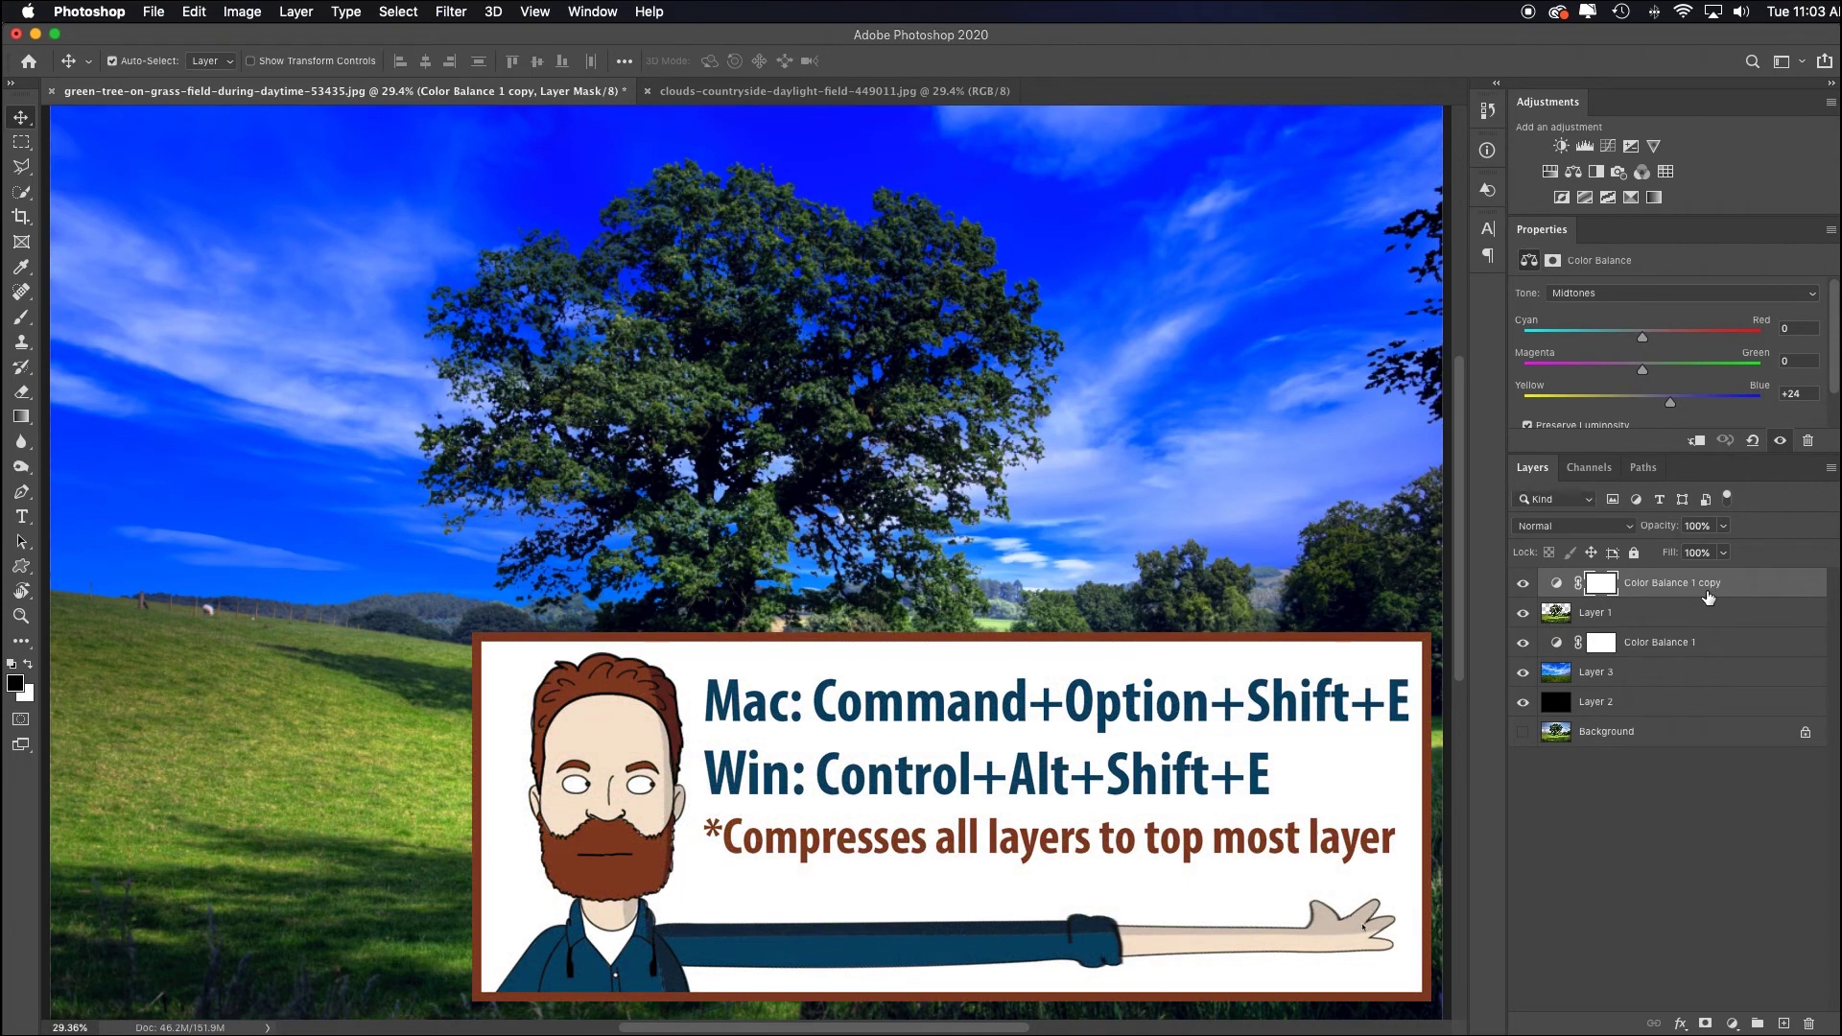
# Stamp all visible layers into a new top Layer 4 with Cmd+Option+Shift+E.
pyautogui.press('super+alt+shift+e')
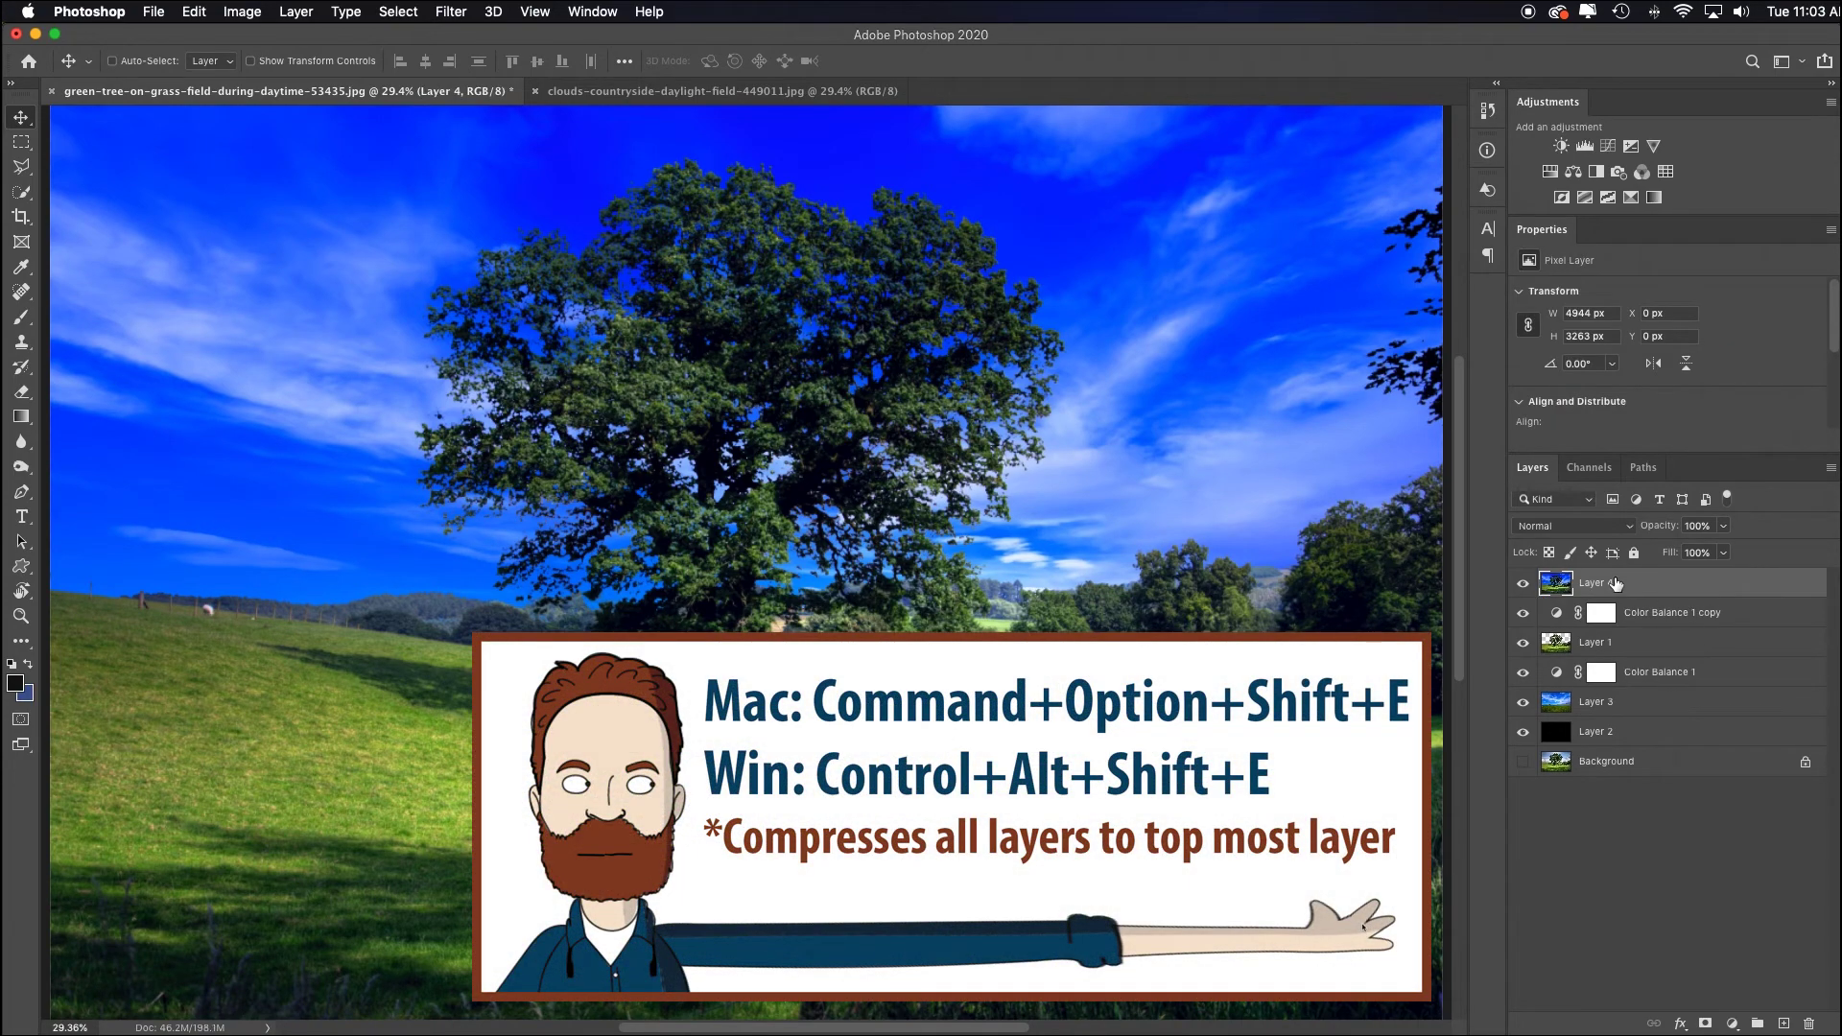